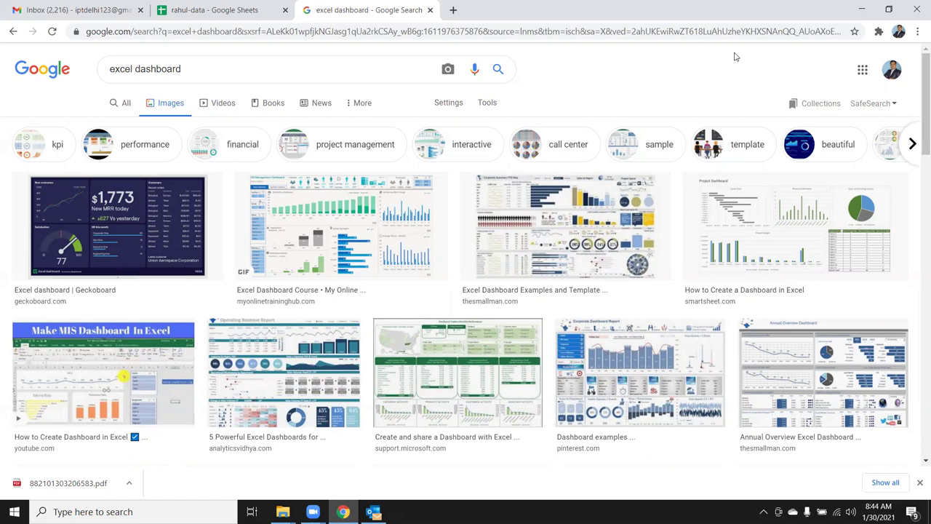
# Step: Browse the excel dashboard image results, then minimize Chrome to reveal the desktop
pyautogui.scroll(-2, 647, 243)
pyautogui.scroll(-1, 648, 246)
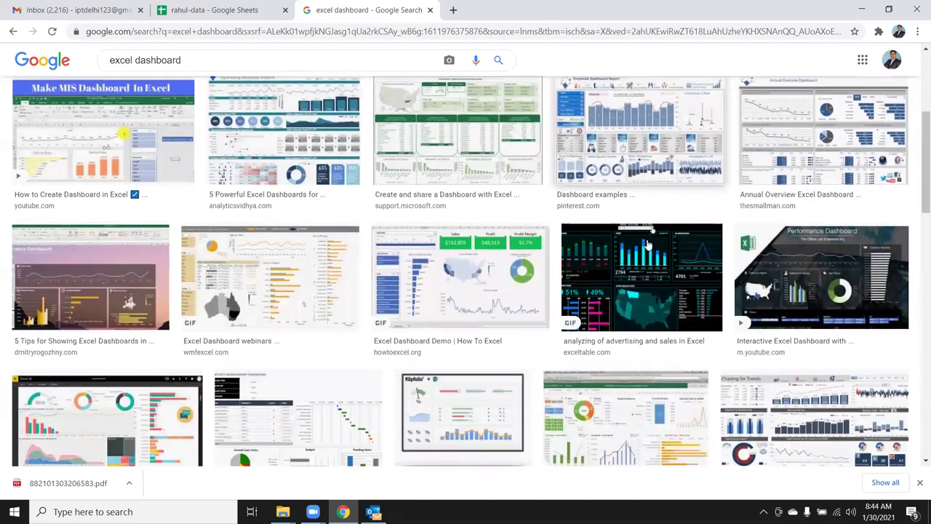
pyautogui.scroll(-2, 637, 278)
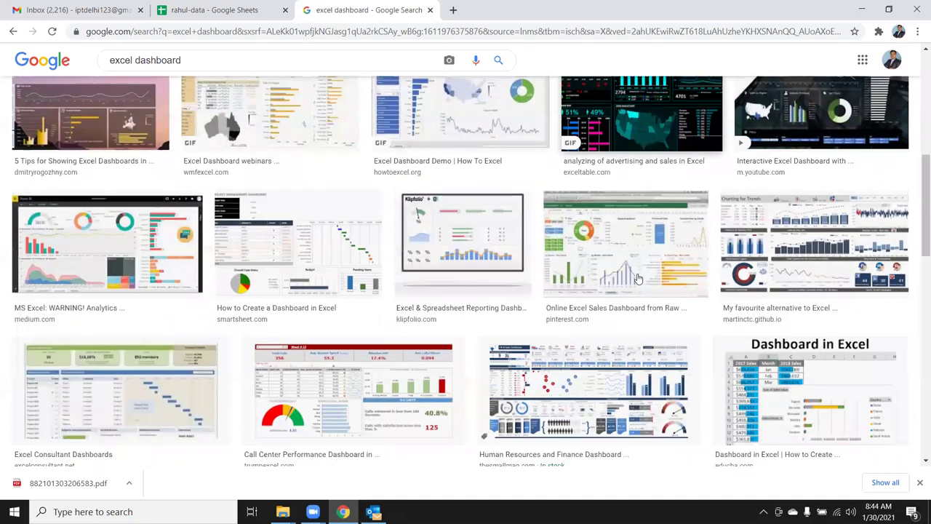
pyautogui.scroll(-1, 637, 279)
pyautogui.scroll(-2, 637, 279)
pyautogui.scroll(-1, 636, 280)
pyautogui.scroll(-1, 636, 279)
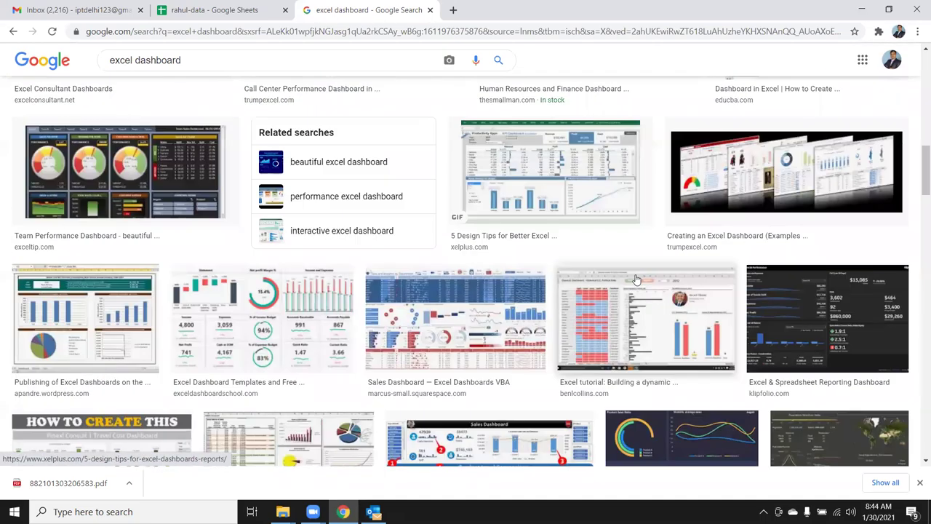
pyautogui.scroll(2, 636, 279)
pyautogui.scroll(2, 636, 280)
pyautogui.scroll(3, 636, 280)
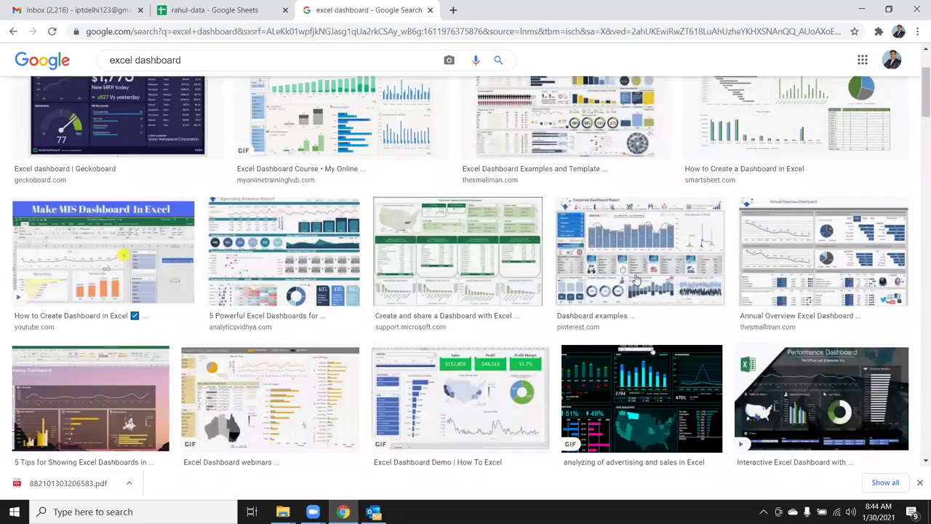
pyautogui.scroll(2, 636, 279)
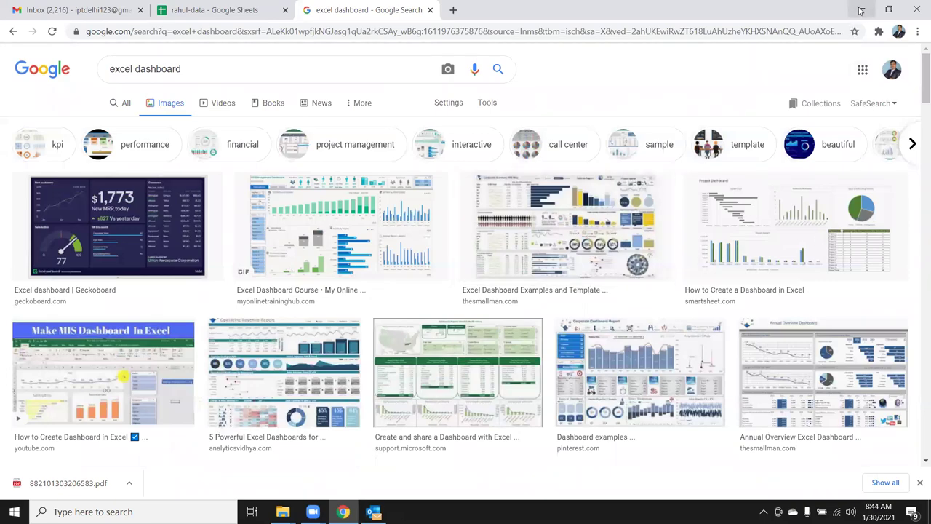
pyautogui.click(861, 10)
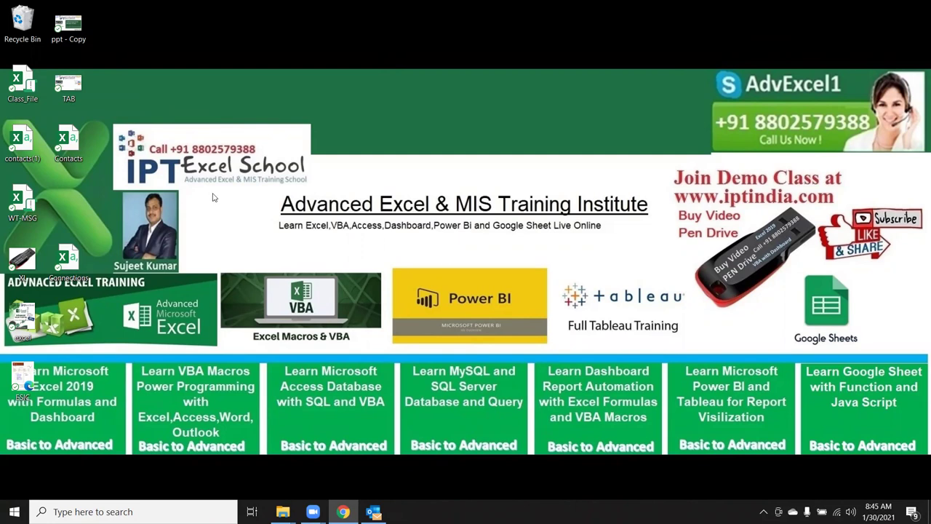
# Step: Bring up the Downloads folder window and run rufus-3.13
pyautogui.moveTo(283, 512)
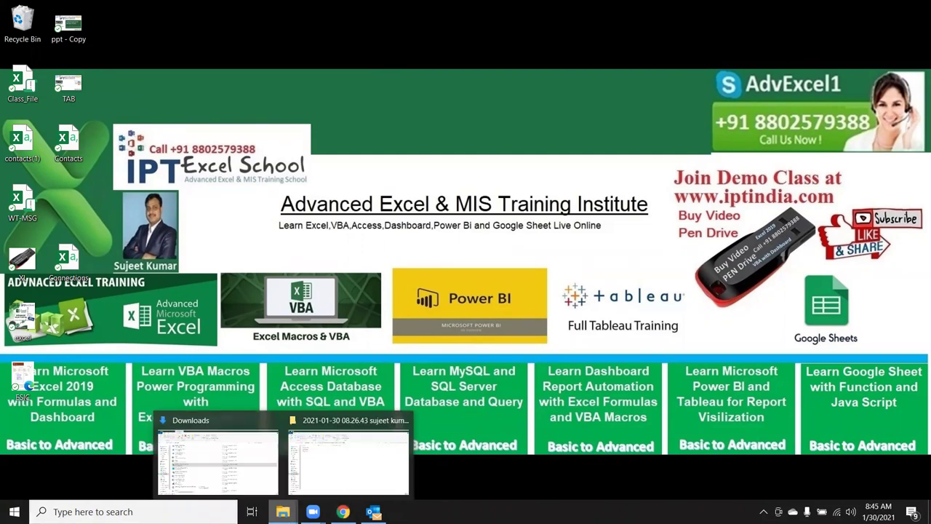
pyautogui.click(277, 483)
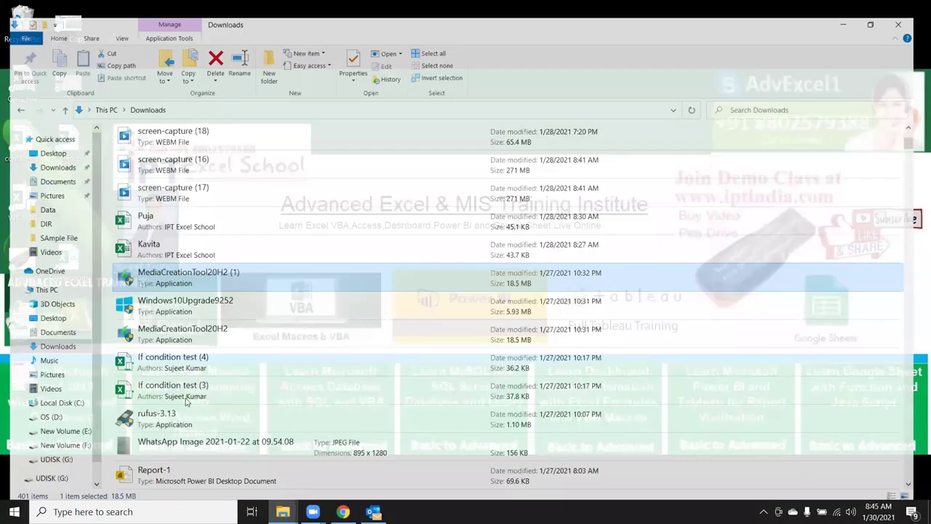
pyautogui.doubleClick(191, 419)
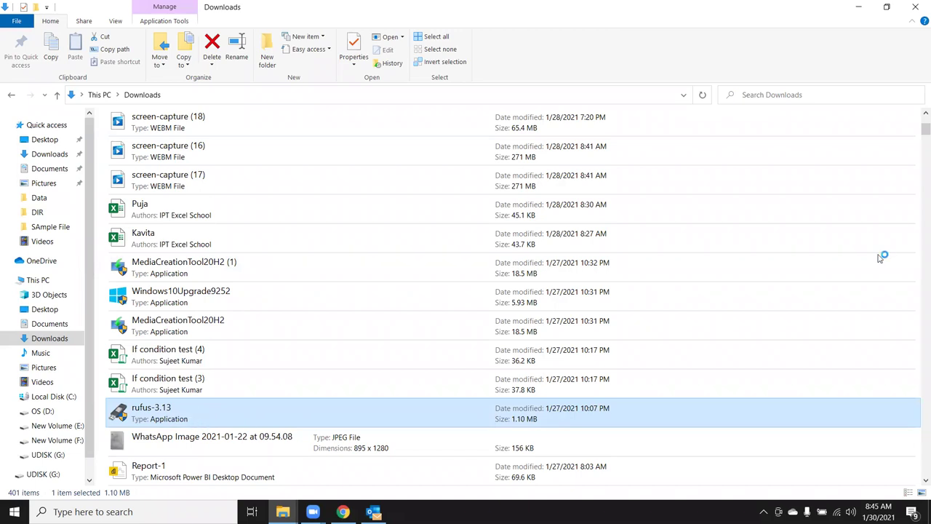
# Step: Load Windows.iso from the Documents folder as Rufus's boot image
pyautogui.click(859, 6)
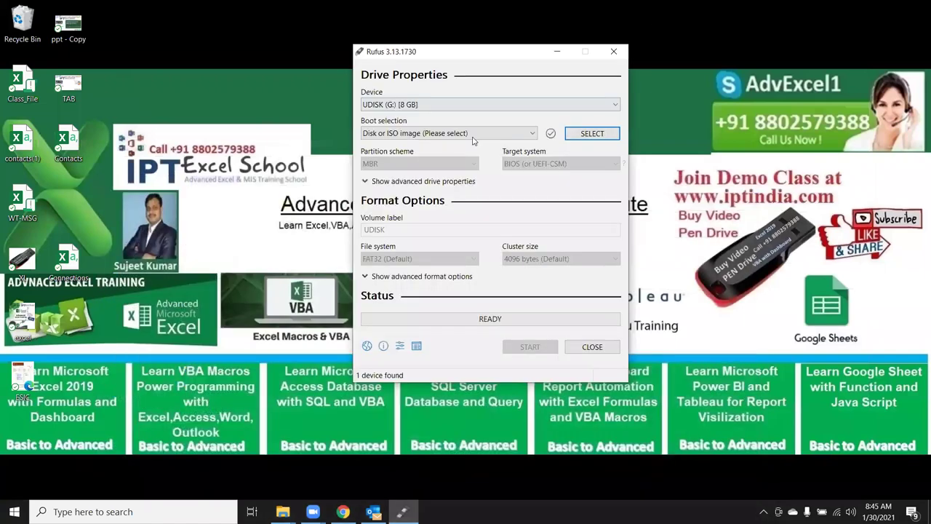
pyautogui.click(200, 168)
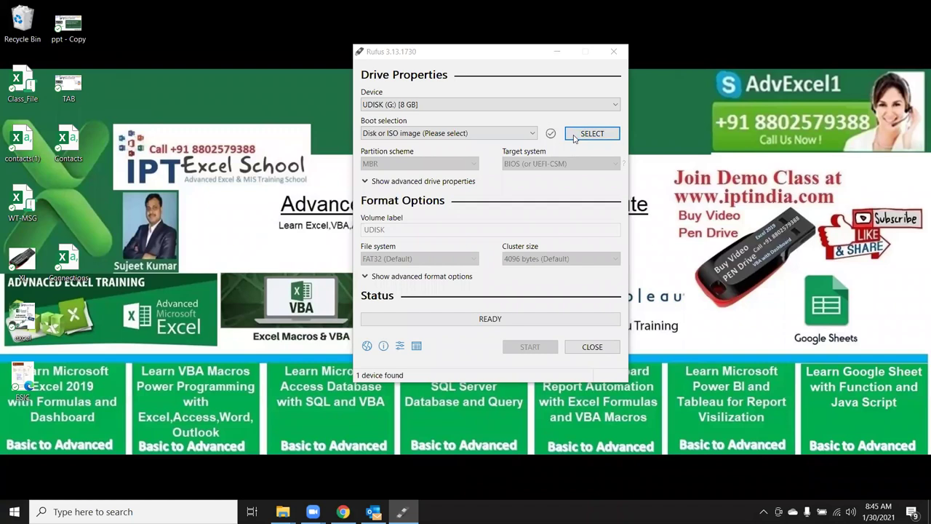
pyautogui.click(574, 136)
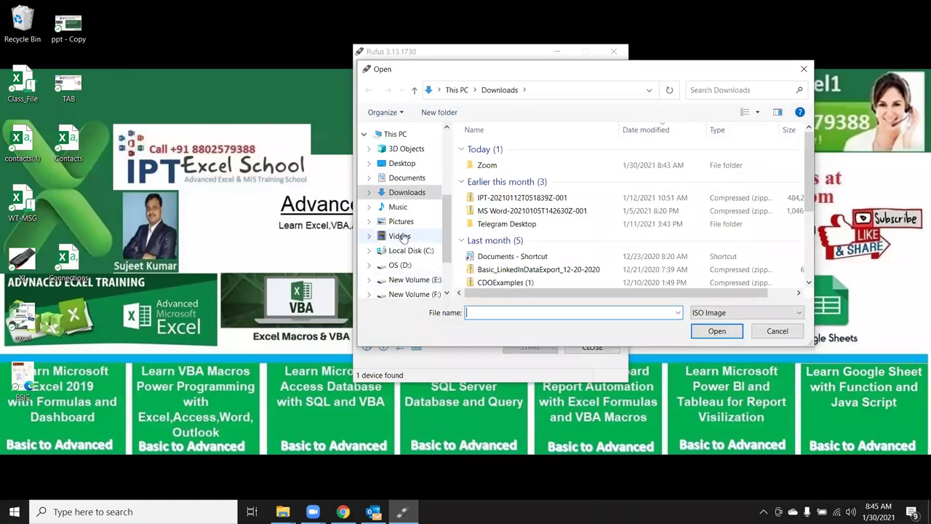
pyautogui.click(410, 182)
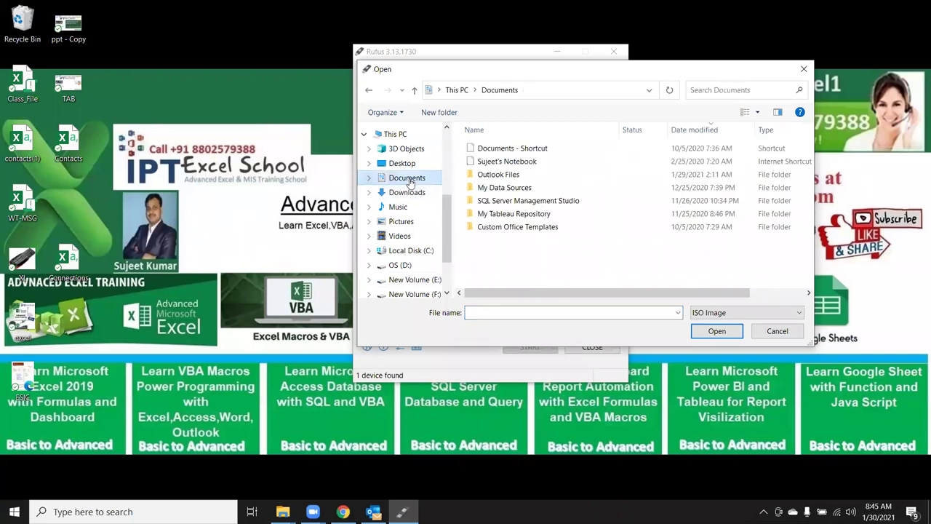
pyautogui.click(491, 149)
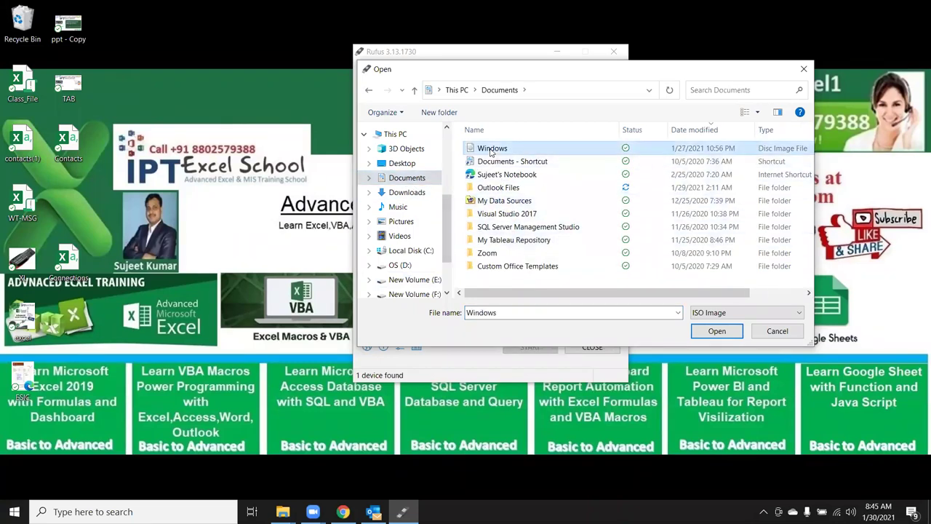
pyautogui.click(722, 333)
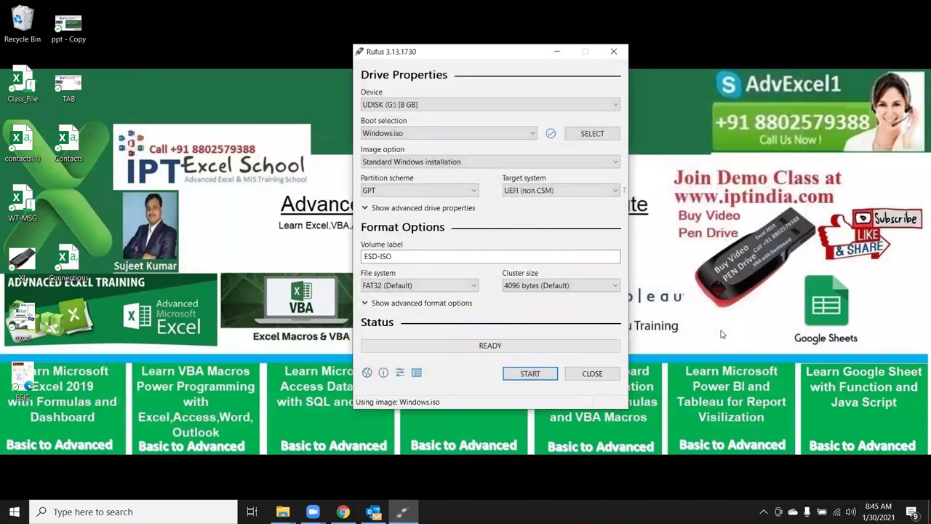
# Step: Start writing to the 8 GB UDISK drive, accept the data wipe, and minimize Rufus
pyautogui.click(535, 375)
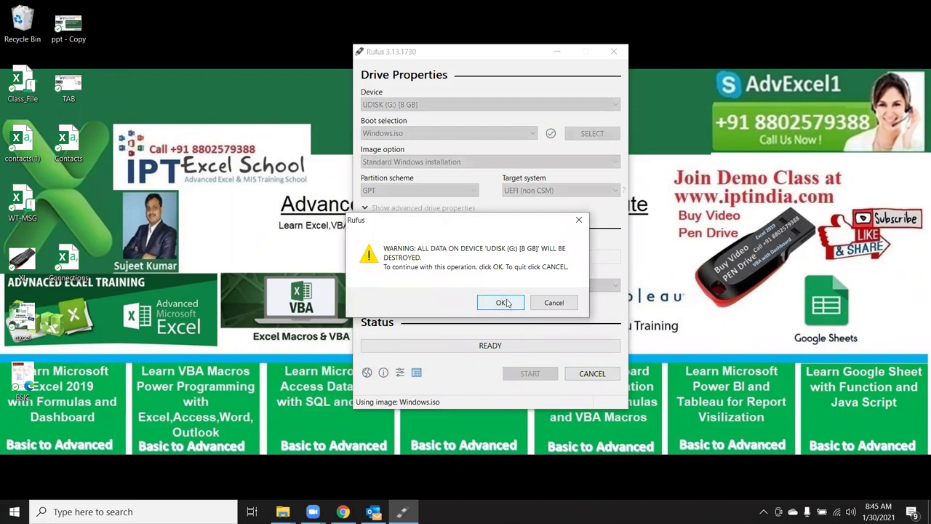
pyautogui.click(507, 304)
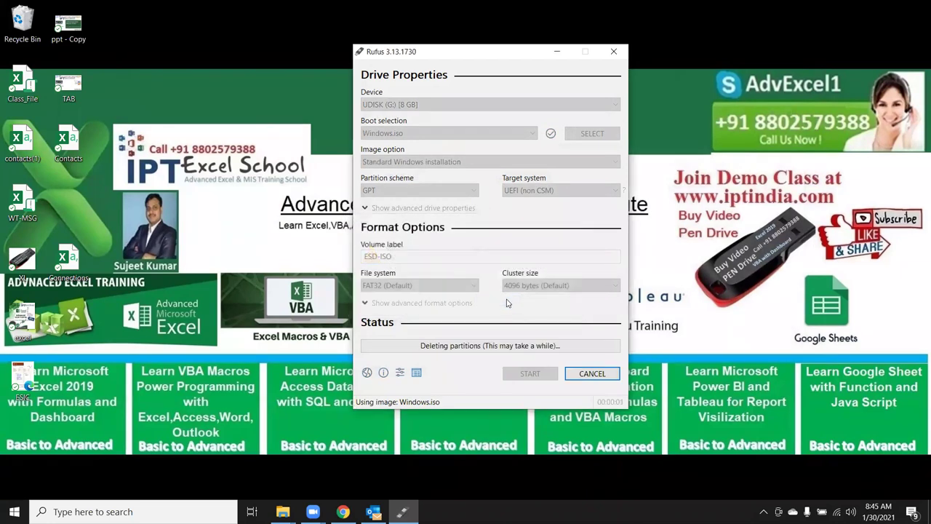
pyautogui.click(553, 53)
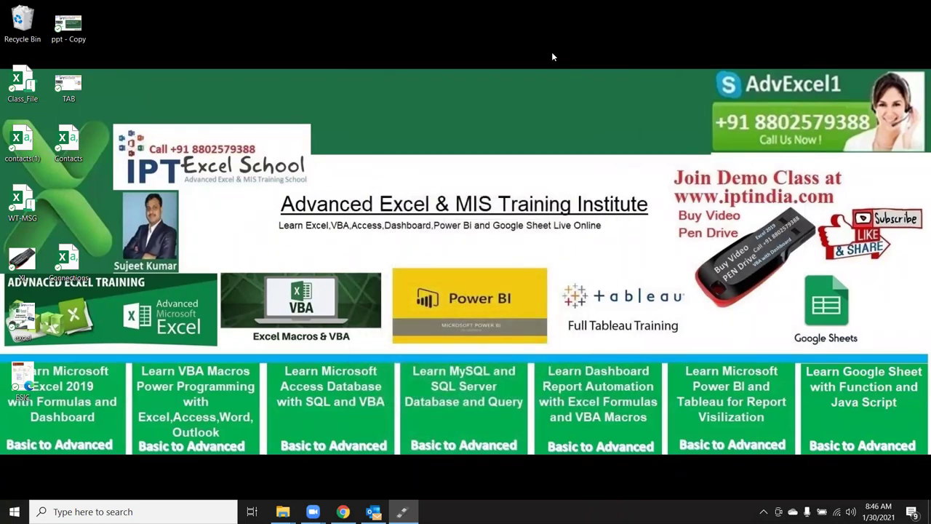
# Step: Open the thesmallman.com dashboard image result's source page in a new Chrome tab
pyautogui.click(352, 510)
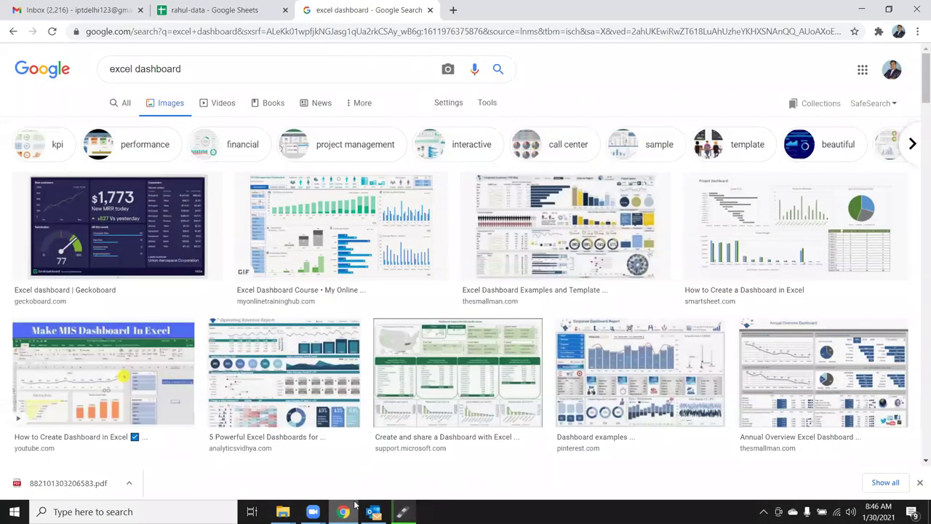
pyautogui.click(537, 225)
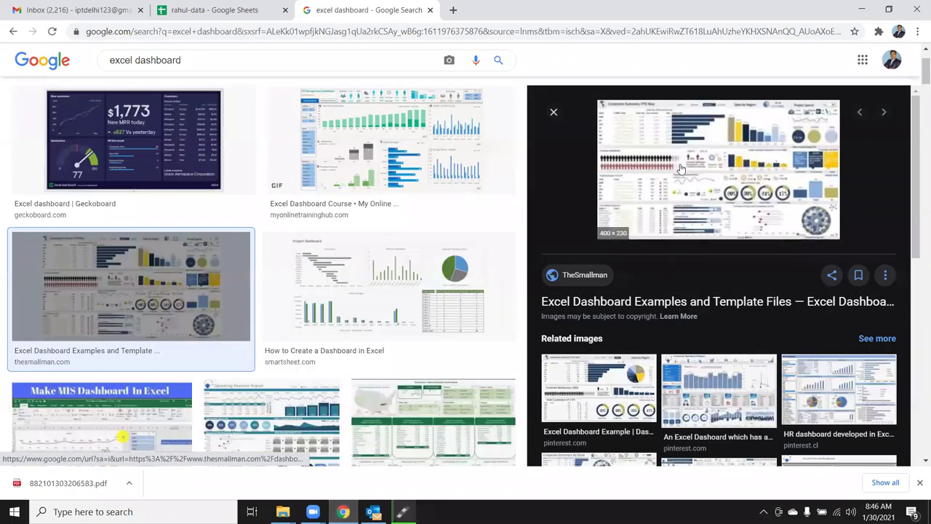
pyautogui.click(681, 169)
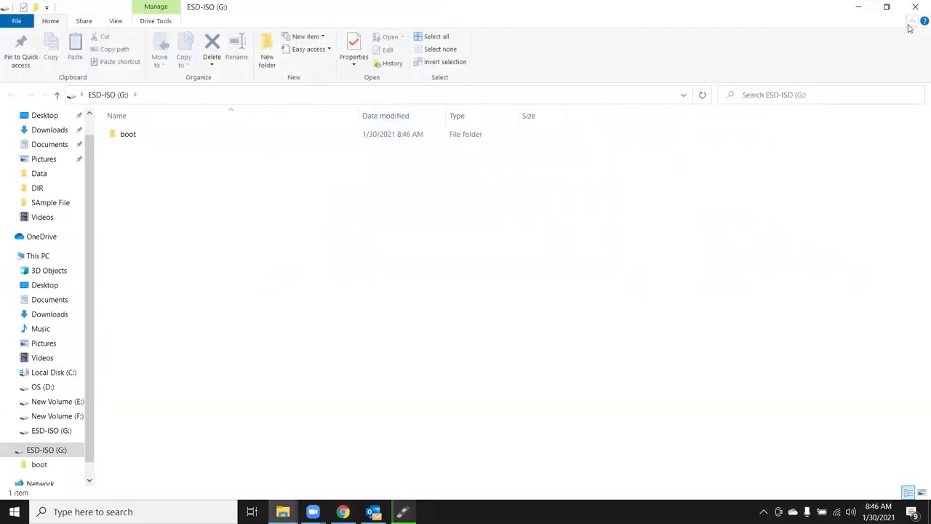
pyautogui.click(860, 6)
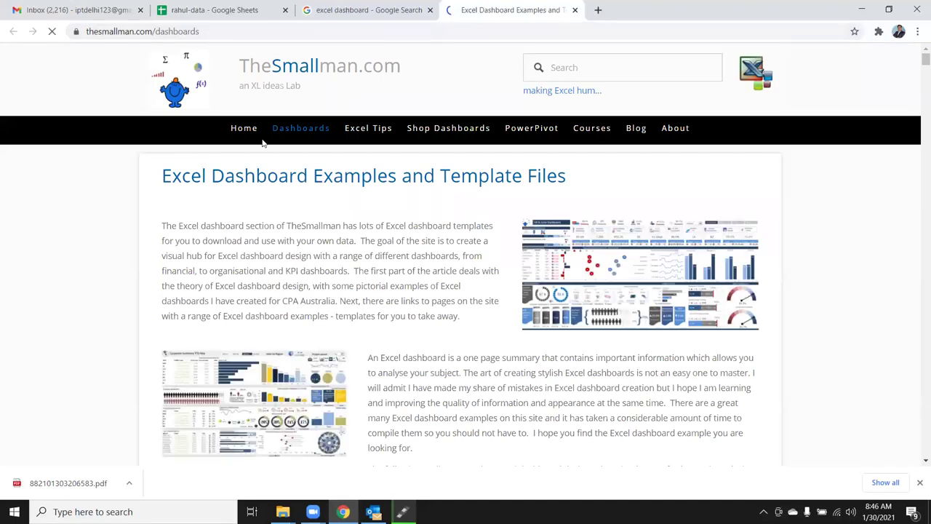
# Step: Go to the ready-made dashboards shop and open the Human Resources and Sales Dashboard product
pyautogui.click(640, 290)
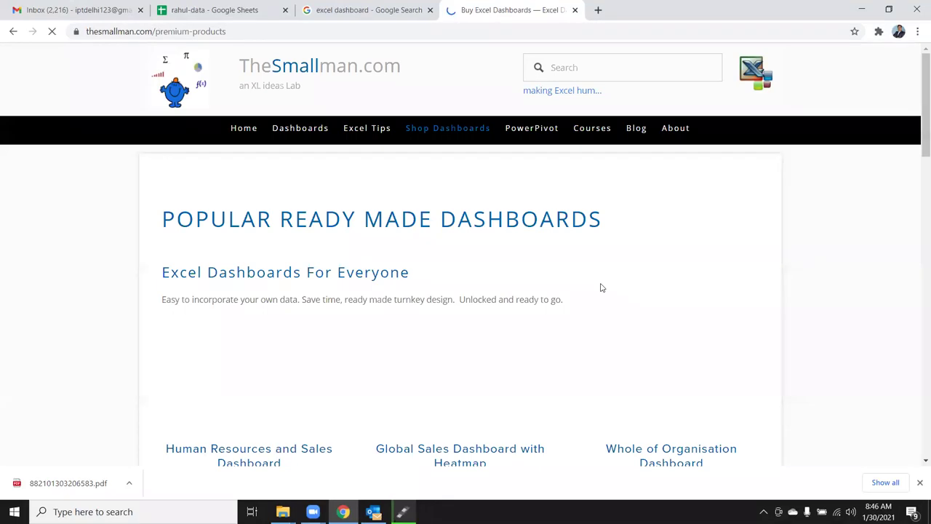
pyautogui.scroll(-5, 602, 288)
pyautogui.scroll(3, 599, 288)
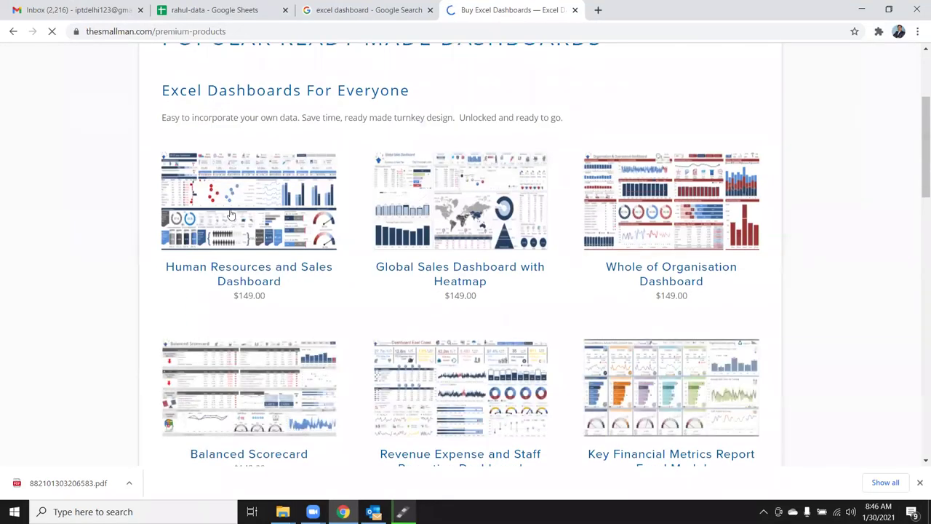
pyautogui.scroll(3, 466, 262)
pyautogui.scroll(-2, 286, 231)
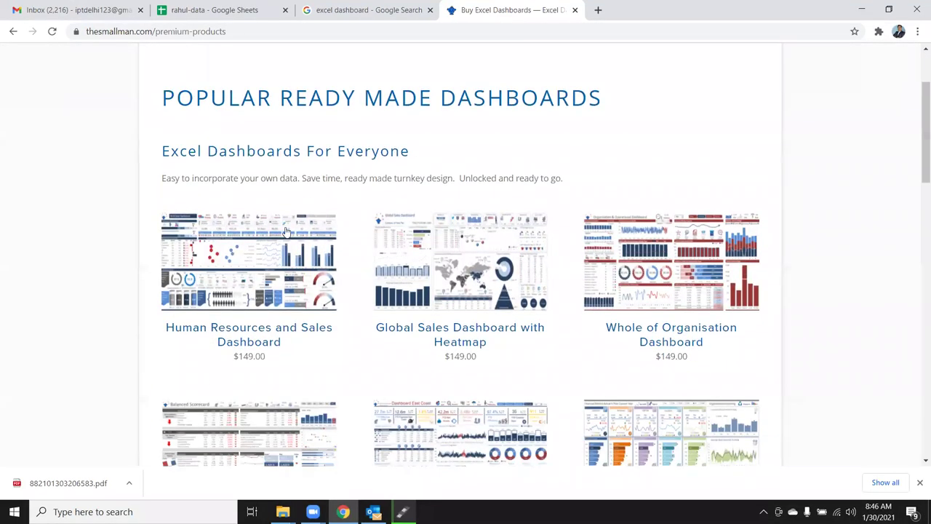
pyautogui.click(261, 248)
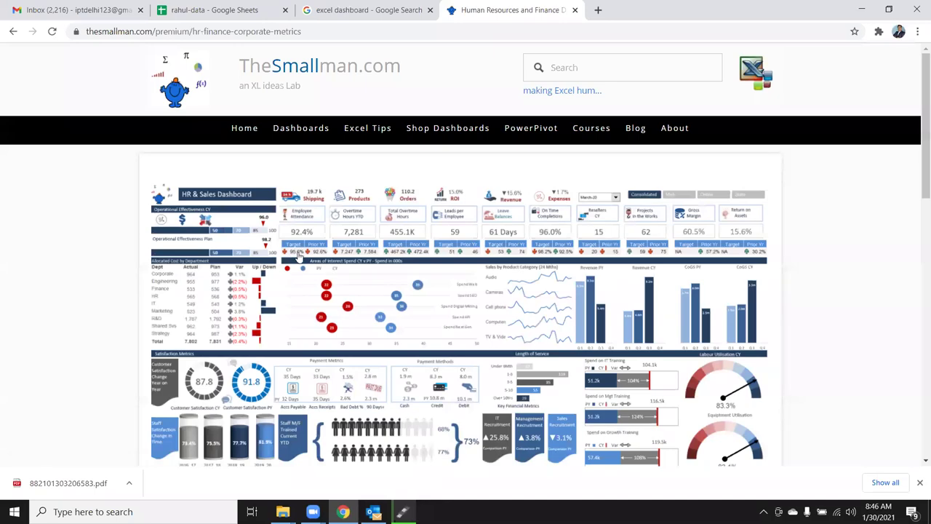
pyautogui.scroll(-5, 298, 255)
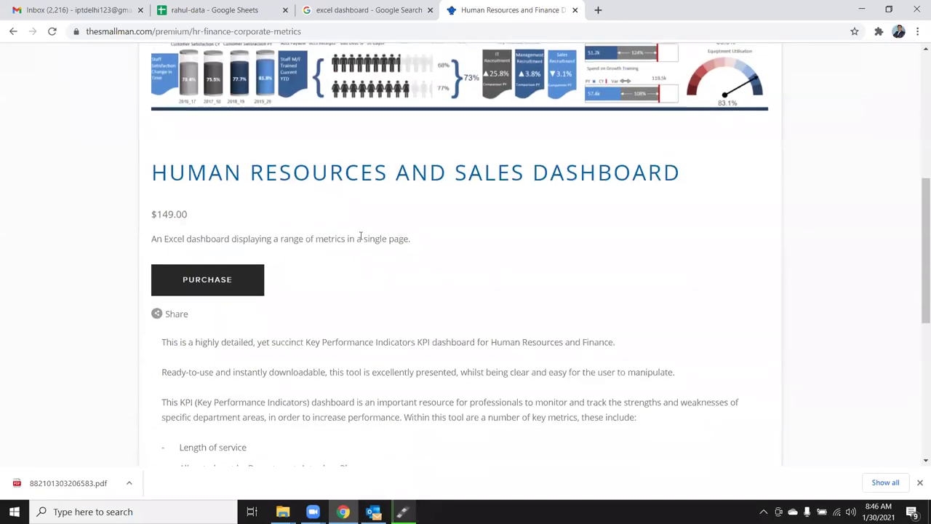
pyautogui.scroll(3, 407, 225)
pyautogui.scroll(1, 433, 219)
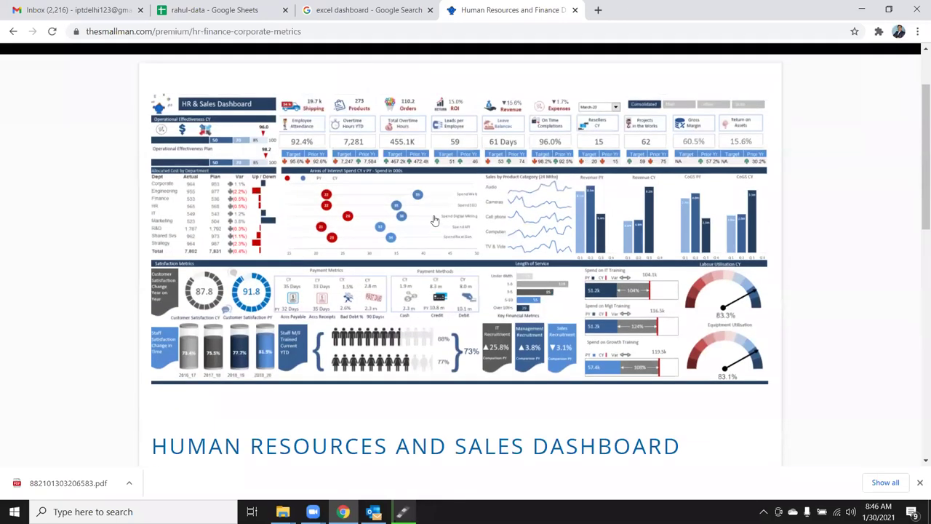
pyautogui.scroll(1, 434, 221)
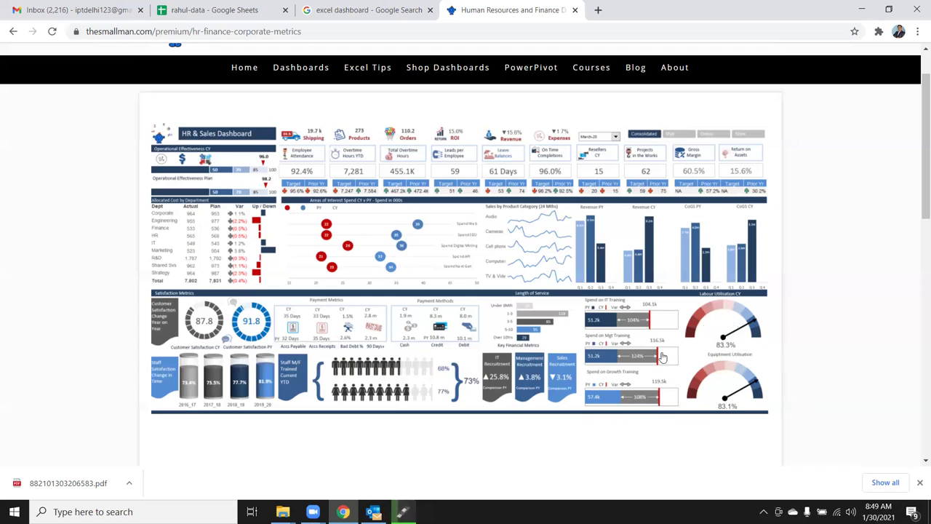
# Step: Enlarge the HR & Sales Dashboard example image to full page width
pyautogui.click(715, 333)
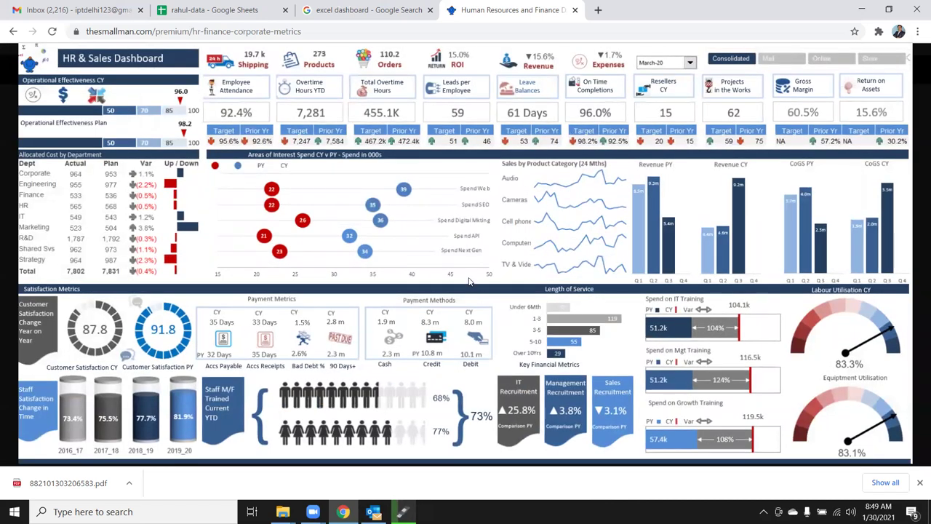
pyautogui.click(13, 31)
pyautogui.click(245, 291)
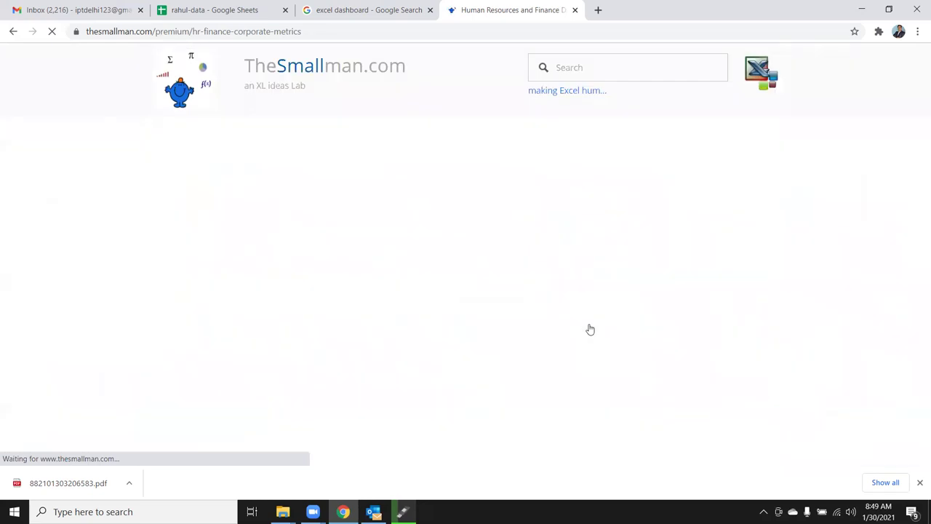
pyautogui.scroll(-2, 642, 354)
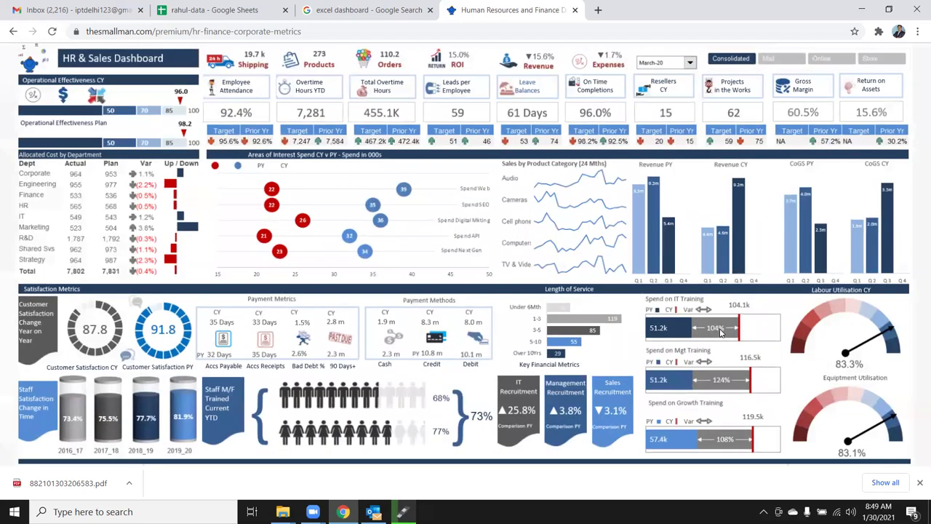
pyautogui.click(722, 333)
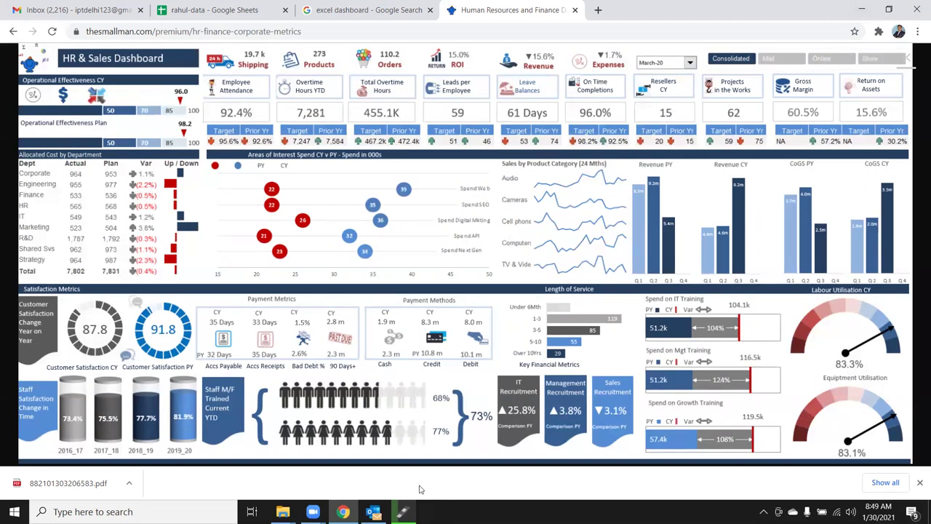
# Step: Bring up the Windows search box on the taskbar
pyautogui.click(129, 483)
pyautogui.click(132, 509)
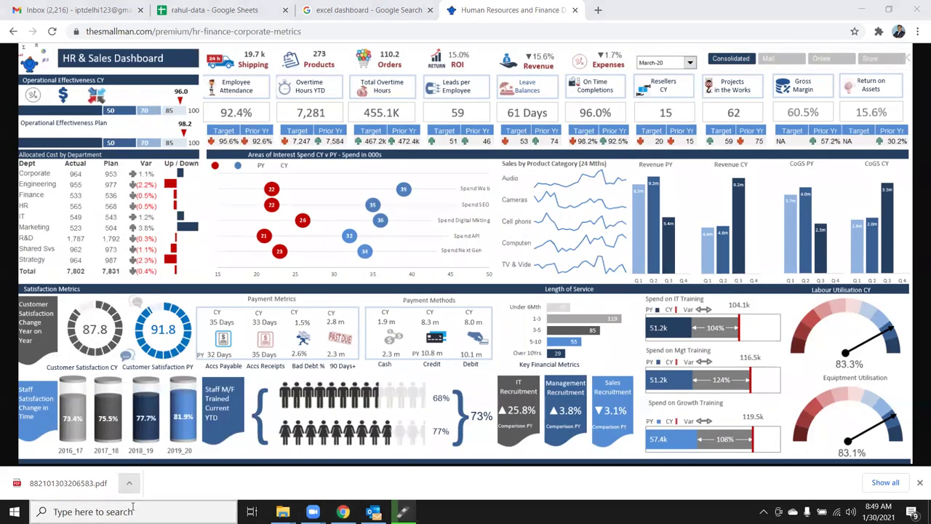
pyautogui.click(124, 512)
# Step: Search for excel, launch the Excel app, and minimize Chrome
pyautogui.write('excel')
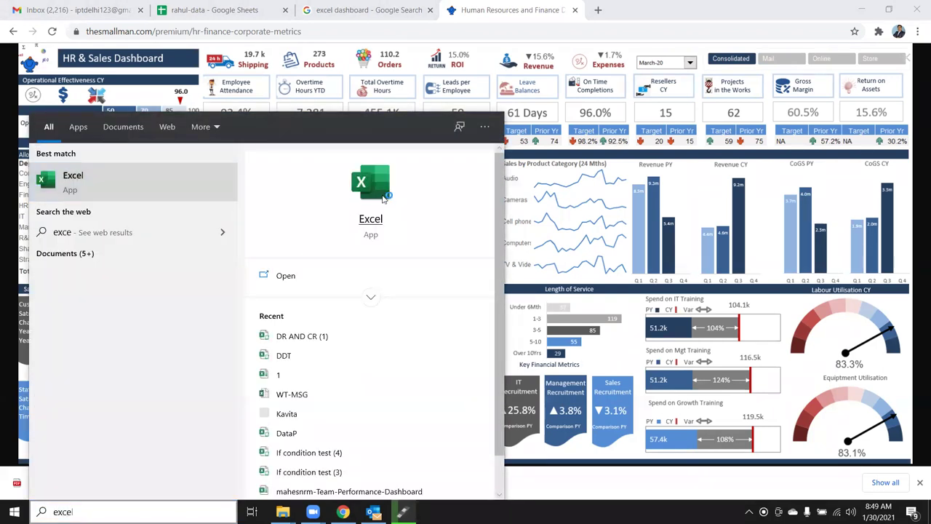
pyautogui.click(386, 196)
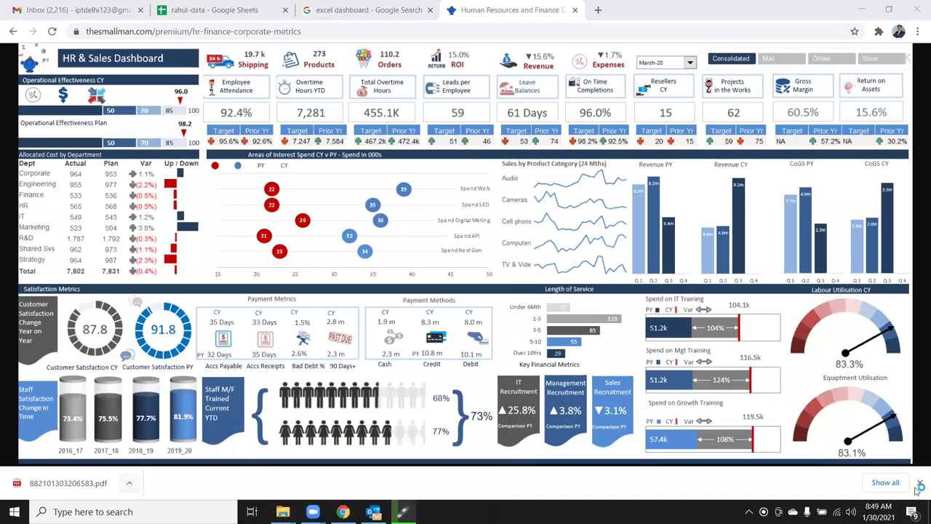
pyautogui.moveTo(357, 509)
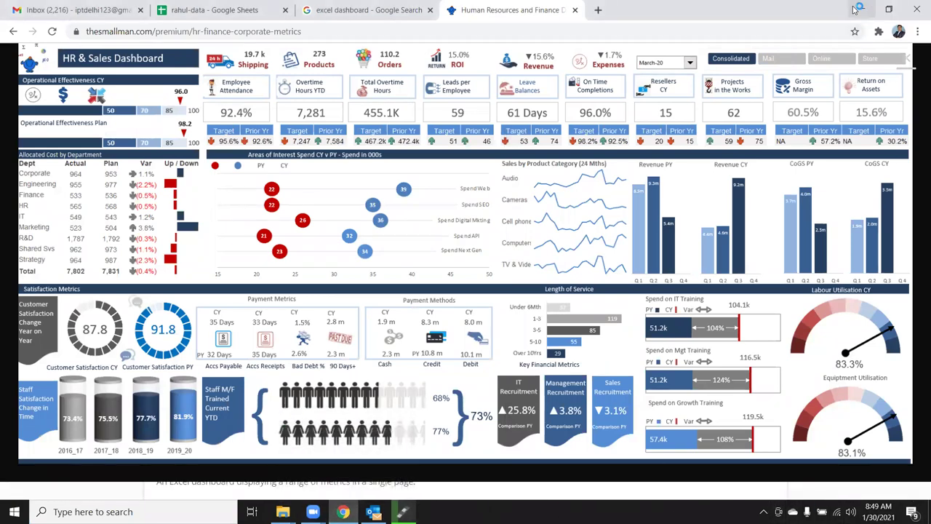
pyautogui.click(861, 10)
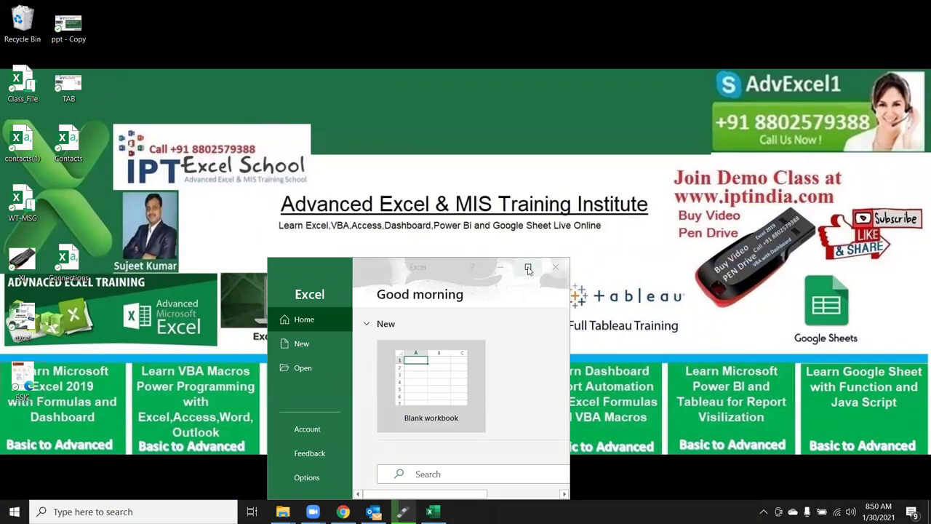
# Step: Maximize the Excel start window and create the blank workbook Book1
pyautogui.click(527, 267)
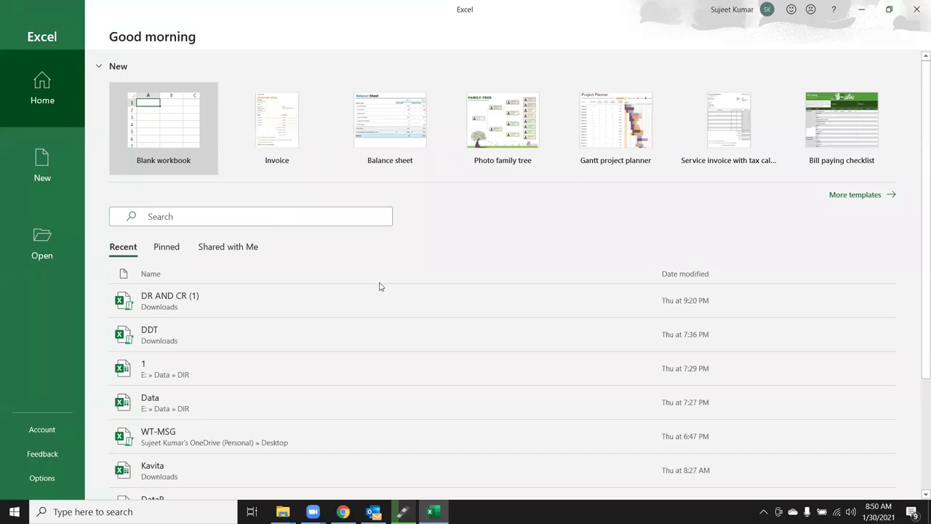
pyautogui.click(150, 126)
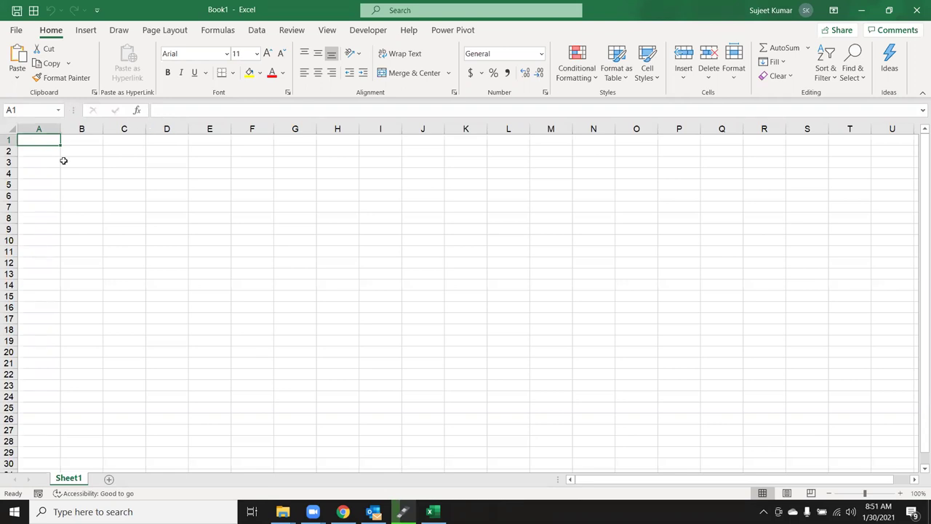
# Step: Enter the Name header and Puja in A2, then autofill names down to row 11
pyautogui.write('Name')
pyautogui.press('Return')
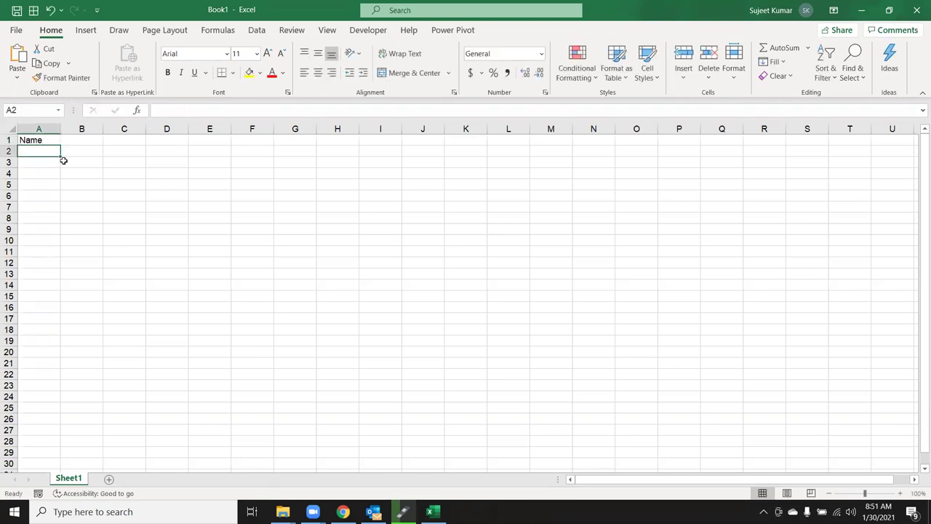
pyautogui.write('Puja')
pyautogui.press('Return')
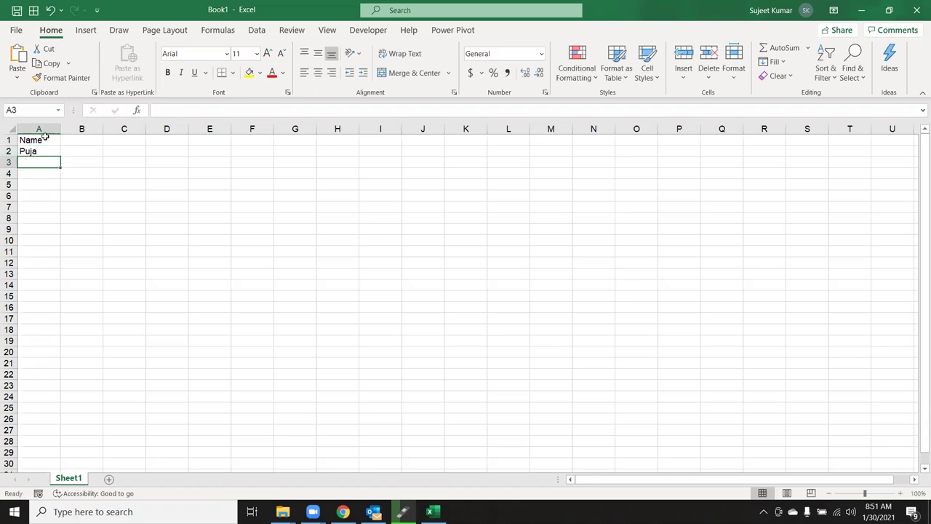
pyautogui.click(57, 152)
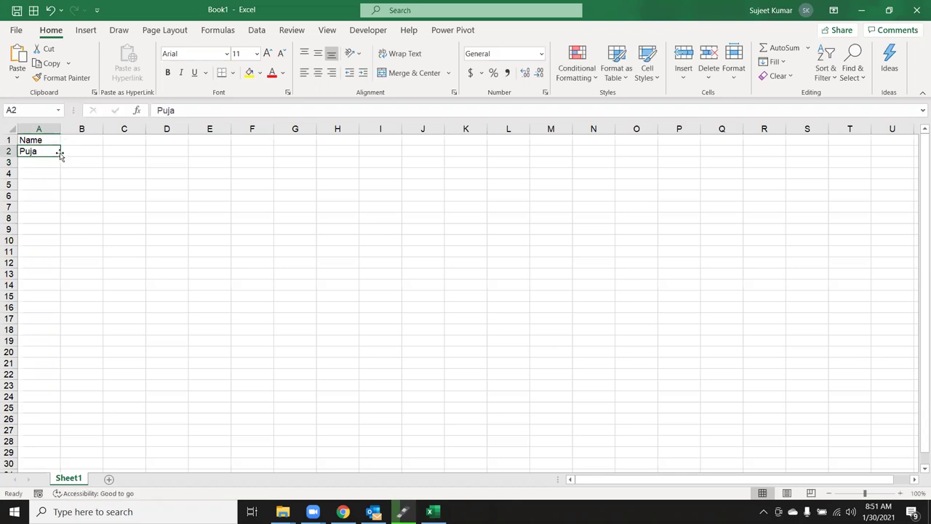
pyautogui.moveTo(61, 154); pyautogui.dragTo(61, 256)
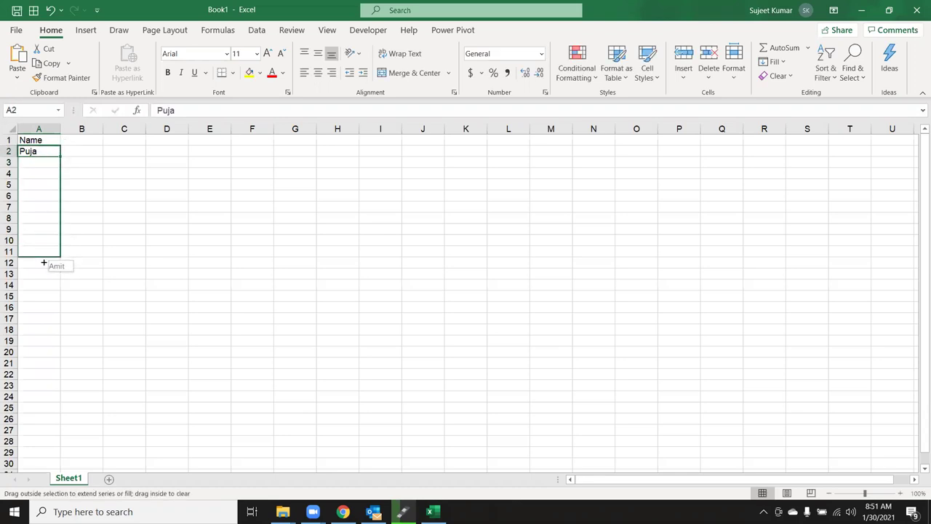
# Step: Add a SAles header in B1 and fill =RANDBETWEEN(10,99) down through B11
pyautogui.click(84, 142)
pyautogui.write('SAles')
pyautogui.press('Return')
pyautogui.write('=ra')
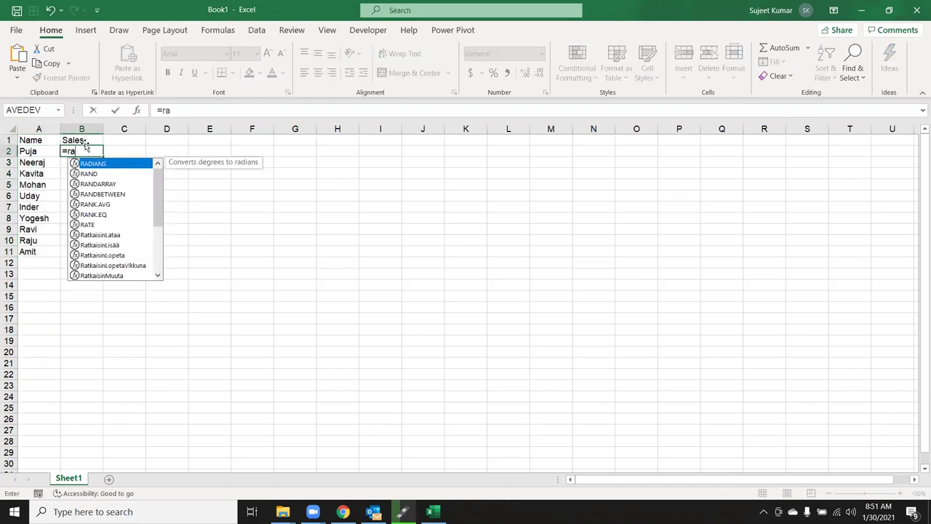
pyautogui.press('Down')
pyautogui.press('Tab')
pyautogui.write('10')
pyautogui.write(',99')
pyautogui.press('Return')
pyautogui.press('Left')
pyautogui.hotkey('ctrl', 'Down')
pyautogui.press('Right')
pyautogui.hotkey('ctrl', 'shift', 'Up')
pyautogui.hotkey('ctrl', 'd')
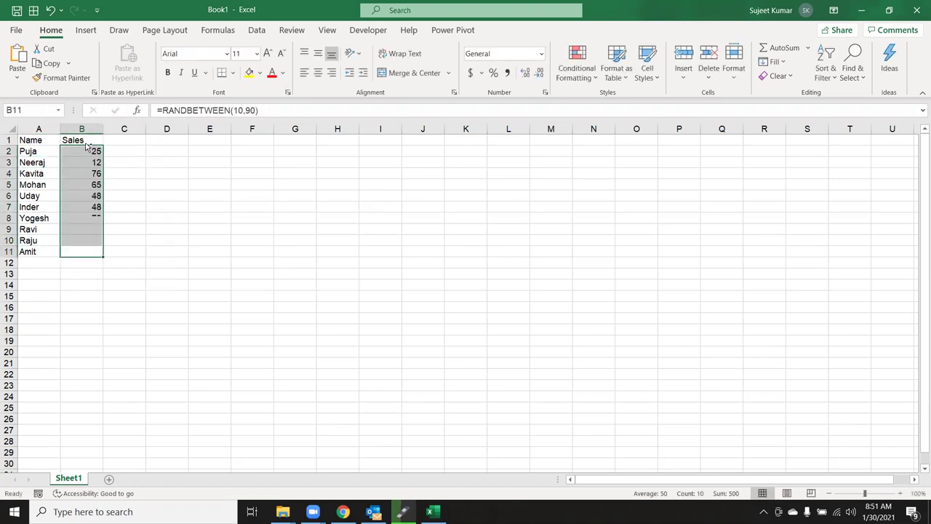
pyautogui.press('Up')
# Step: Copy A1:B11 and paste it back as plain values
pyautogui.moveTo(32, 140); pyautogui.dragTo(91, 251)
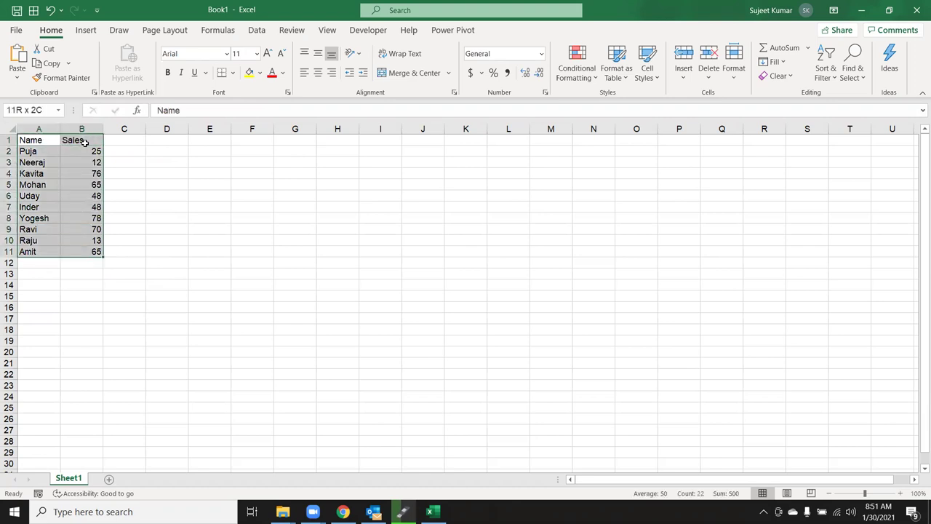
pyautogui.hotkey('ctrl', 'c')
pyautogui.click(9, 78)
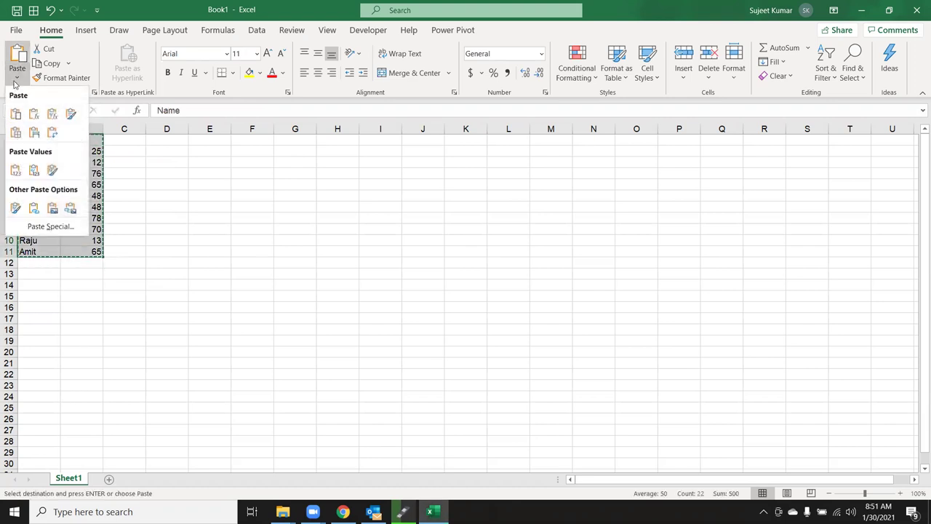
pyautogui.click(11, 168)
pyautogui.press('Escape')
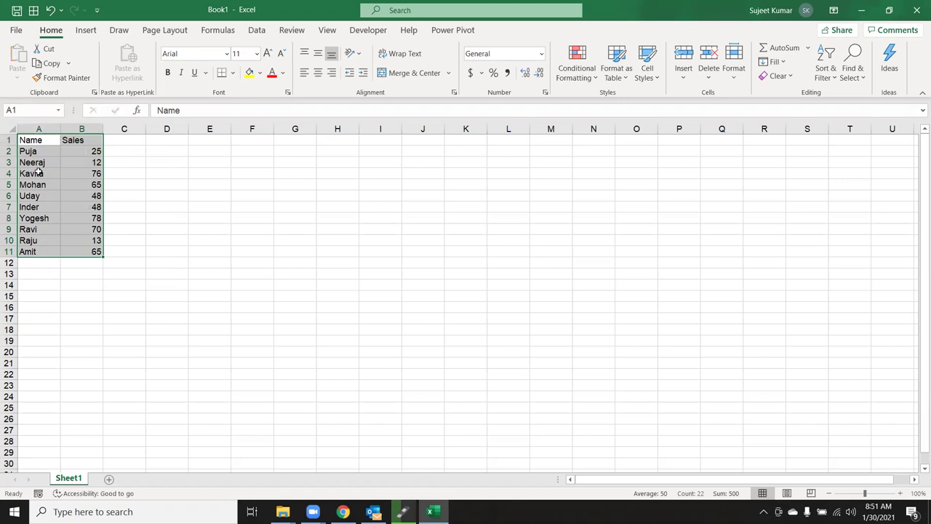
# Step: Enter the Month header in F1 and JAN in F2, then fill the months to OCT
pyautogui.click(249, 142)
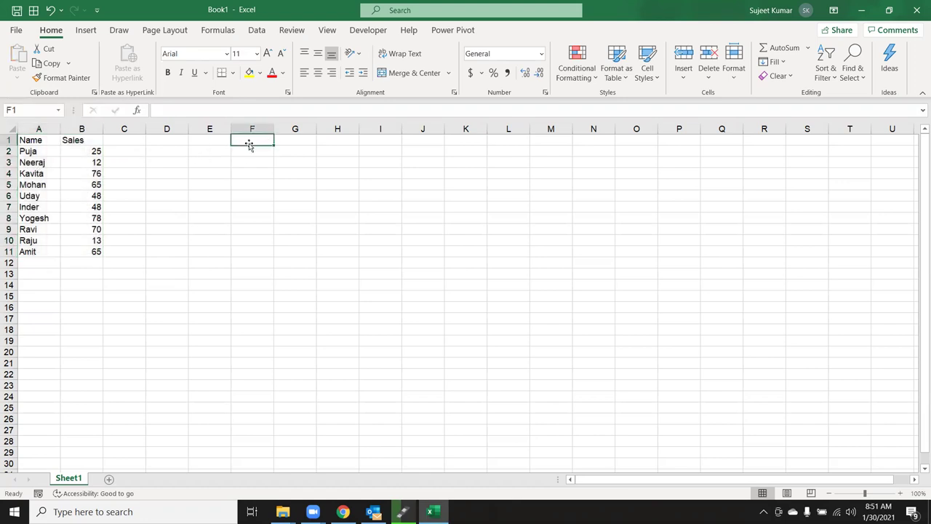
pyautogui.write('Month')
pyautogui.press('Return')
pyautogui.write('K')
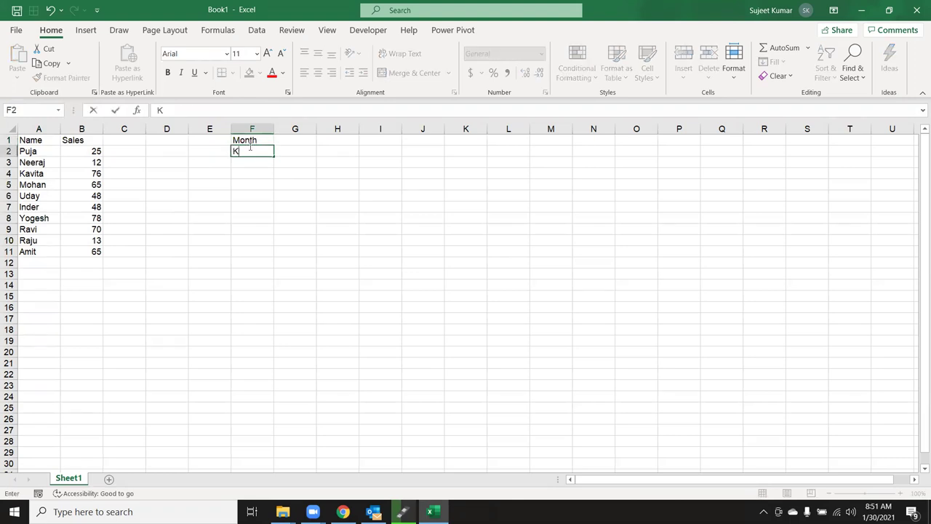
pyautogui.press('BackSpace')
pyautogui.write('JAN')
pyautogui.press('Return')
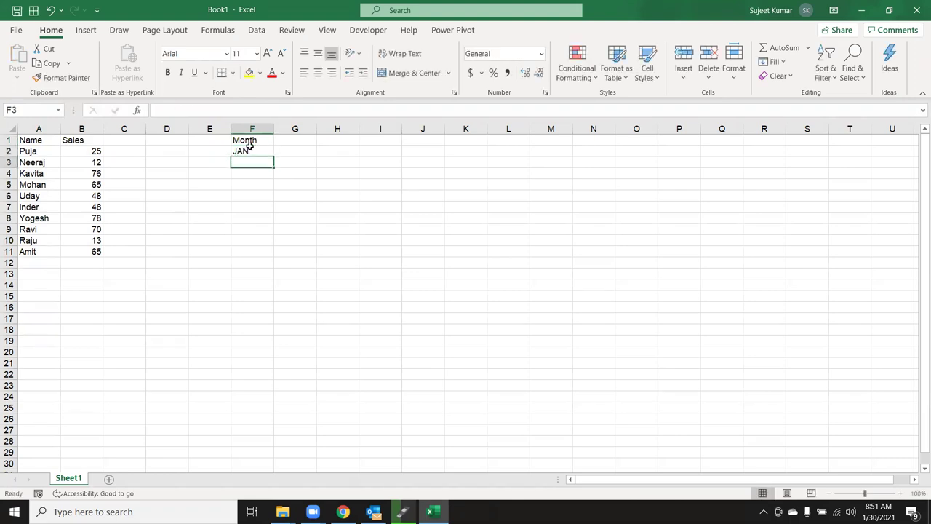
pyautogui.click(250, 147)
pyautogui.moveTo(274, 155); pyautogui.dragTo(280, 263)
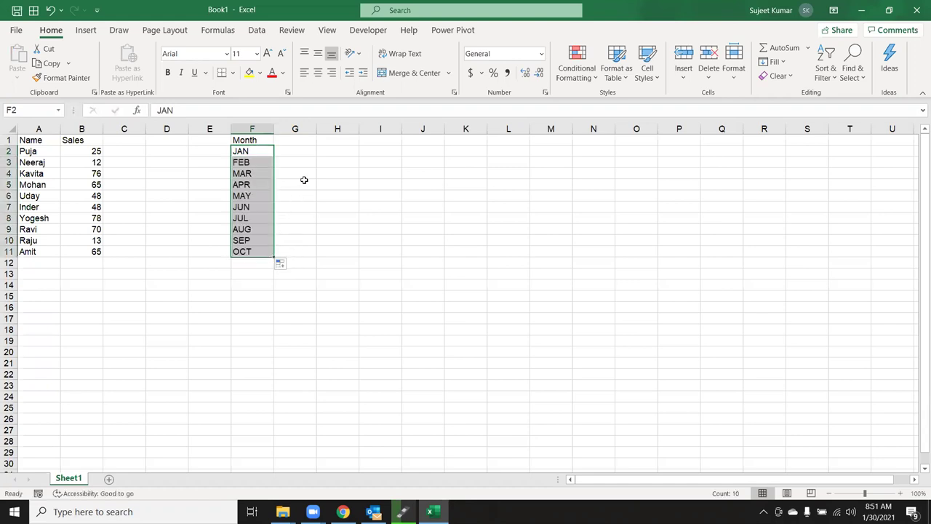
# Step: Add a SAles header in G1 and fill =RANDBETWEEN(10,90) down to G11
pyautogui.click(309, 139)
pyautogui.write('SAles')
pyautogui.press('Return')
pyautogui.write('=ra')
pyautogui.press('Down')
pyautogui.press('Down')
pyautogui.press('Down')
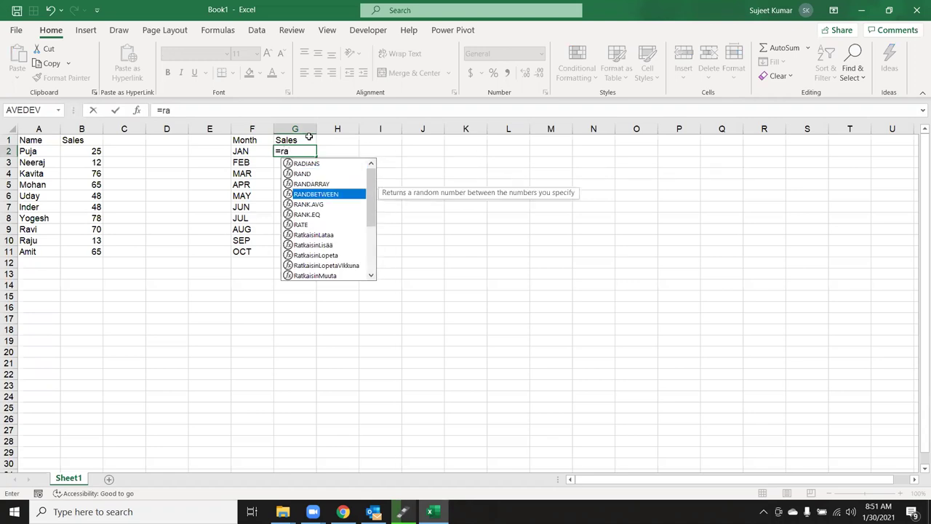
pyautogui.press('Tab')
pyautogui.write('10,9')
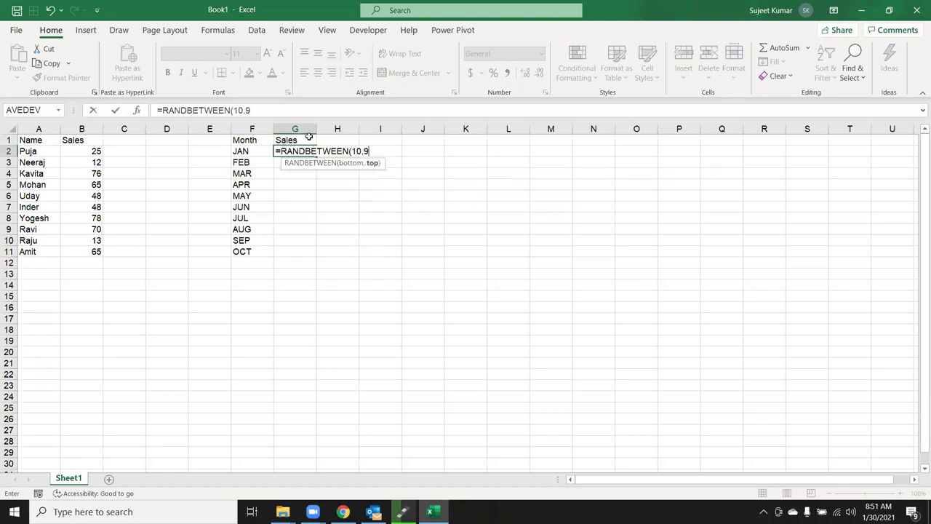
pyautogui.write('0')
pyautogui.press('Return')
pyautogui.click(309, 154)
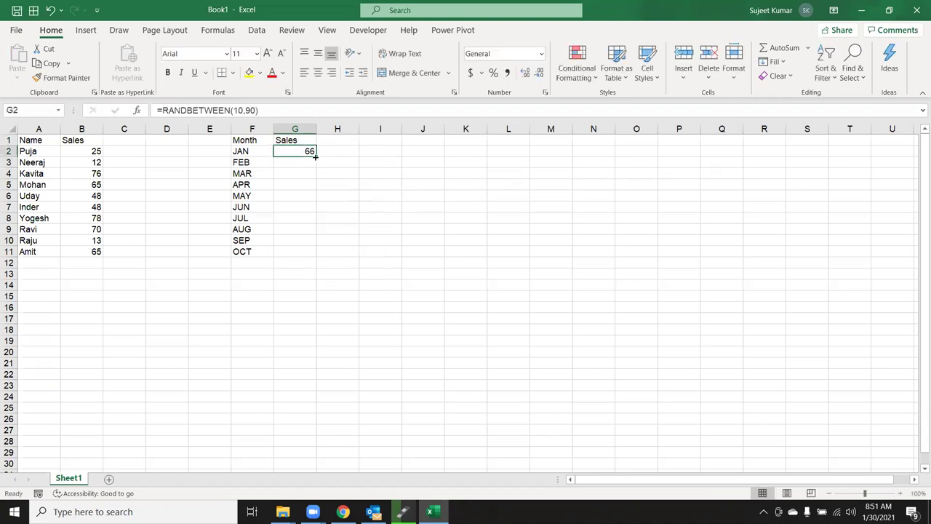
pyautogui.doubleClick(316, 157)
# Step: Replace the column G sales formulas with their fixed values
pyautogui.hotkey('ctrl', 'c')
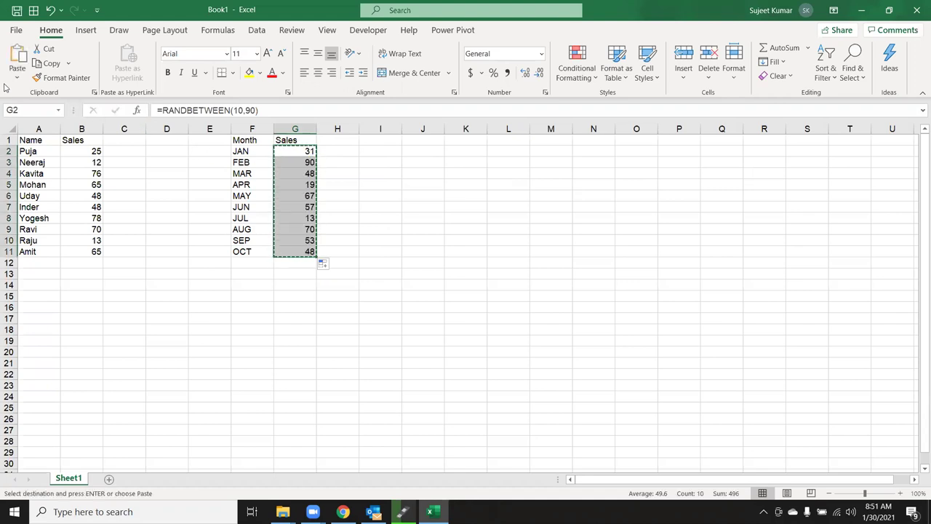
pyautogui.click(16, 78)
pyautogui.click(12, 165)
pyautogui.press('Escape')
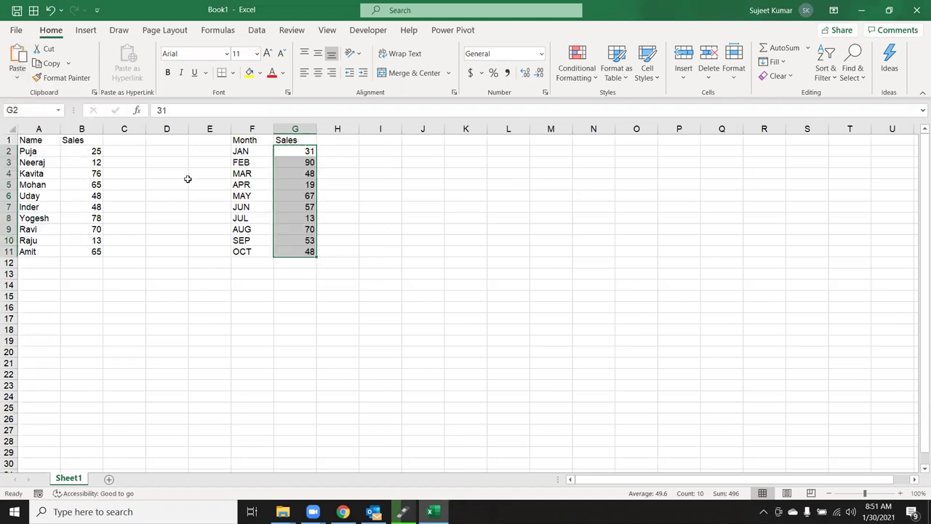
pyautogui.click(241, 149)
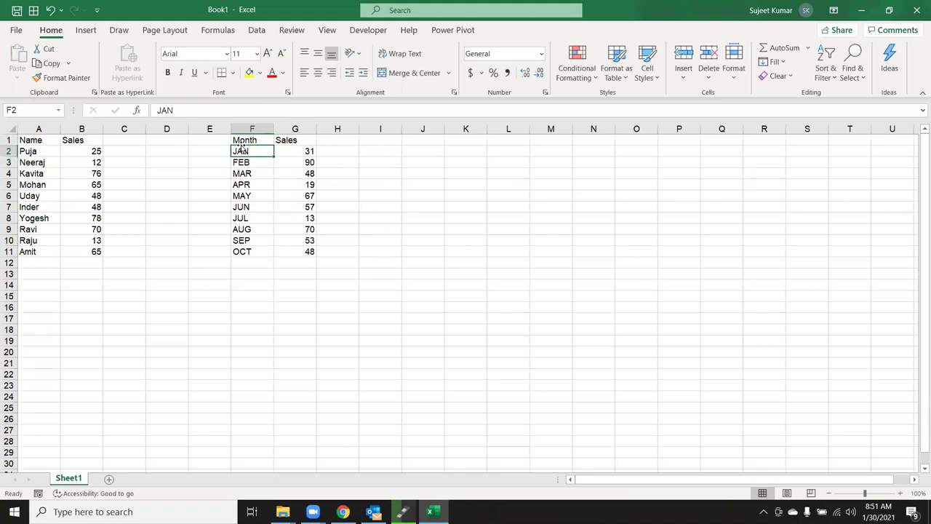
# Step: Add a City header in J1, enter Pune, and fill city names down to J11
pyautogui.press('Right')
pyautogui.press('Up')
pyautogui.press('Right')
pyautogui.press('Right')
pyautogui.press('Right')
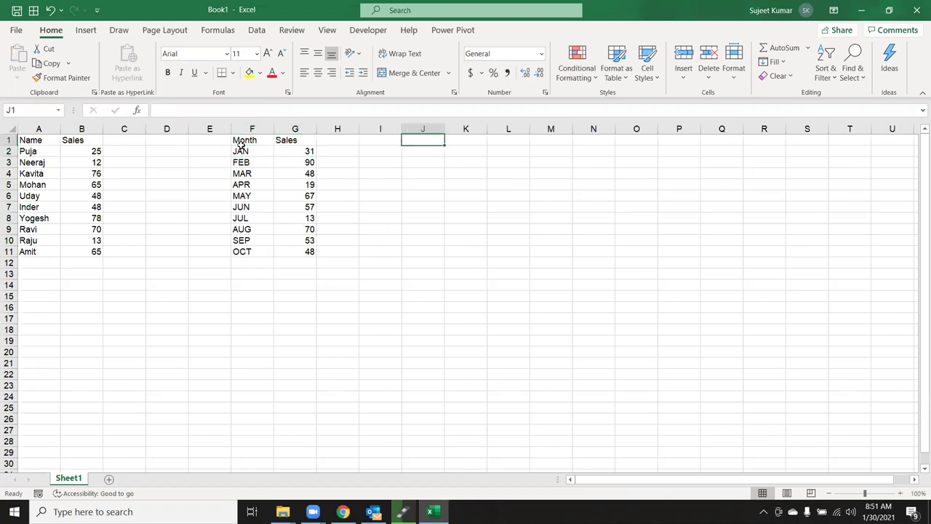
pyautogui.write('City')
pyautogui.press('Tab')
pyautogui.press('Down')
pyautogui.press('Left')
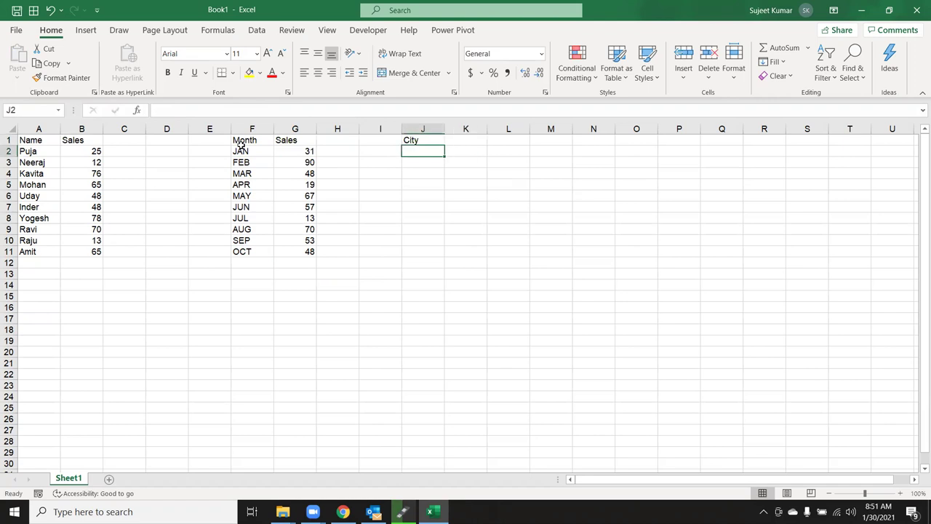
pyautogui.write('Pune')
pyautogui.press('Return')
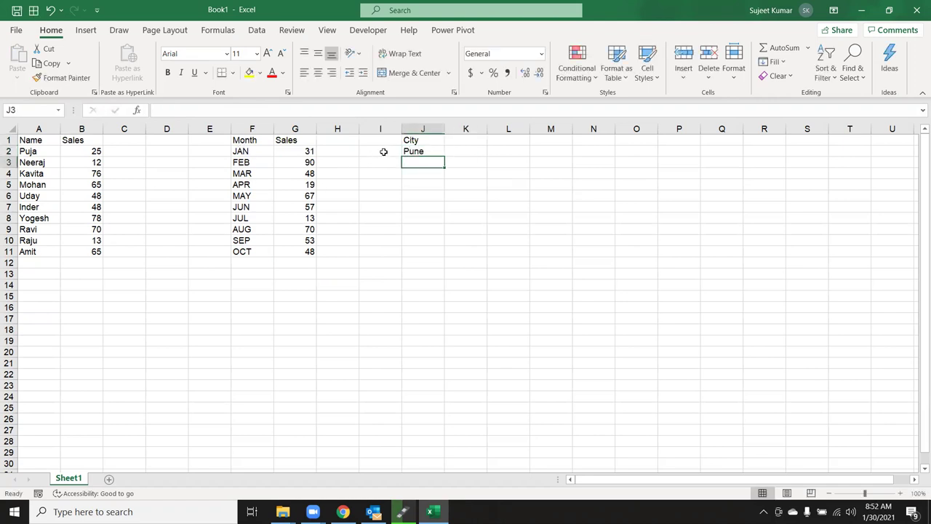
pyautogui.click(435, 151)
pyautogui.moveTo(445, 157); pyautogui.dragTo(447, 255)
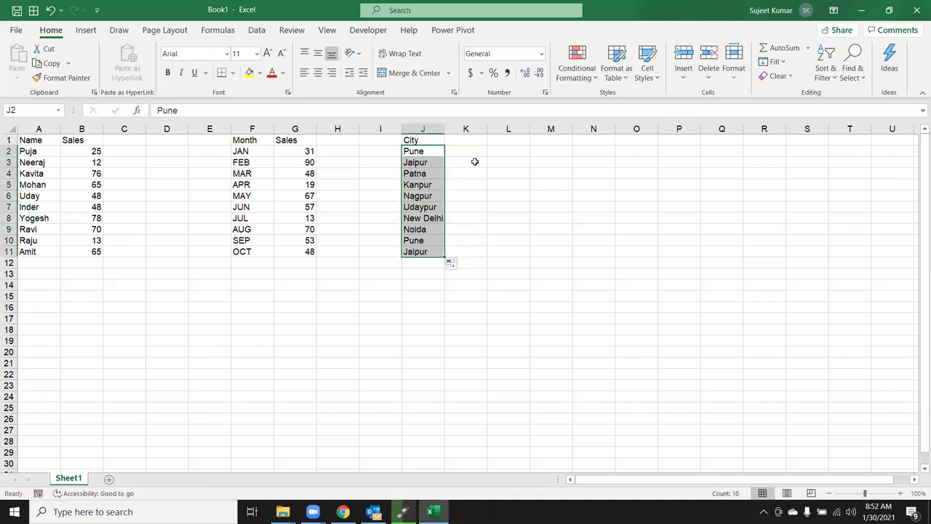
# Step: Add a Sales header in K1 and fill =RANDBETWEEN(10,90) down K2:K11
pyautogui.click(477, 139)
pyautogui.write('Sales')
pyautogui.press('Return')
pyautogui.write('=ra')
pyautogui.press('Down')
pyautogui.press('Down')
pyautogui.press('Down')
pyautogui.press('Tab')
pyautogui.write('10,90')
pyautogui.press('Return')
pyautogui.press('Left')
pyautogui.hotkey('ctrl', 'Down')
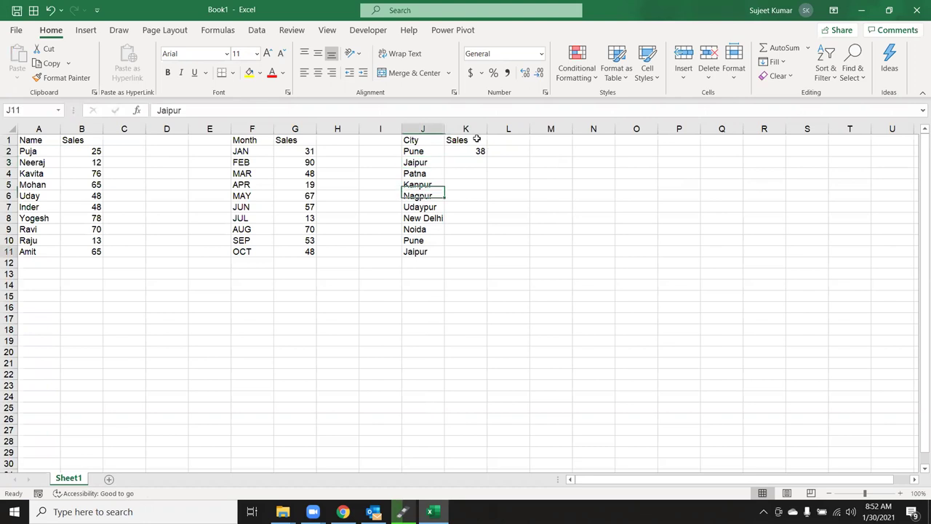
pyautogui.press('Right')
pyautogui.hotkey('ctrl', 'shift', 'Up')
pyautogui.hotkey('ctrl', 'd')
# Step: Paste the K2:K11 Sales figures back over themselves as fixed values
pyautogui.hotkey('ctrl', 'c')
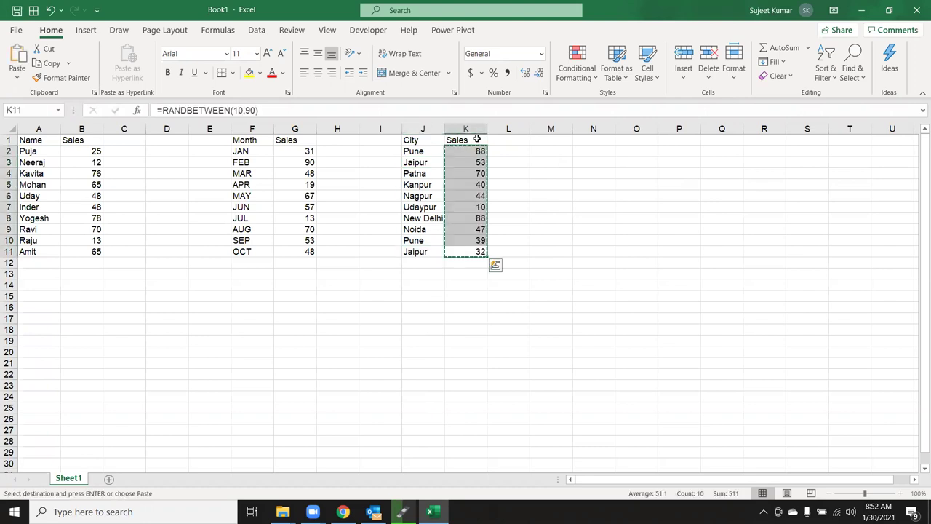
pyautogui.click(18, 78)
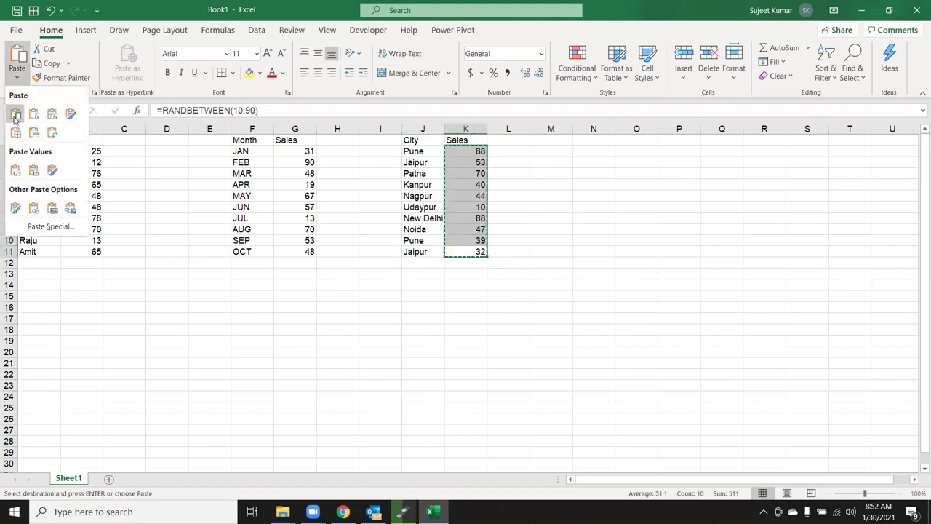
pyautogui.click(12, 171)
pyautogui.press('Escape')
pyautogui.press('Up')
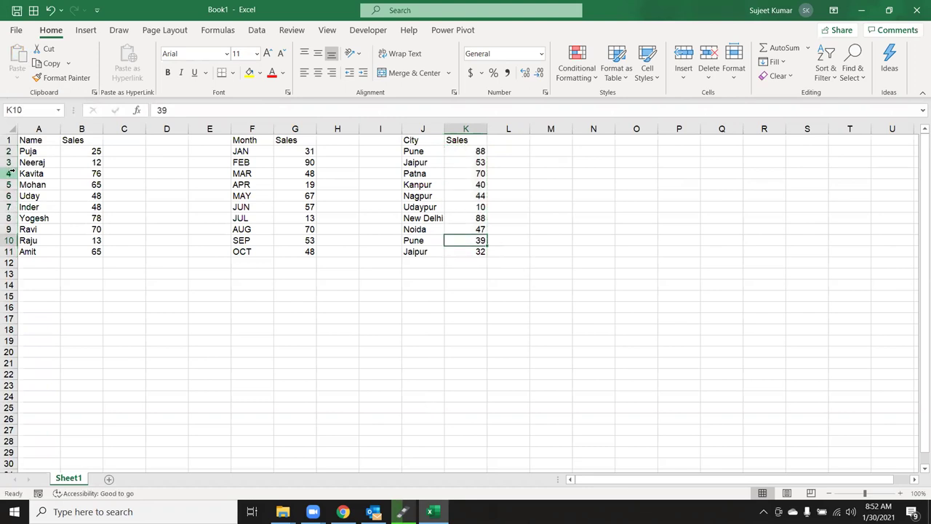
pyautogui.press('Right')
pyautogui.press('Right')
pyautogui.press('Right')
pyautogui.hotkey('ctrl', 'Up')
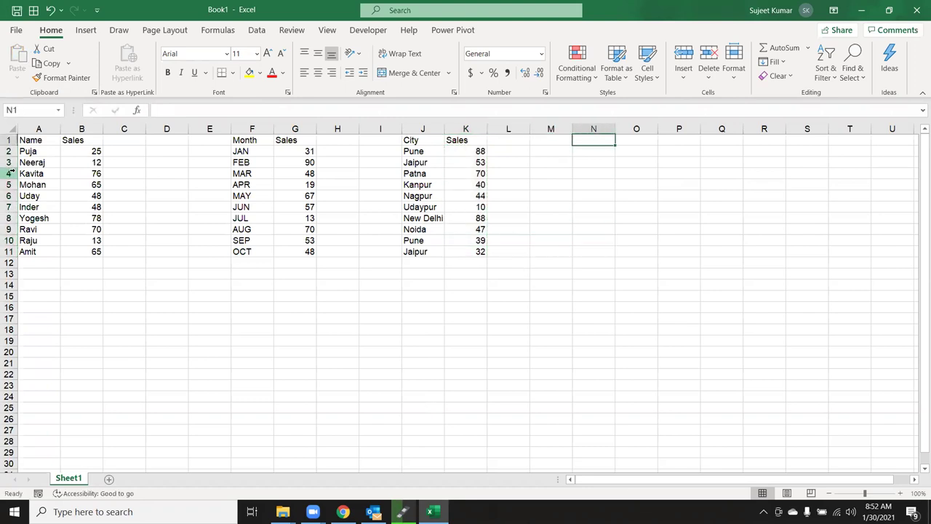
# Step: Add a Date header in M1 and fill dates from 1-Jan through 31-Jan
pyautogui.press('Left')
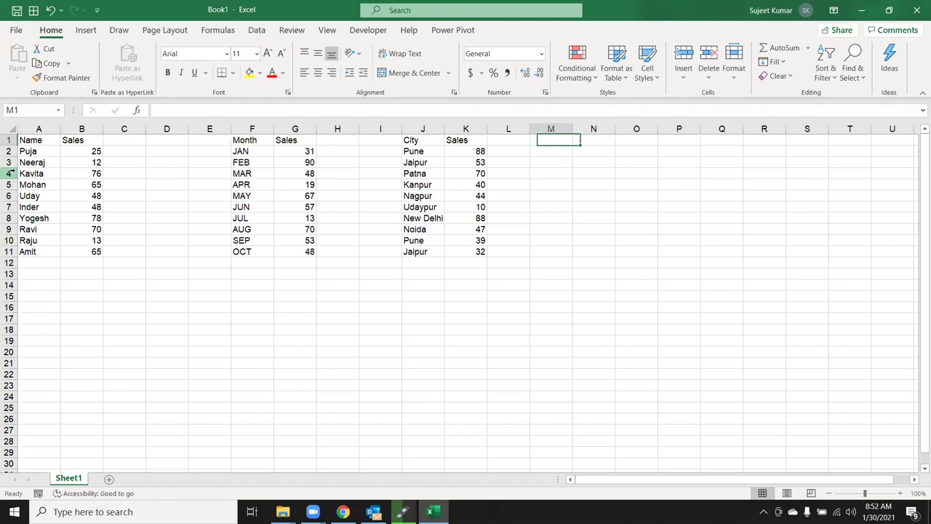
pyautogui.write('Date')
pyautogui.press('Return')
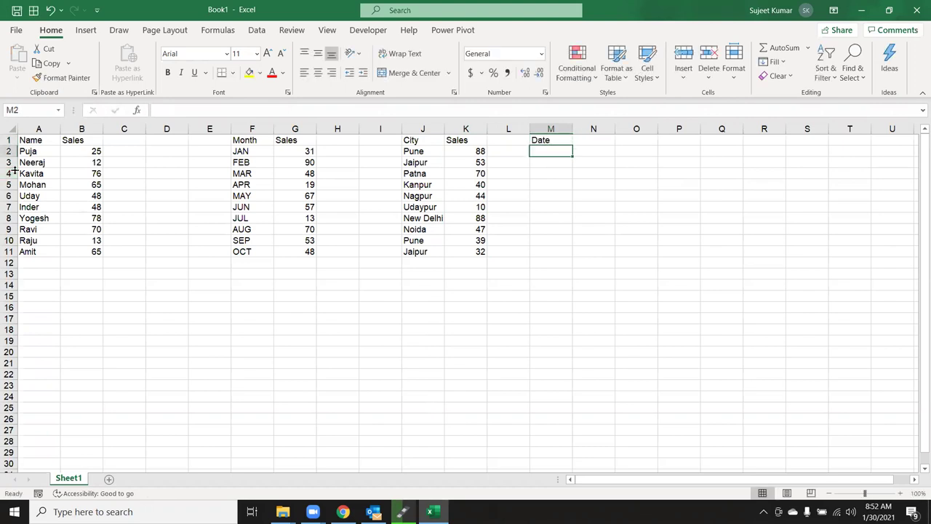
pyautogui.write('1-jan')
pyautogui.press('Return')
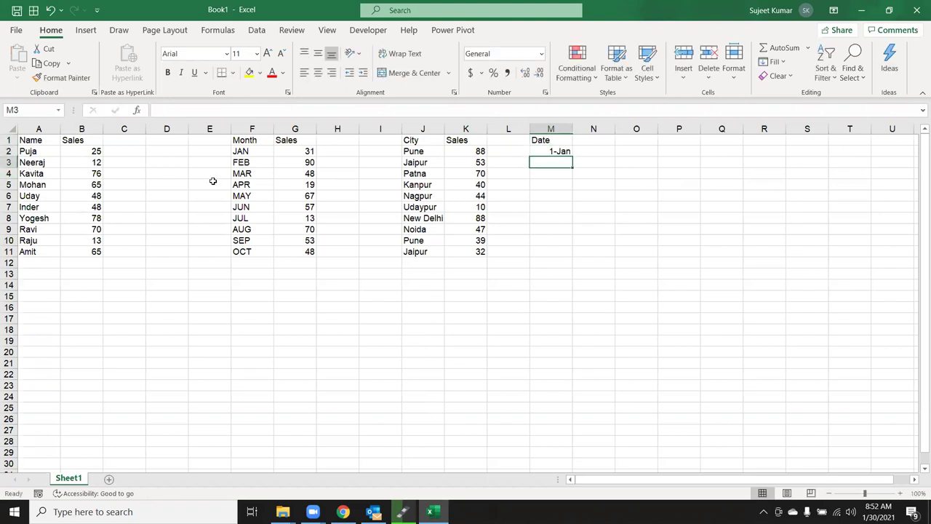
pyautogui.click(551, 152)
pyautogui.moveTo(573, 156)
pyautogui.mouseDown()
pyautogui.moveTo(549, 469)
pyautogui.moveTo(554, 431)
pyautogui.mouseUp()
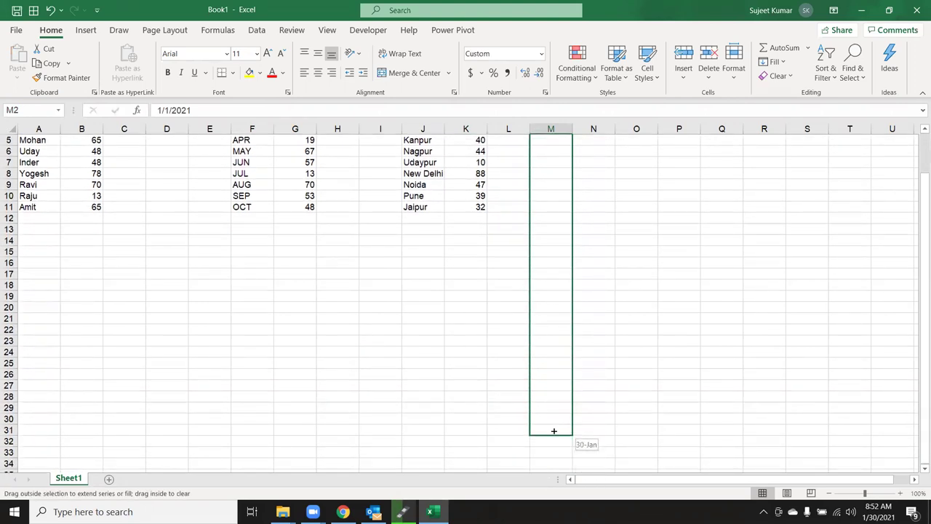
pyautogui.moveTo(554, 441); pyautogui.dragTo(554, 442)
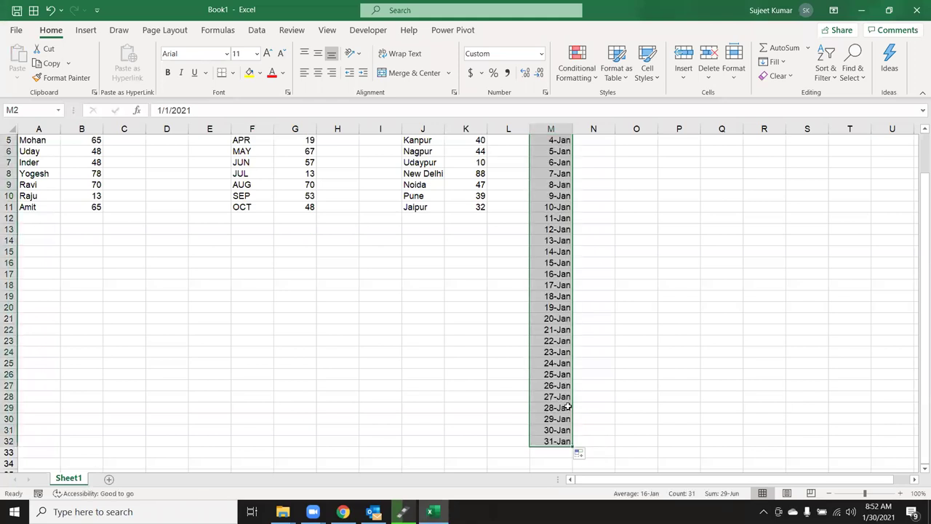
pyautogui.hotkey('ctrl', 'Up')
# Step: Add a Sales header in N1 and fill =RANDBETWEEN(10,90) down beside every date
pyautogui.press('Right')
pyautogui.write('Sales')
pyautogui.press('Return')
pyautogui.write('=ra')
pyautogui.press('Down')
pyautogui.press('Down')
pyautogui.press('Down')
pyautogui.press('Tab')
pyautogui.write('10,90')
pyautogui.press('Return')
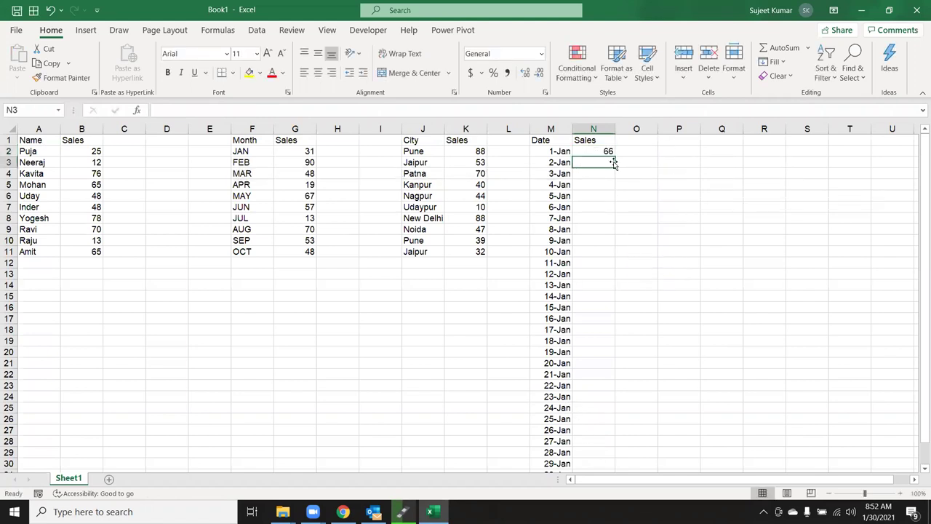
pyautogui.click(610, 150)
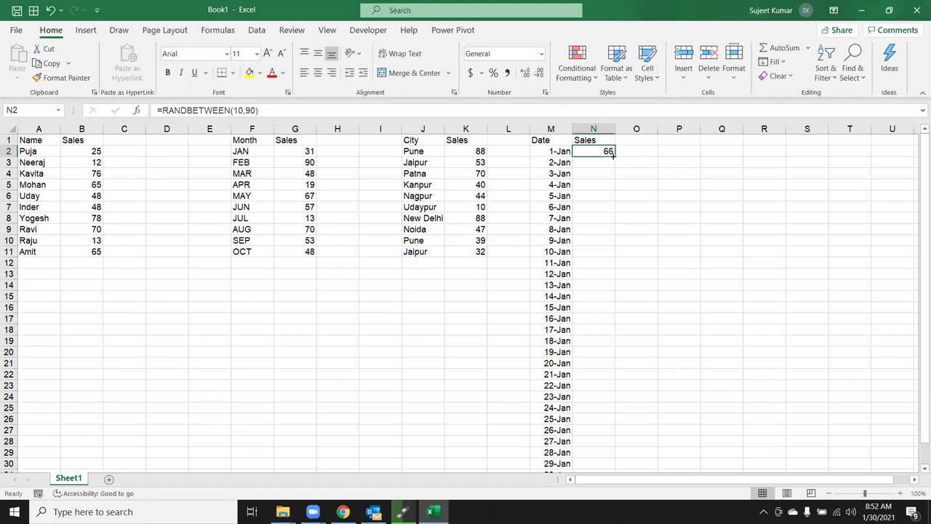
pyautogui.doubleClick(614, 156)
pyautogui.moveTo(614, 155); pyautogui.dragTo(609, 466)
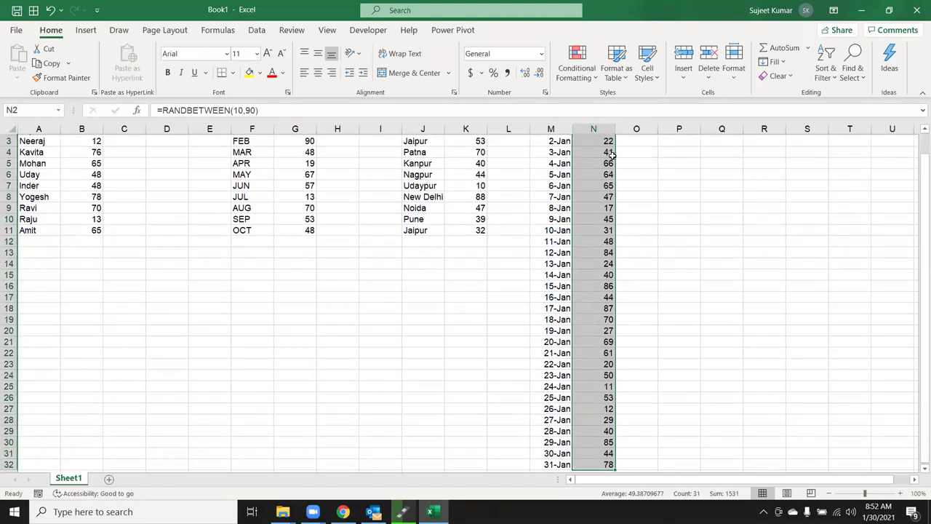
# Step: Paste the daily Sales N2:N31 as fixed values and add a new blank sheet
pyautogui.hotkey('ctrl', 'c')
pyautogui.click(17, 73)
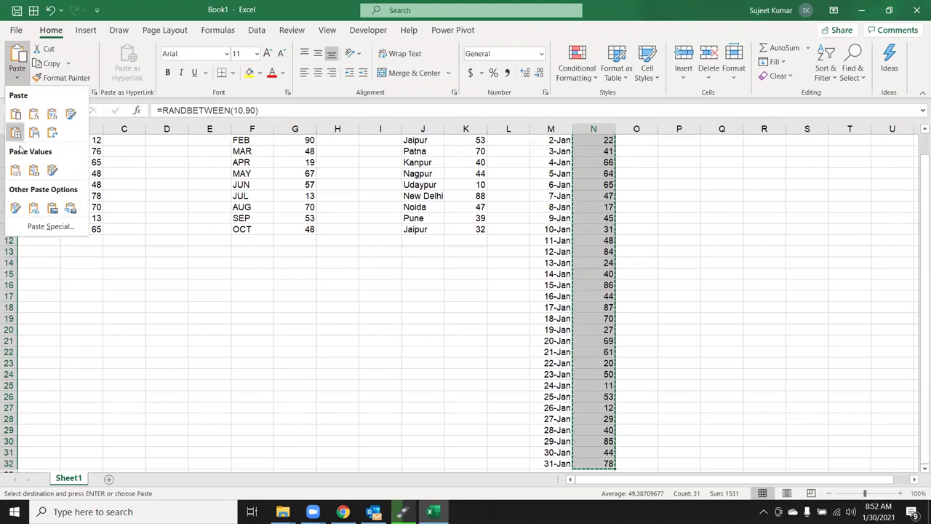
pyautogui.click(15, 173)
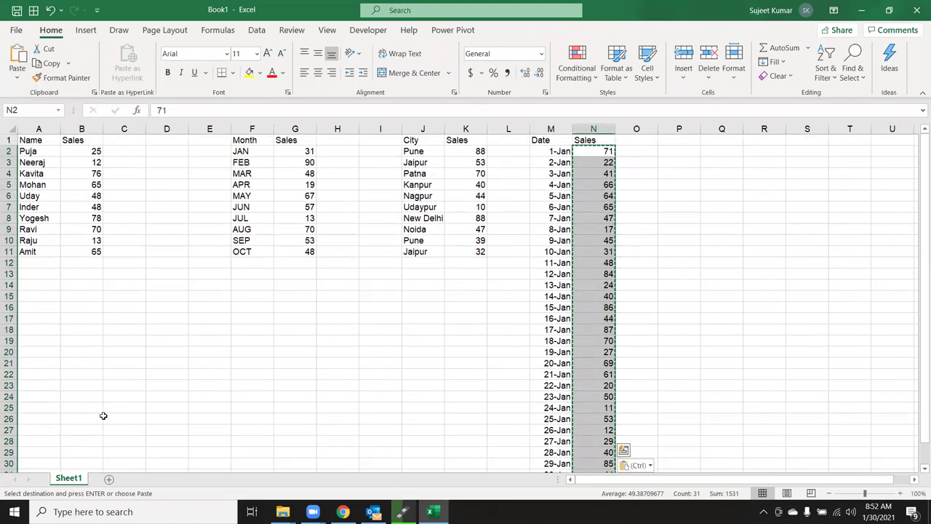
pyautogui.click(109, 478)
# Step: Rename the new sheet to Dashboard
pyautogui.write('Dashboa')
pyautogui.press('BackSpace')
pyautogui.press('BackSpace')
pyautogui.write('oard')
pyautogui.press('Return')
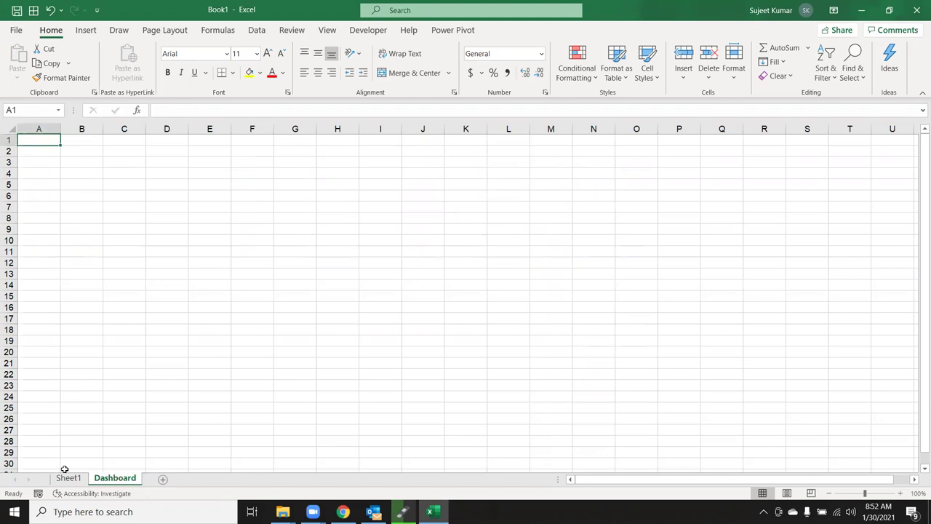
# Step: Select the Date and Sales data M1:N32 on Sheet1 and insert a 2-D line chart
pyautogui.click(68, 477)
pyautogui.moveTo(561, 151); pyautogui.dragTo(562, 185)
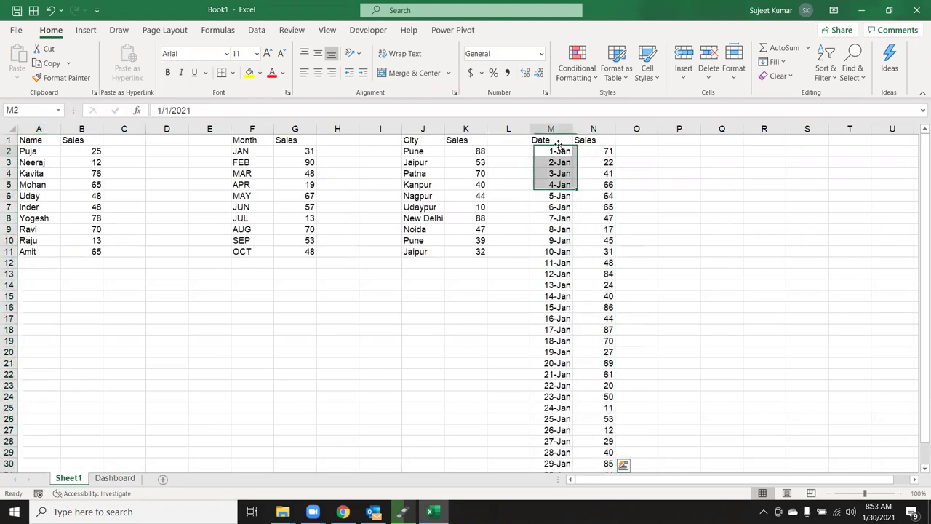
pyautogui.click(558, 141)
pyautogui.hotkey('shift', 'Right')
pyautogui.hotkey('ctrl', 'shift', 'Down')
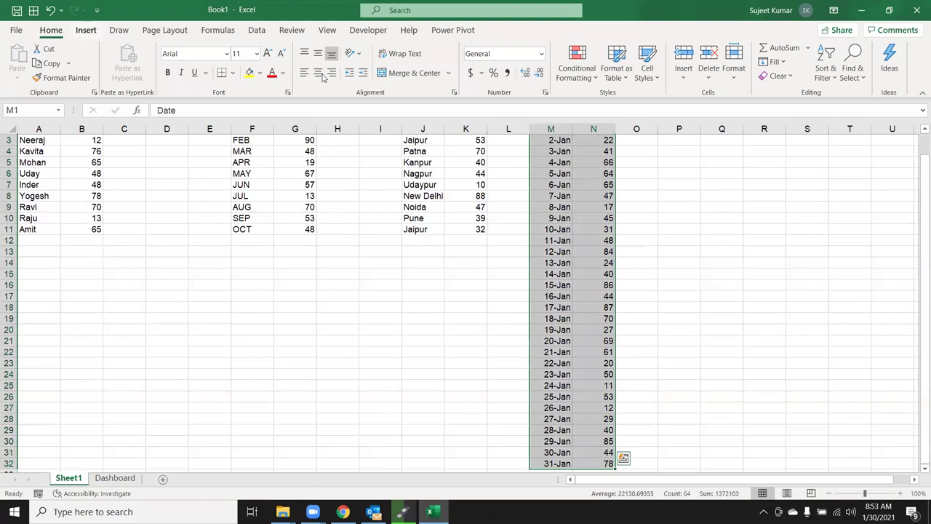
pyautogui.scroll(-1, 323, 77)
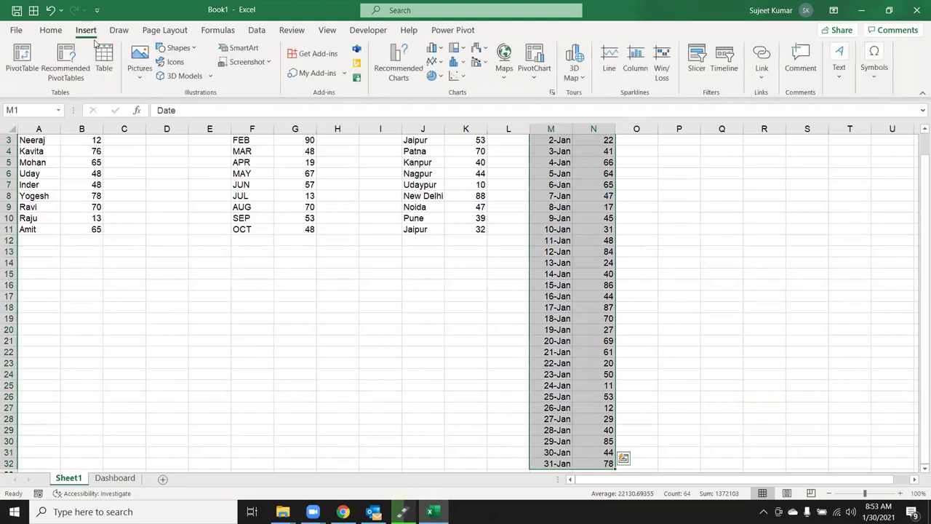
pyautogui.click(432, 51)
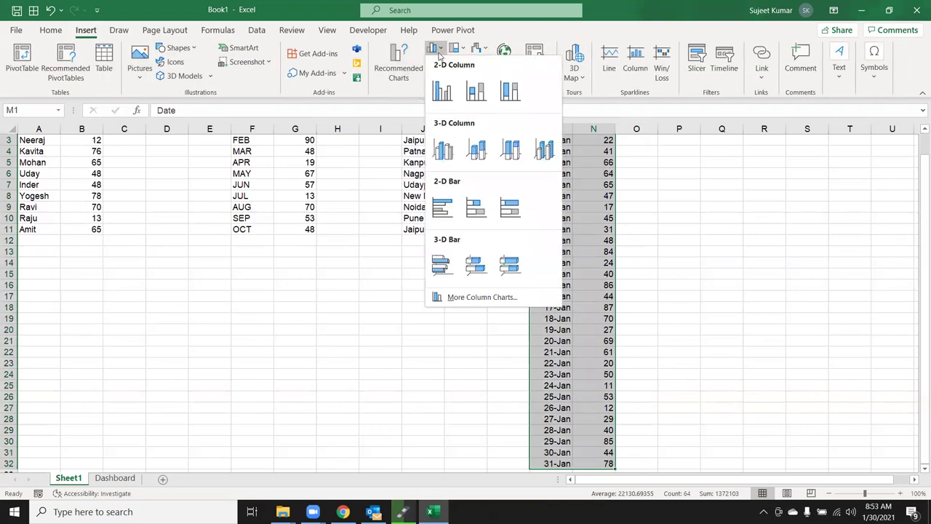
pyautogui.click(433, 51)
pyautogui.click(432, 62)
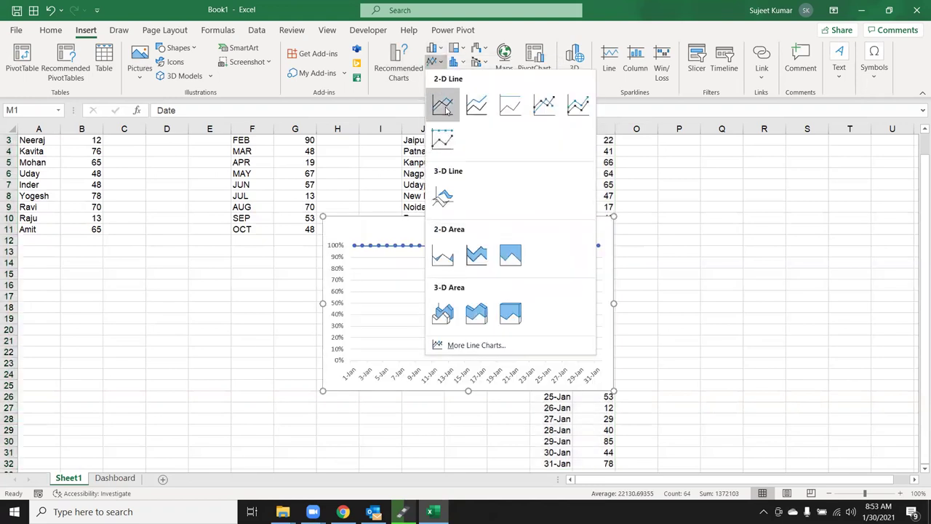
pyautogui.click(443, 105)
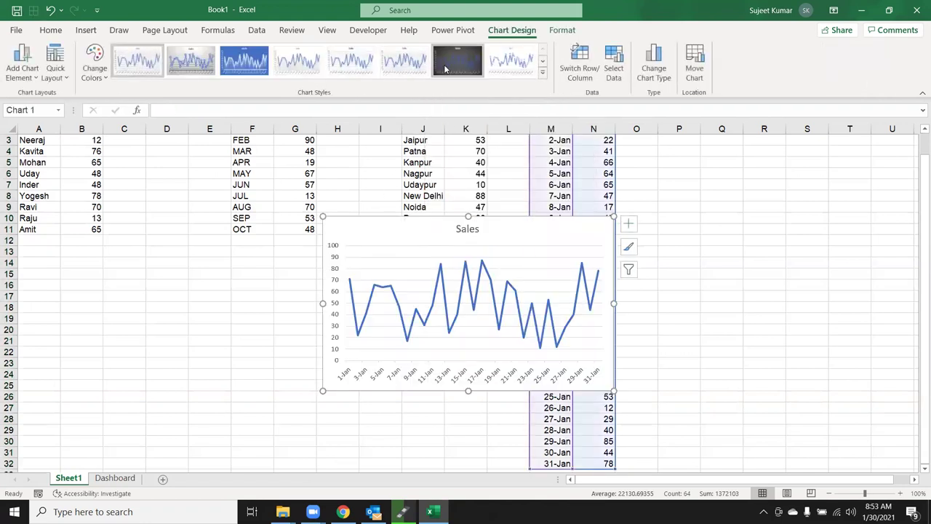
# Step: Apply the dark glowing-line chart style (Style 10) to the line chart
pyautogui.click(445, 69)
pyautogui.click(543, 72)
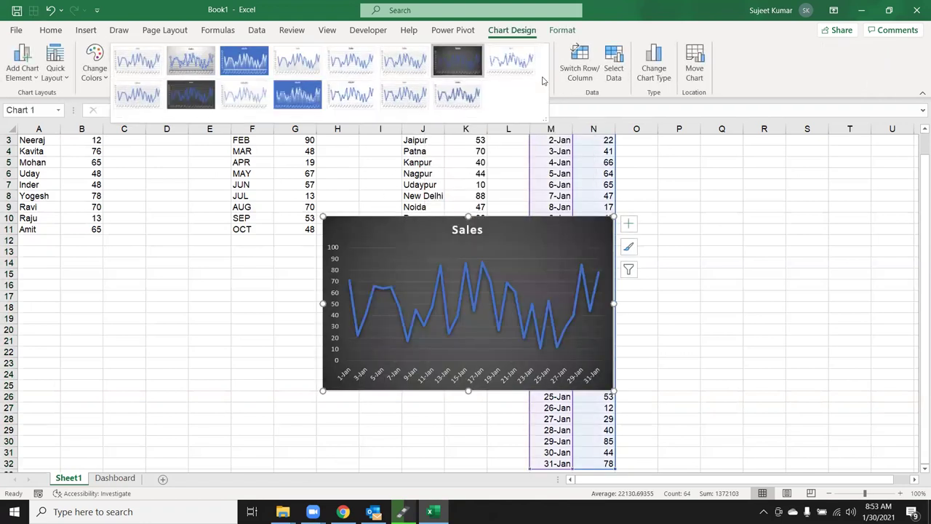
pyautogui.click(199, 105)
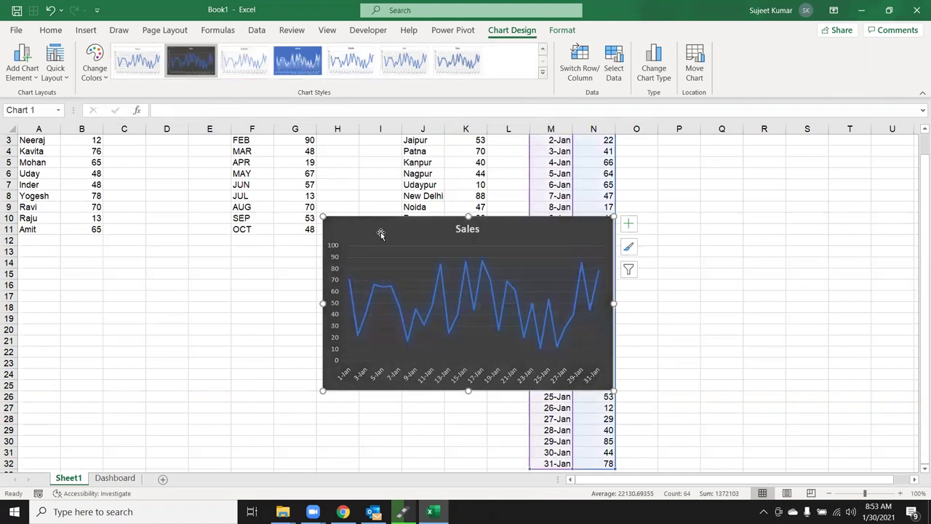
pyautogui.click(114, 478)
# Step: Paste the Sales line chart onto Dashboard and stretch it into a wide, short banner to column P
pyautogui.hotkey('ctrl', 'v')
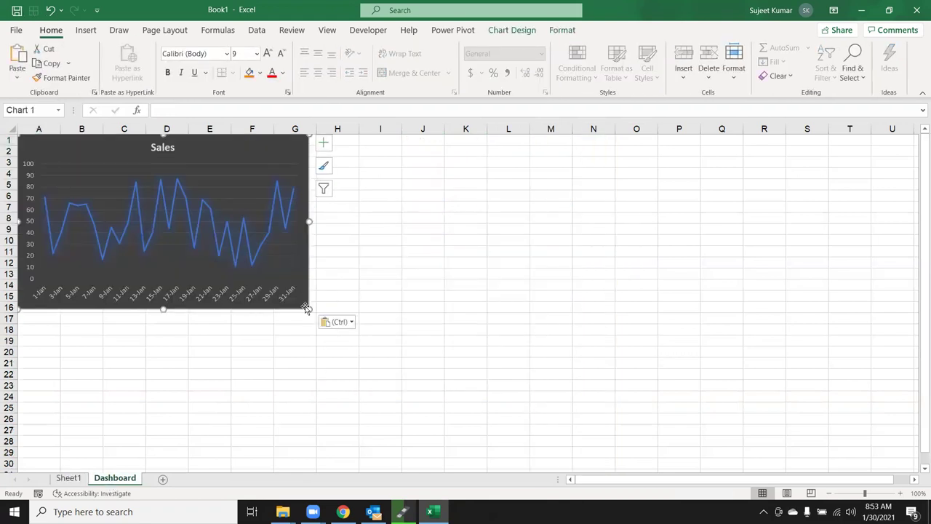
pyautogui.moveTo(310, 307); pyautogui.dragTo(570, 220)
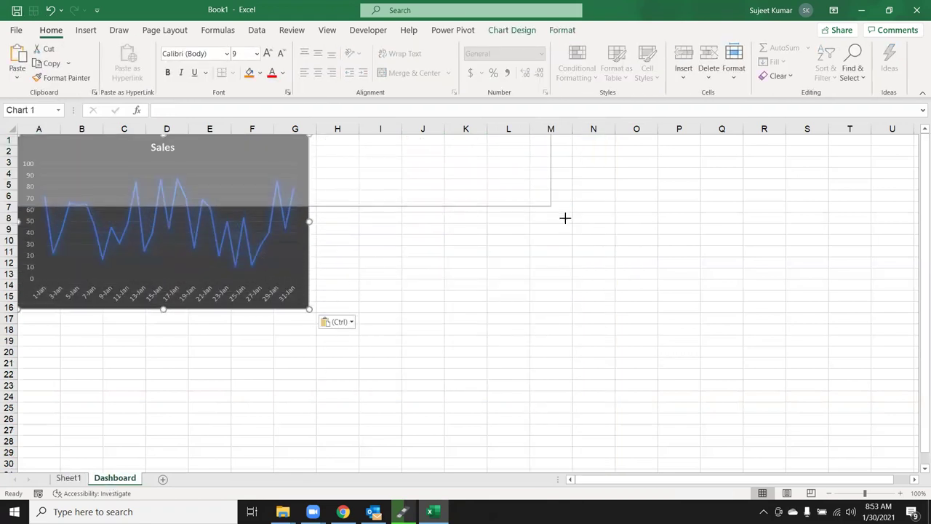
pyautogui.moveTo(575, 219)
pyautogui.mouseDown()
pyautogui.moveTo(700, 231)
pyautogui.moveTo(693, 228)
pyautogui.mouseUp()
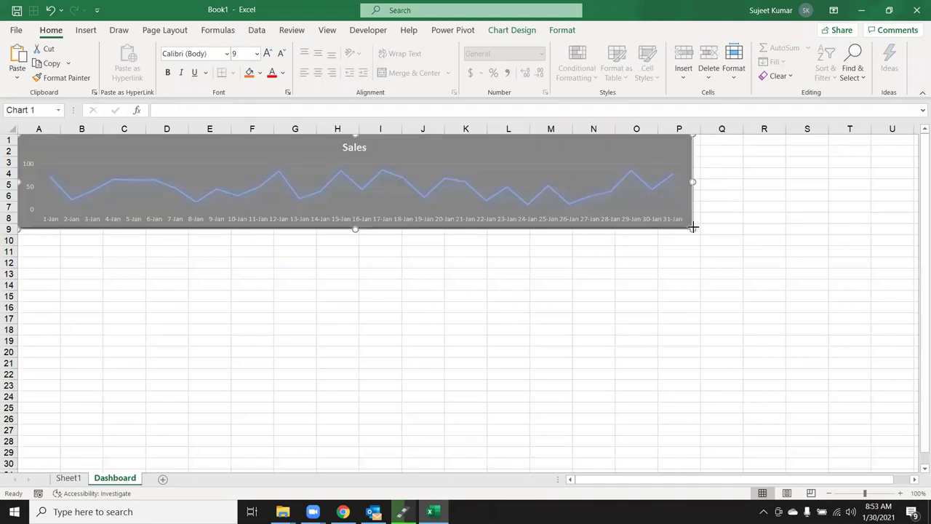
pyautogui.click(617, 254)
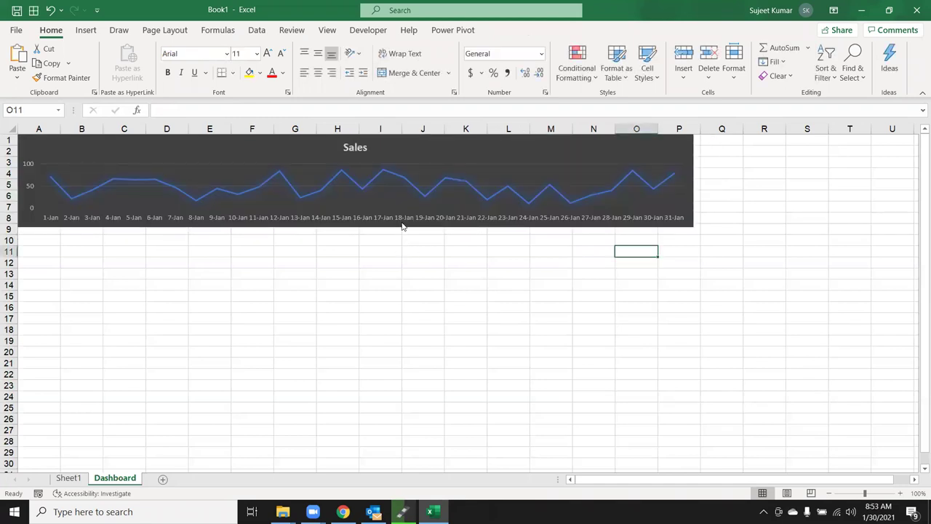
pyautogui.click(397, 180)
pyautogui.click(389, 175)
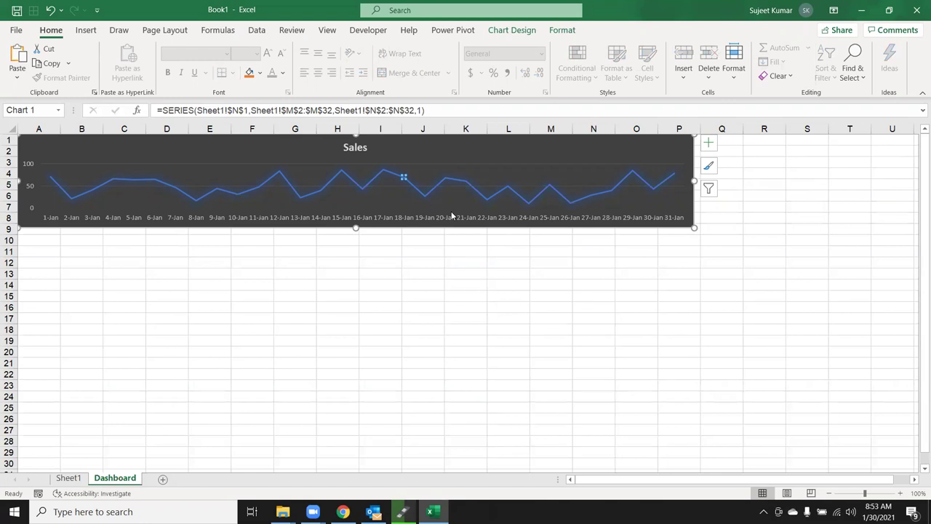
# Step: Open Format Data Series for the Sales line and review its Fill & Line, Effects and Series options
pyautogui.click(452, 272)
pyautogui.click(445, 188)
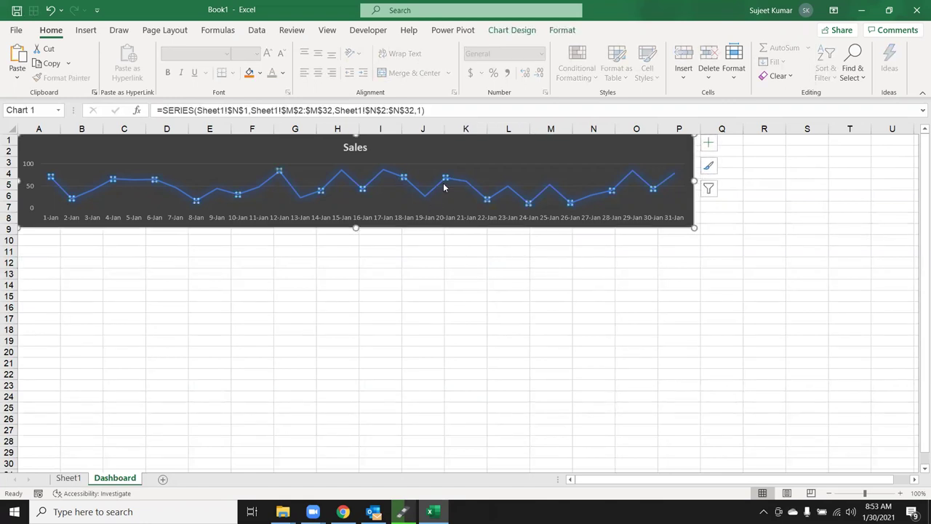
pyautogui.rightClick(444, 188)
pyautogui.click(478, 320)
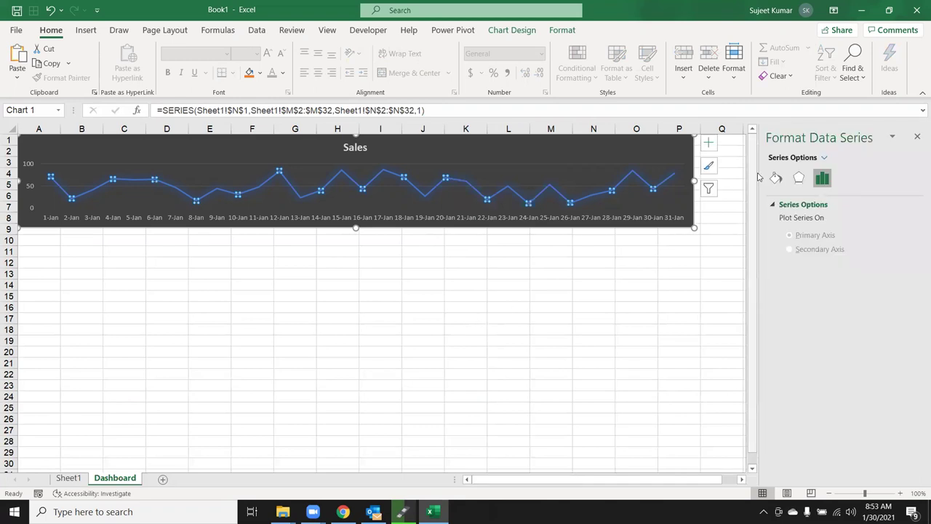
pyautogui.click(778, 178)
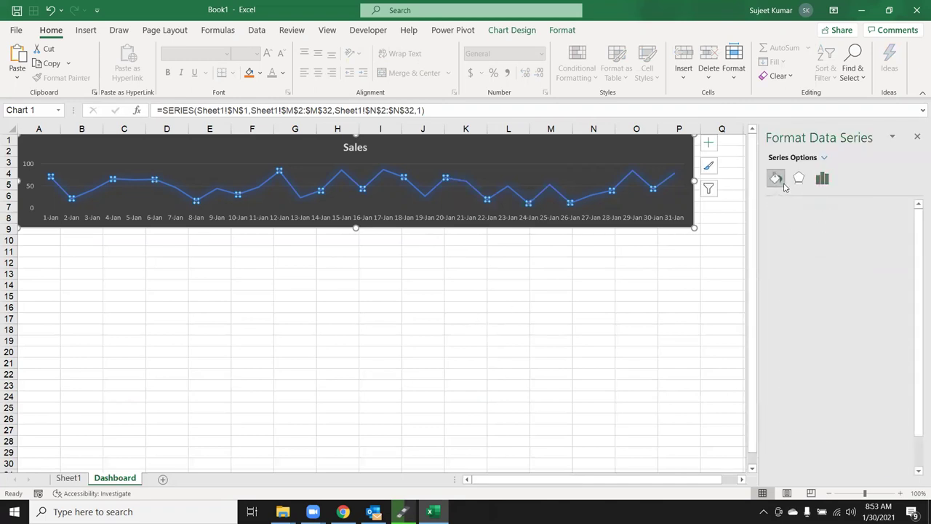
pyautogui.click(799, 178)
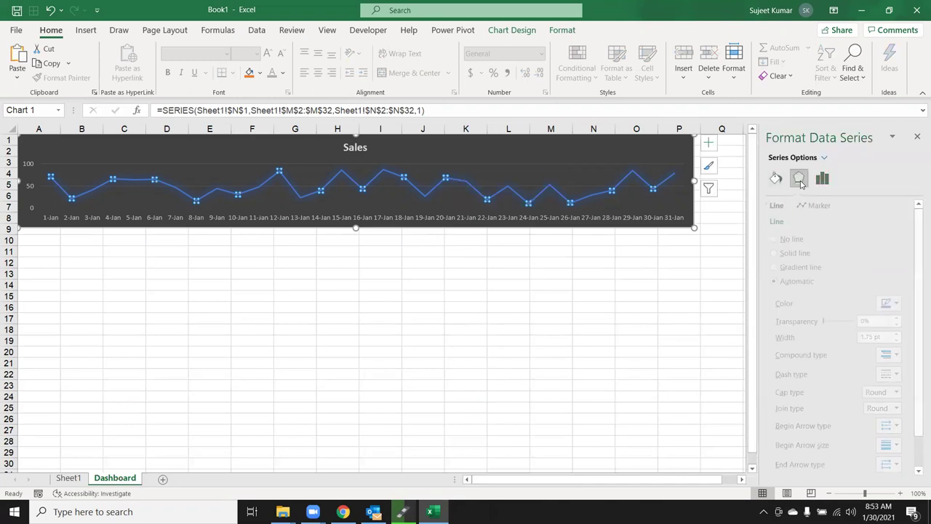
pyautogui.click(822, 179)
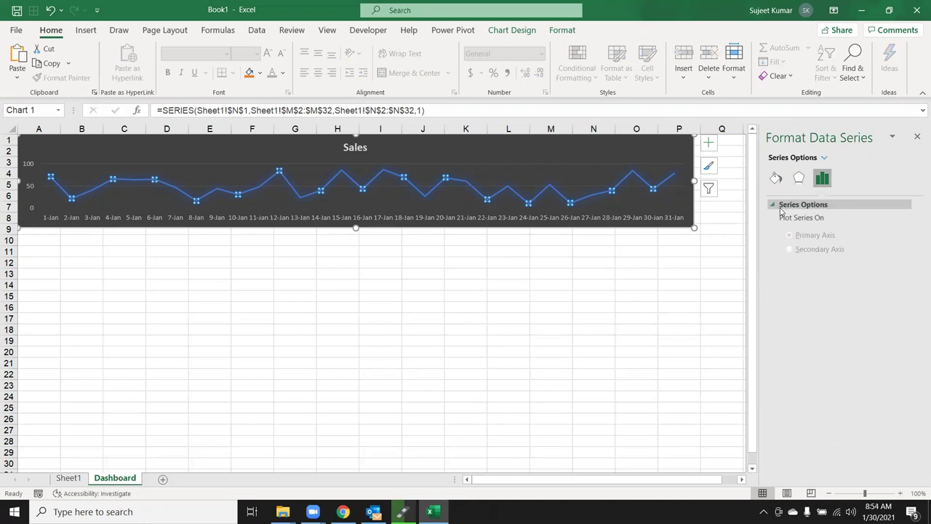
pyautogui.click(799, 178)
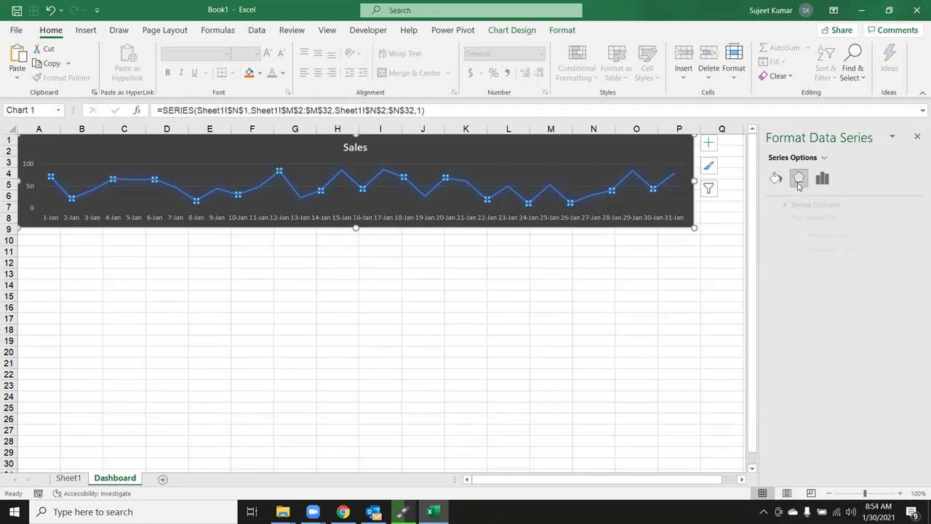
pyautogui.click(776, 180)
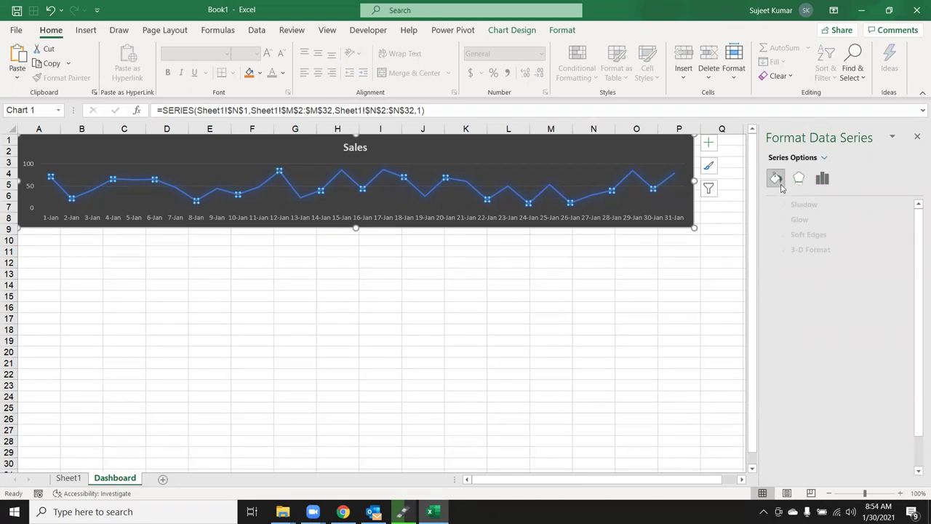
# Step: Keep the Round join type and tick Smoothed line for the Sales series
pyautogui.click(774, 221)
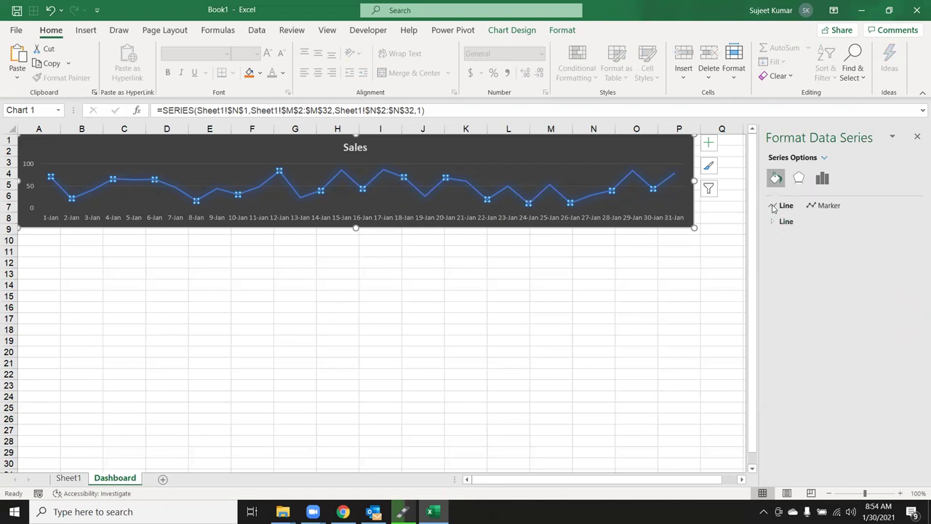
pyautogui.click(782, 222)
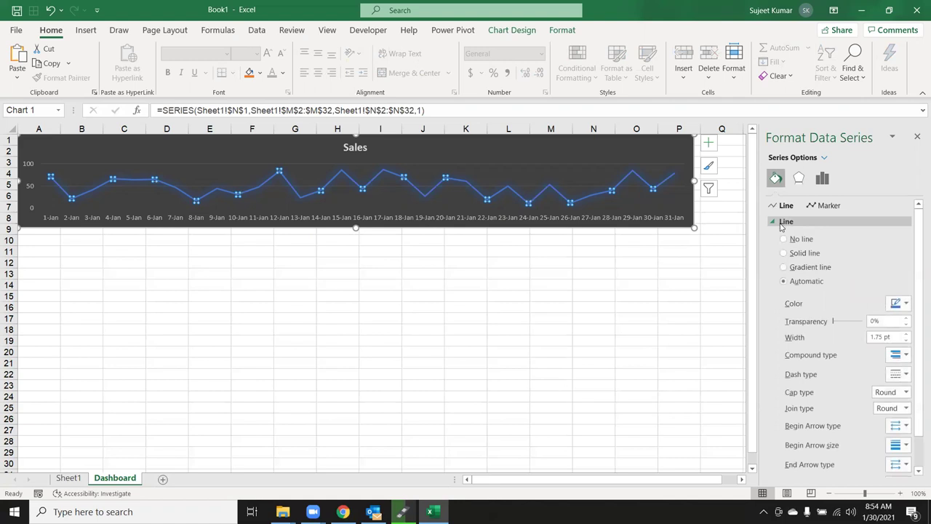
pyautogui.scroll(-1, 811, 270)
pyautogui.scroll(-1, 783, 262)
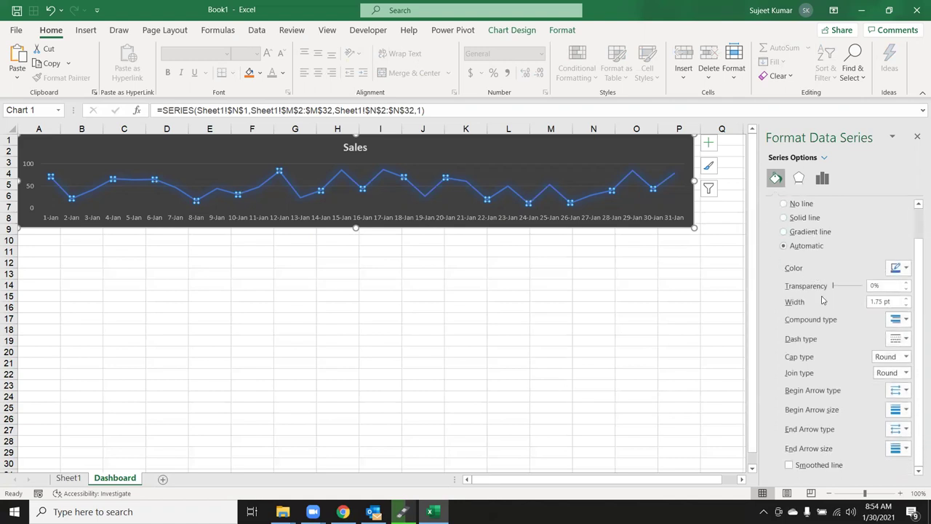
pyautogui.click(906, 373)
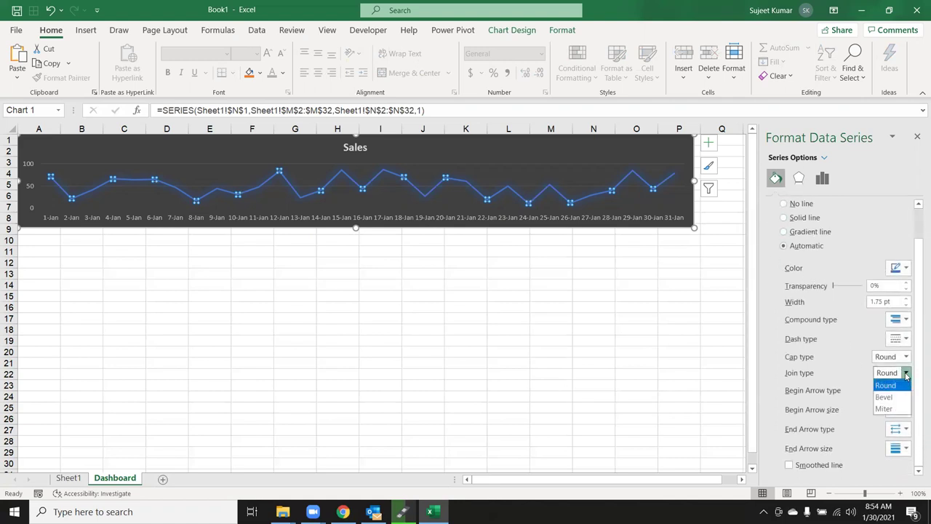
pyautogui.click(898, 385)
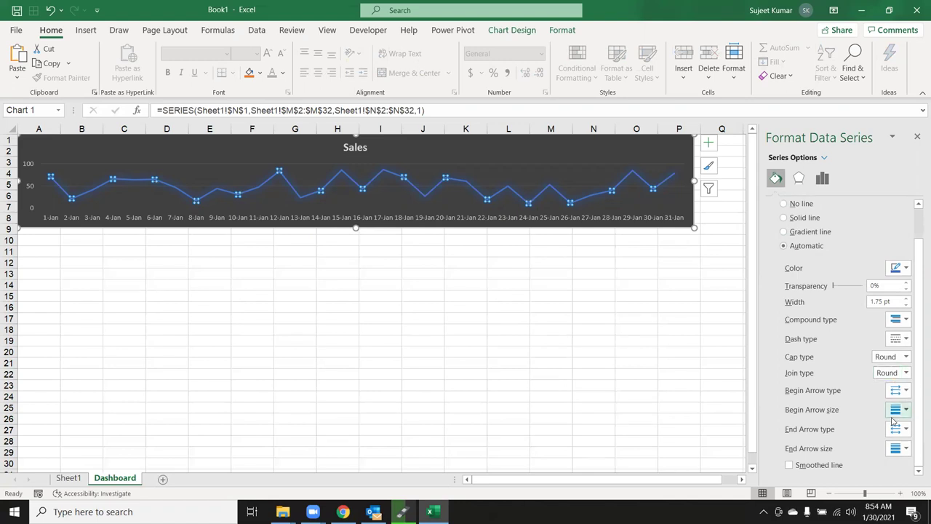
pyautogui.click(827, 467)
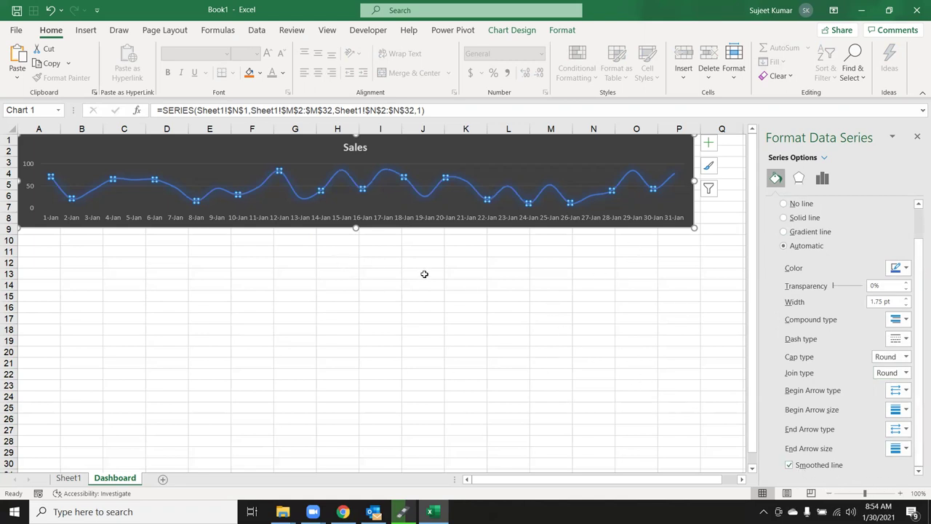
pyautogui.click(395, 275)
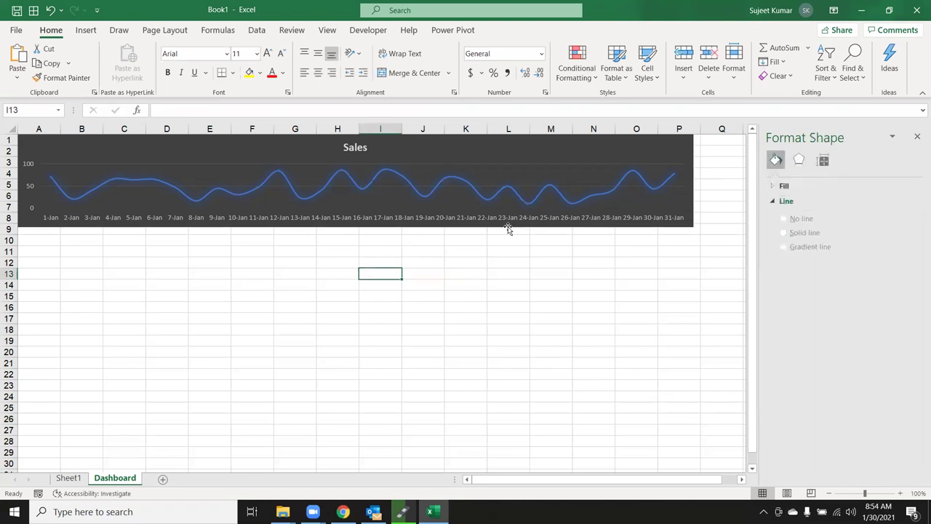
# Step: Insert a clustered bar chart of the Name and Sales data A1:B11 on Sheet1
pyautogui.click(918, 138)
pyautogui.click(79, 477)
pyautogui.click(57, 344)
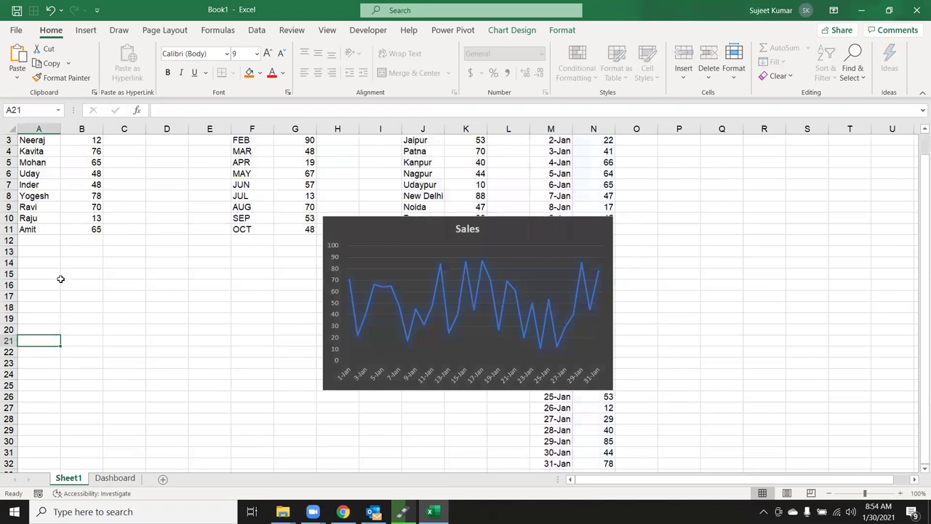
pyautogui.scroll(1, 37, 185)
pyautogui.moveTo(36, 140); pyautogui.dragTo(86, 247)
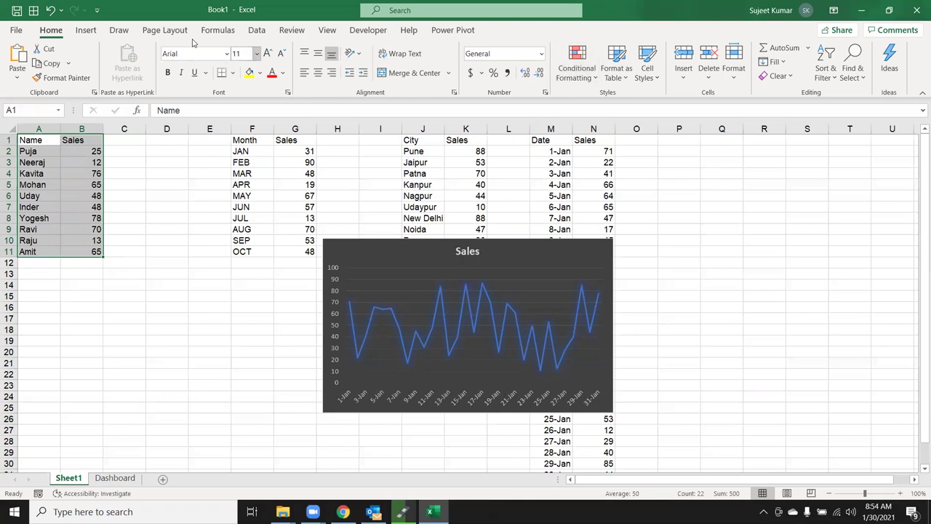
pyautogui.click(86, 30)
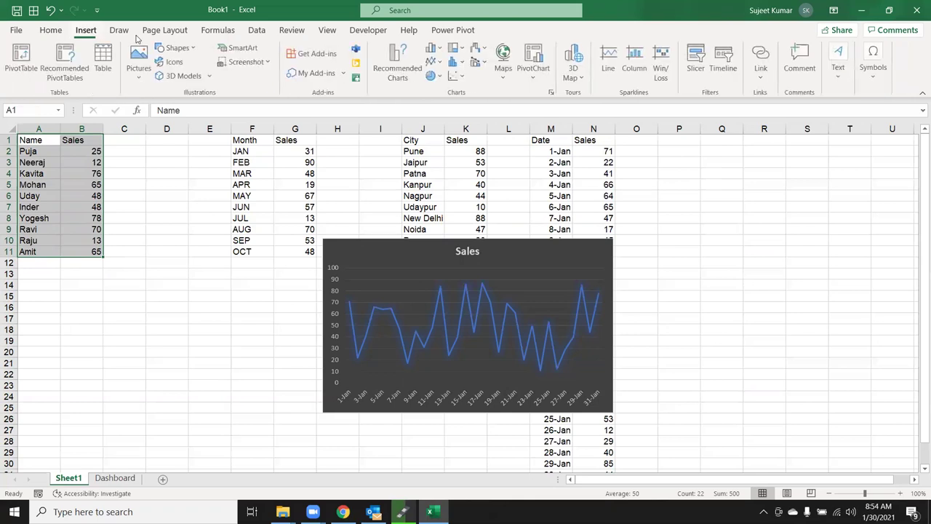
pyautogui.click(434, 48)
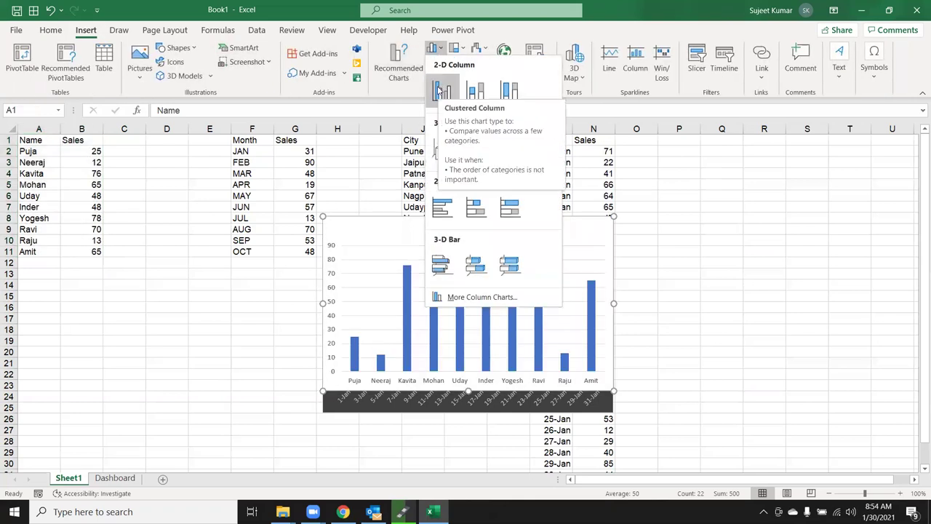
pyautogui.click(442, 208)
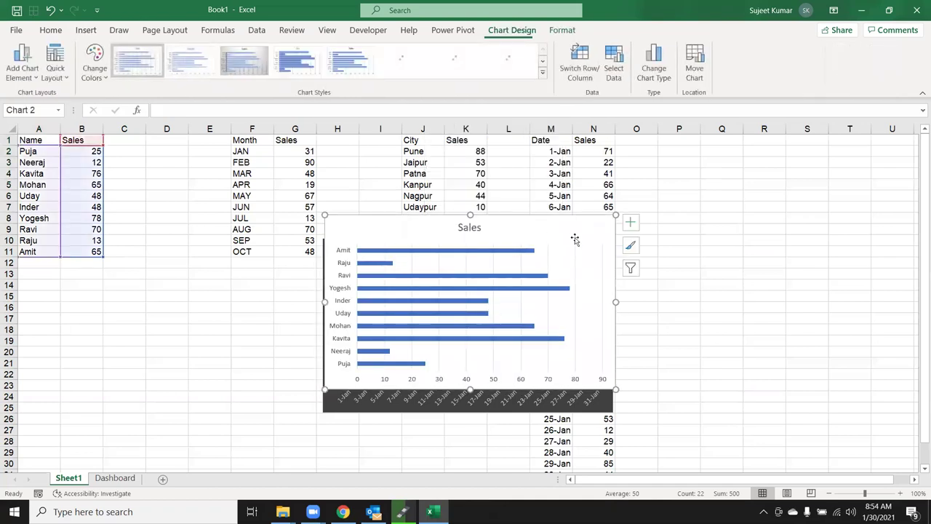
# Step: Move the bar chart onto the Dashboard sheet at cell A10
pyautogui.hotkey('ctrl', 'z')
pyautogui.click(125, 477)
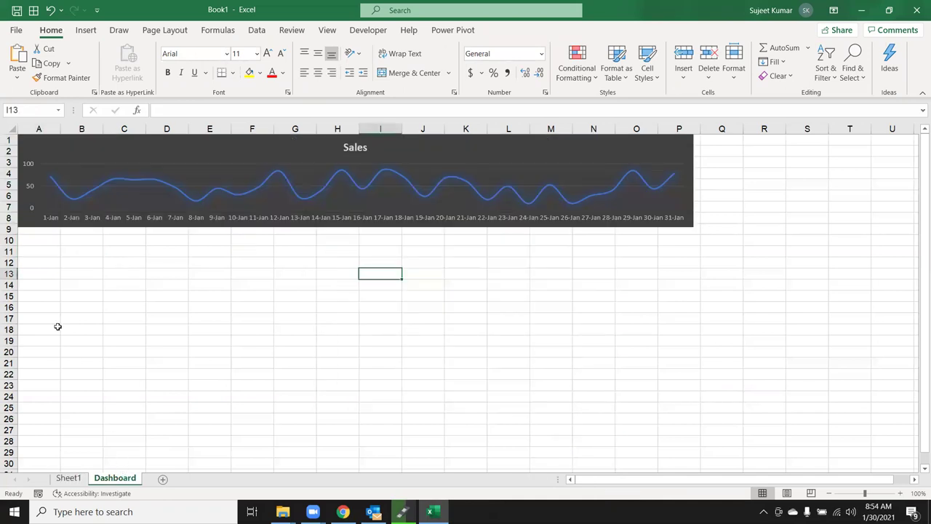
pyautogui.click(31, 241)
pyautogui.hotkey('ctrl', 'v')
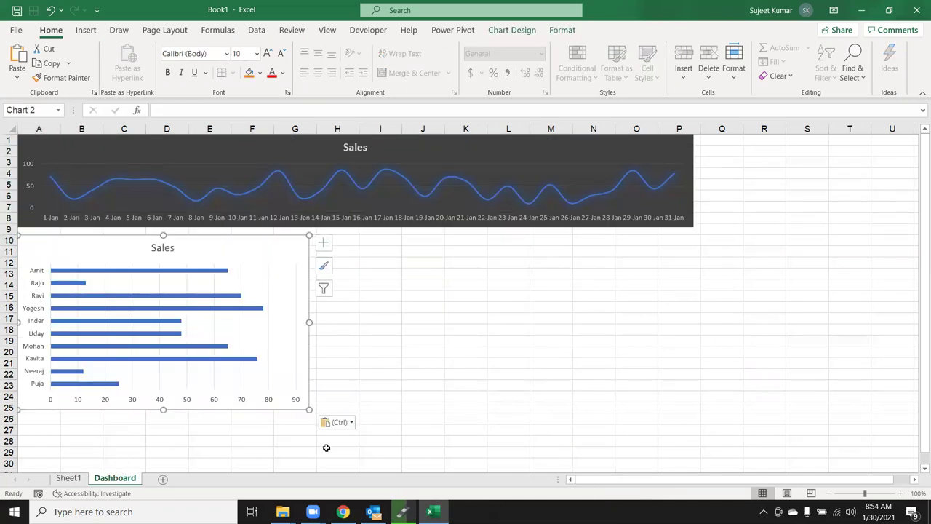
# Step: Remove the original Sales line chart from Sheet1
pyautogui.click(67, 479)
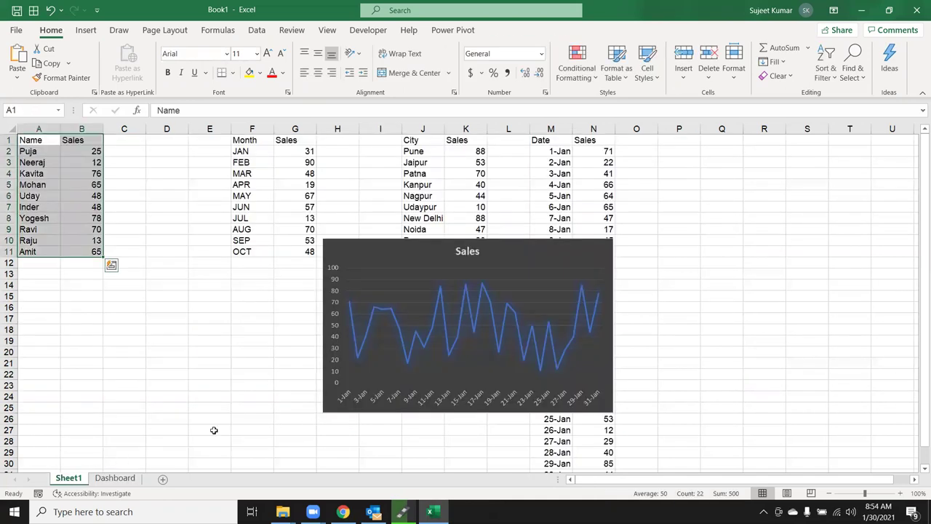
pyautogui.click(324, 411)
pyautogui.hotkey('ctrl', 'x')
# Step: Shrink the bar chart slightly and nudge it up under the line chart
pyautogui.click(115, 478)
pyautogui.click(322, 390)
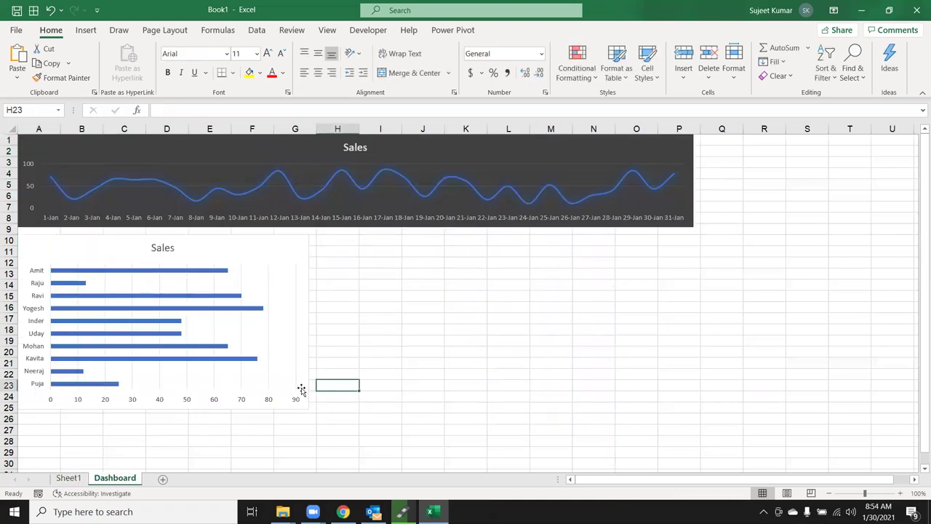
pyautogui.click(301, 391)
pyautogui.moveTo(309, 409); pyautogui.dragTo(298, 407)
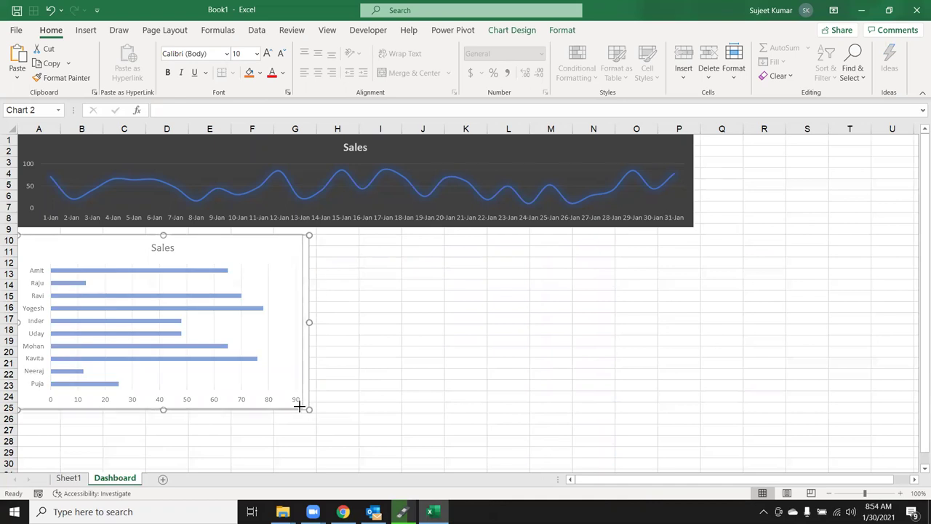
pyautogui.moveTo(223, 262); pyautogui.dragTo(225, 256)
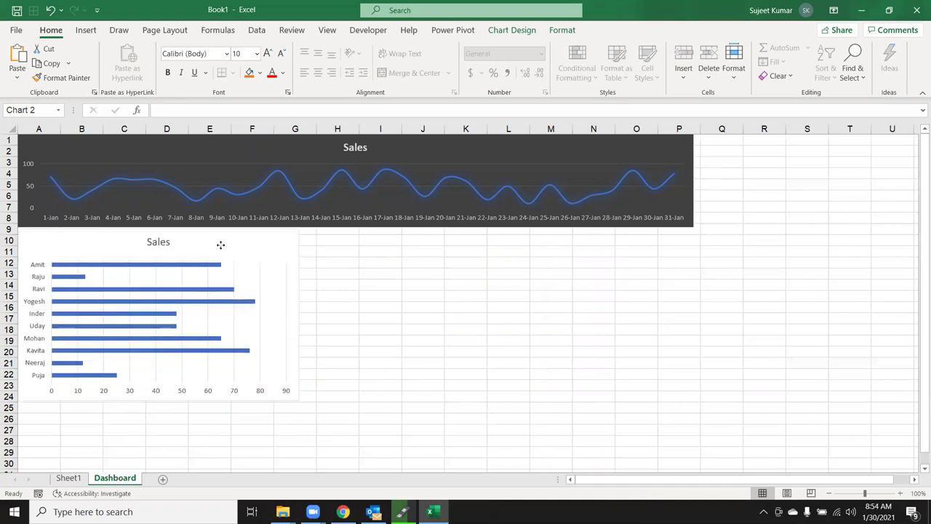
pyautogui.click(474, 325)
# Step: Insert a clustered column chart of the Month and Sales data F1:G11 on Sheet1
pyautogui.click(68, 478)
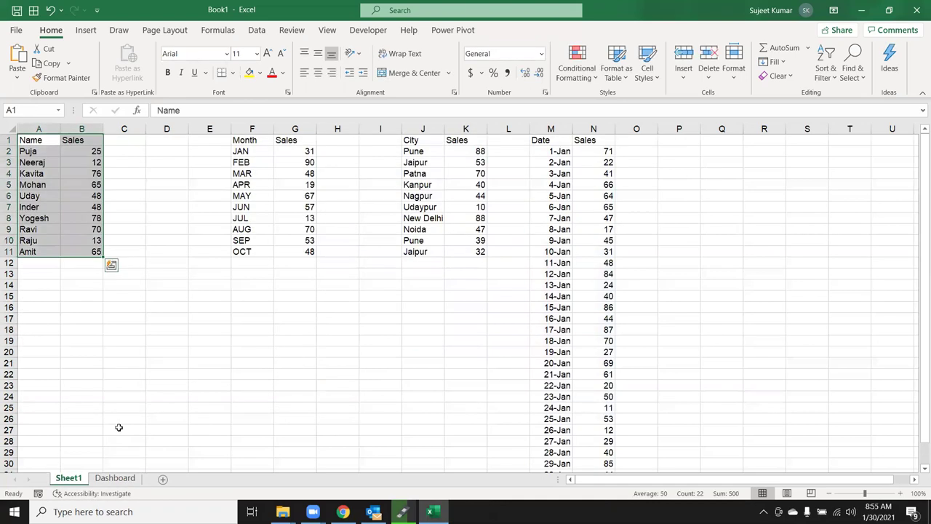
pyautogui.moveTo(244, 139); pyautogui.dragTo(305, 251)
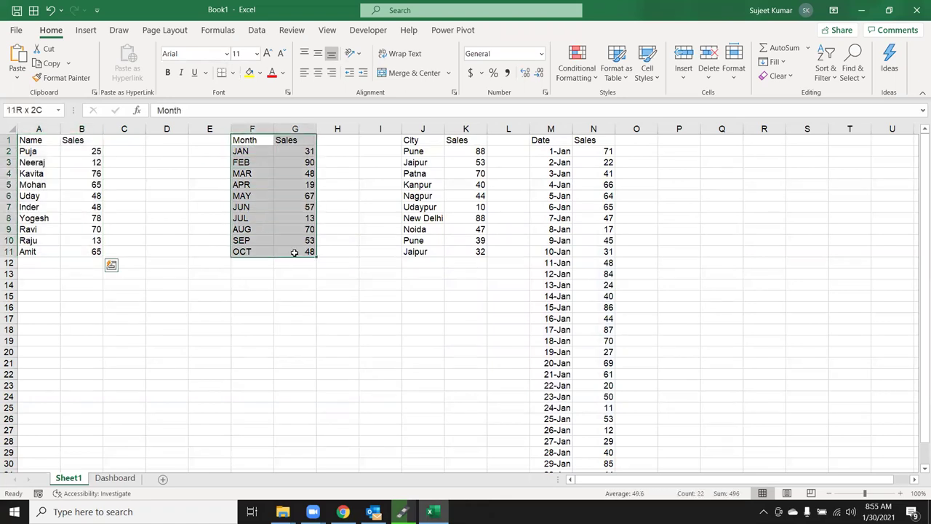
pyautogui.click(86, 29)
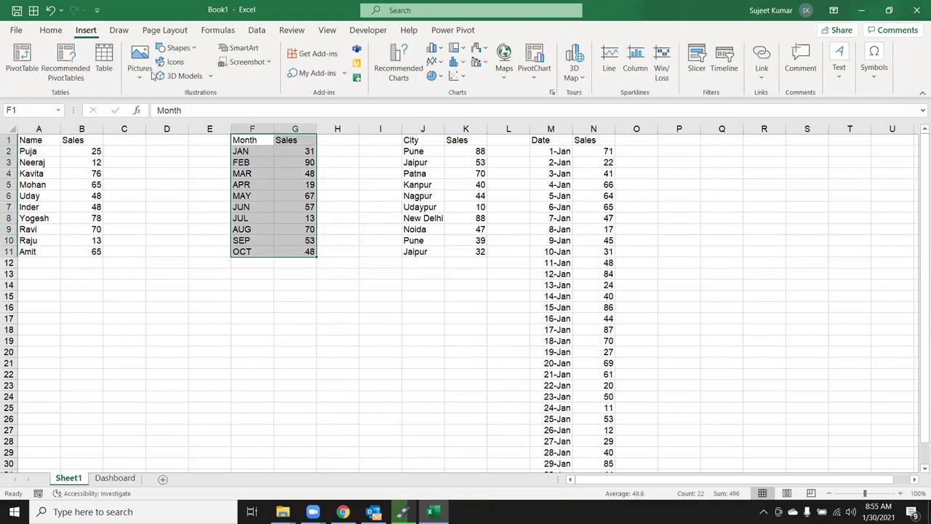
pyautogui.click(444, 49)
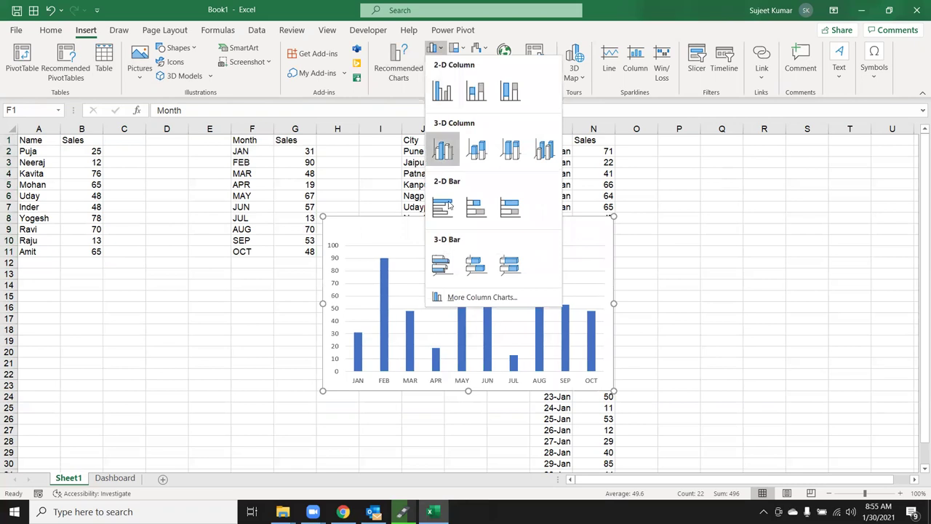
pyautogui.click(446, 93)
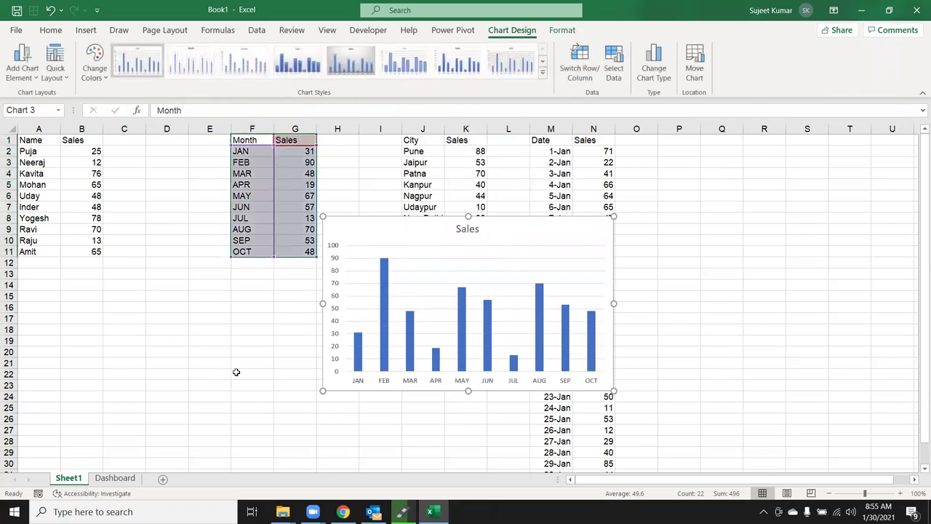
# Step: Move the column chart beside the bar chart on Dashboard, then select Sheet1's City/Sales table
pyautogui.hotkey('ctrl', 'x')
pyautogui.click(115, 478)
pyautogui.hotkey('ctrl', 'v')
pyautogui.moveTo(489, 347); pyautogui.dragTo(343, 238)
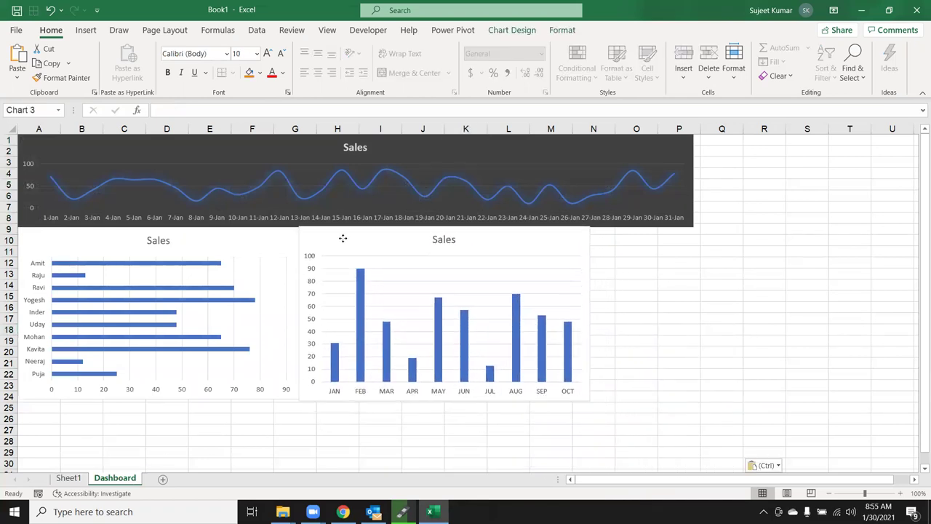
pyautogui.click(669, 282)
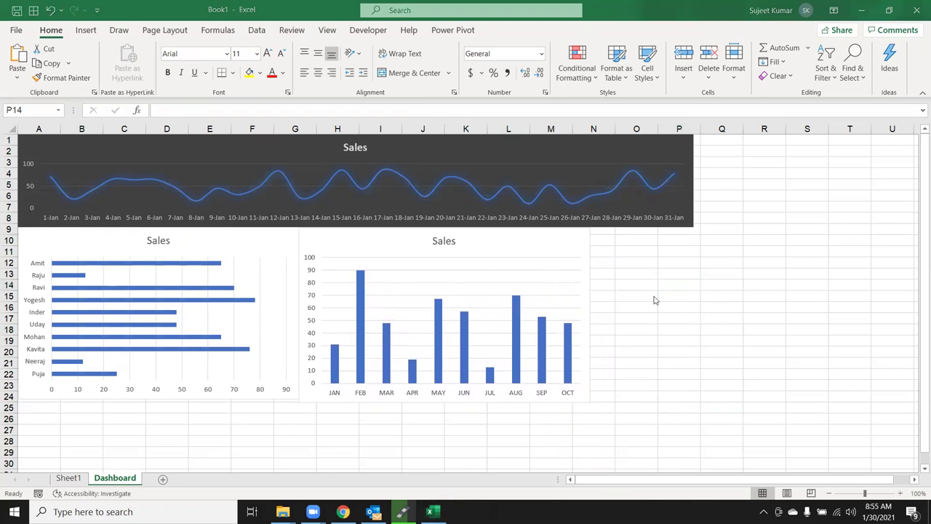
pyautogui.click(76, 480)
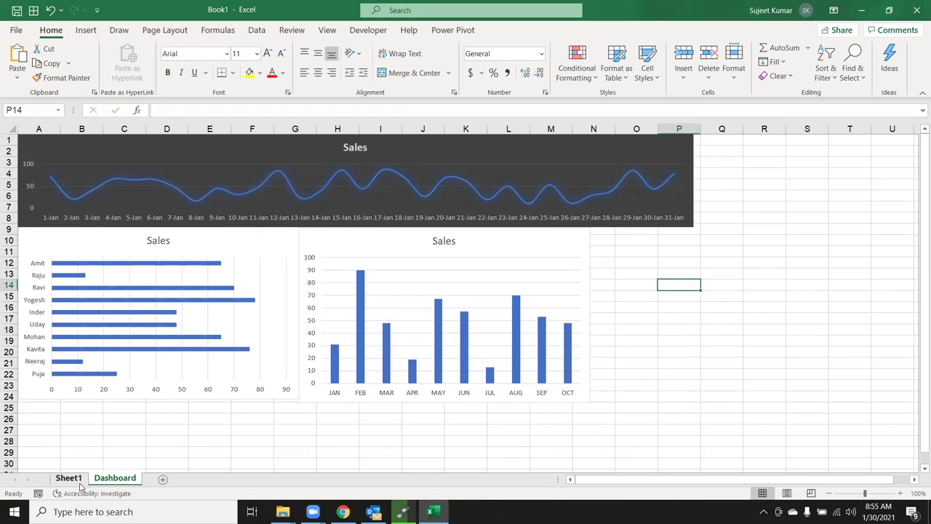
pyautogui.moveTo(421, 140); pyautogui.dragTo(474, 251)
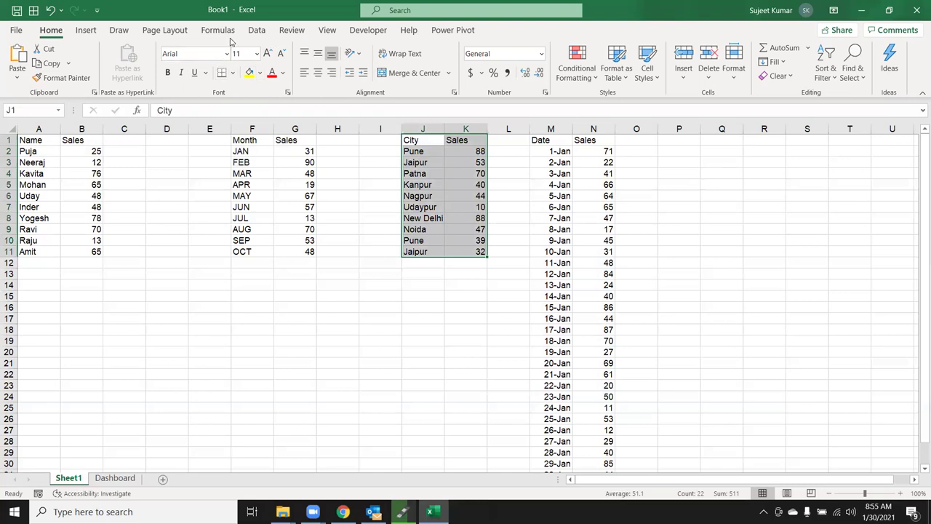
# Step: Insert a Treemap hierarchy chart of the city sales
pyautogui.click(86, 29)
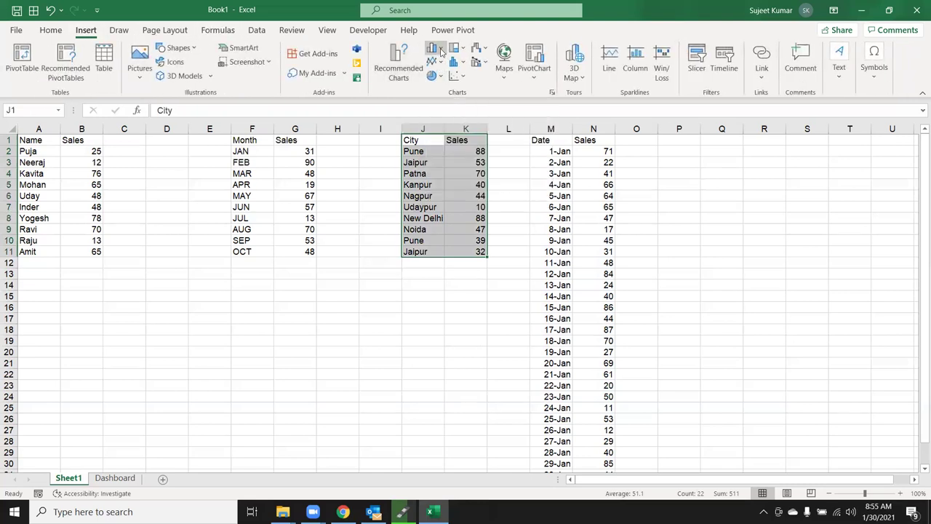
pyautogui.click(441, 49)
pyautogui.click(441, 49)
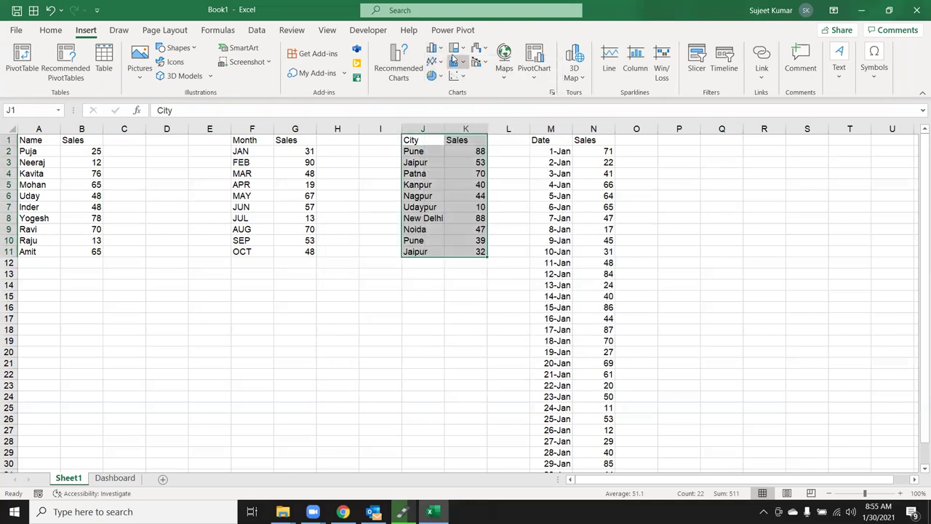
pyautogui.click(461, 53)
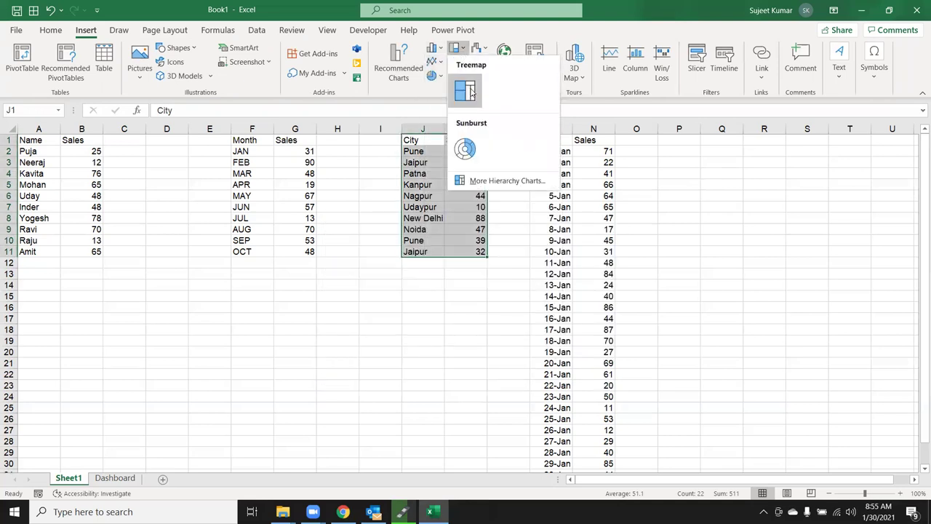
pyautogui.click(469, 86)
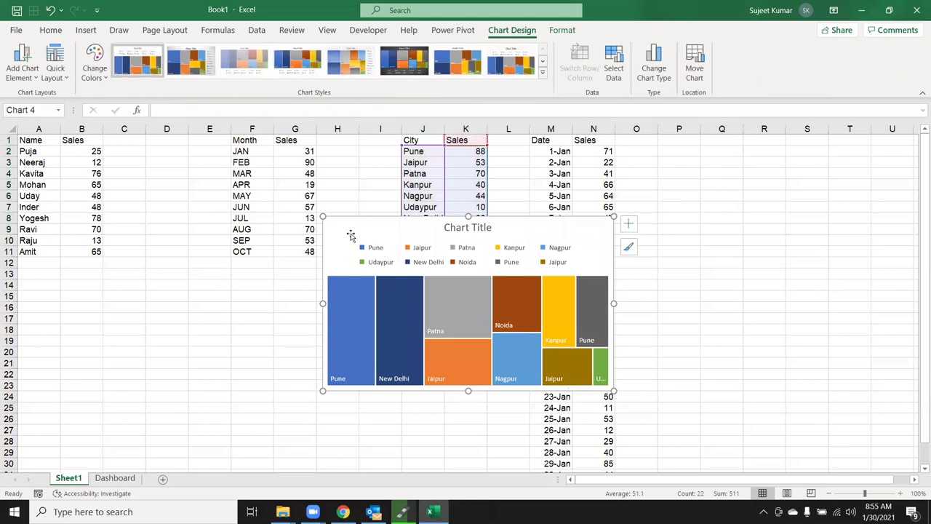
# Step: Move the treemap to the Dashboard at cell A25 and shift the column chart to columns J–P
pyautogui.hotkey('ctrl', 'z')
pyautogui.click(115, 478)
pyautogui.scroll(-2, 69, 442)
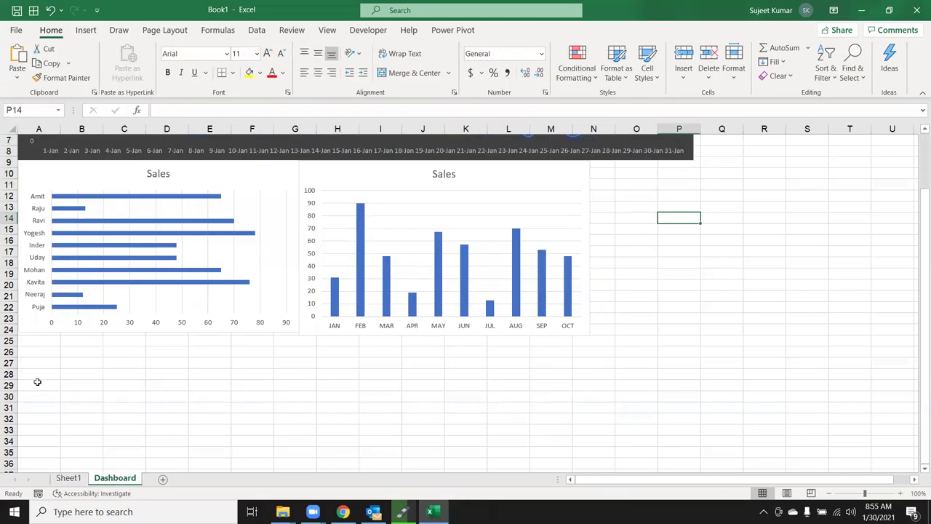
pyautogui.click(31, 342)
pyautogui.hotkey('ctrl', 'v')
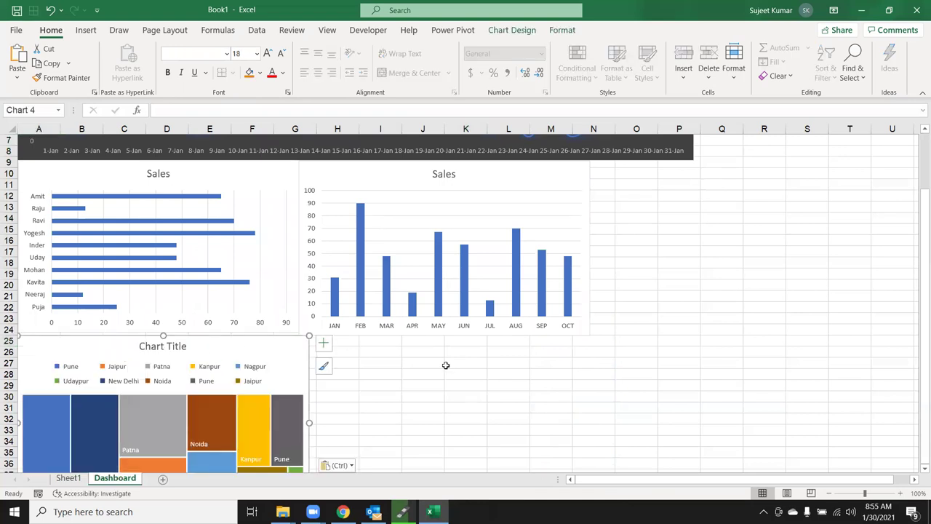
pyautogui.click(521, 386)
pyautogui.moveTo(539, 179); pyautogui.dragTo(643, 178)
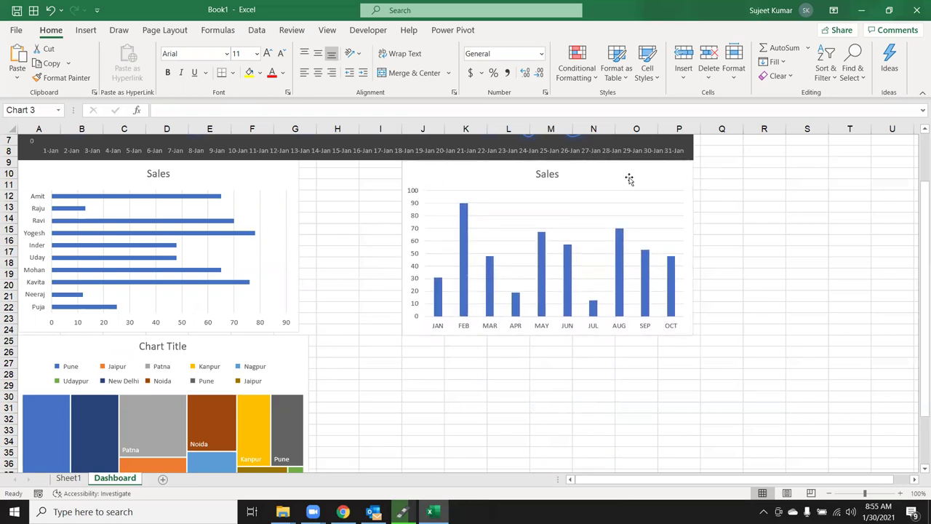
# Step: Stretch the treemap chart across the Dashboard to column P
pyautogui.click(283, 177)
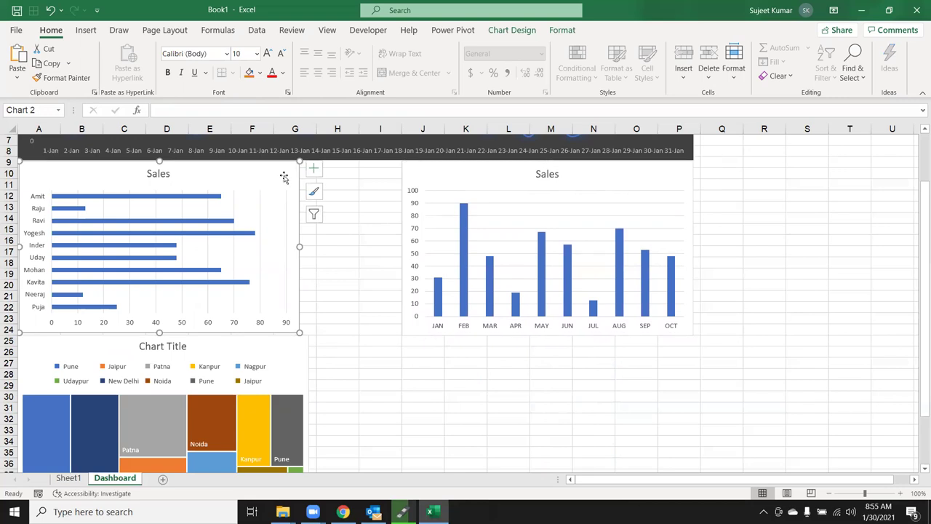
pyautogui.click(368, 282)
pyautogui.click(283, 347)
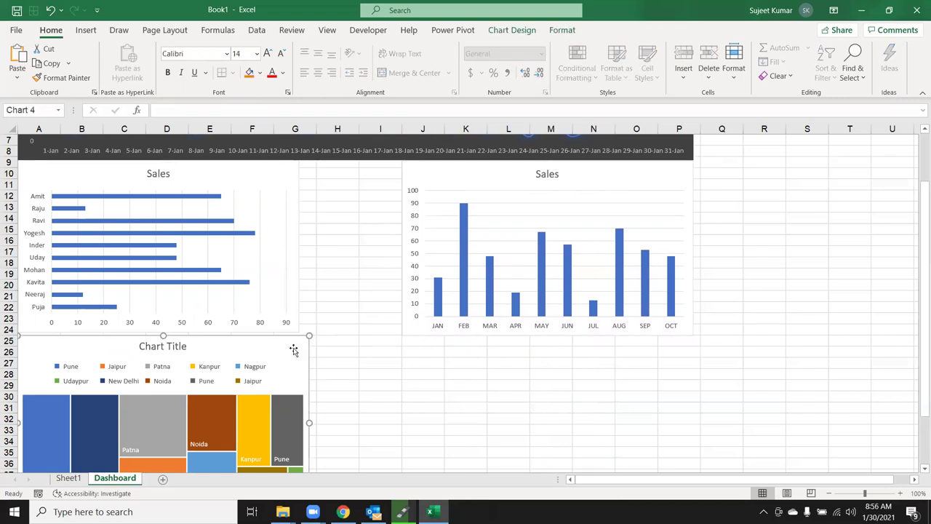
pyautogui.scroll(-2, 313, 417)
pyautogui.moveTo(310, 440); pyautogui.dragTo(697, 444)
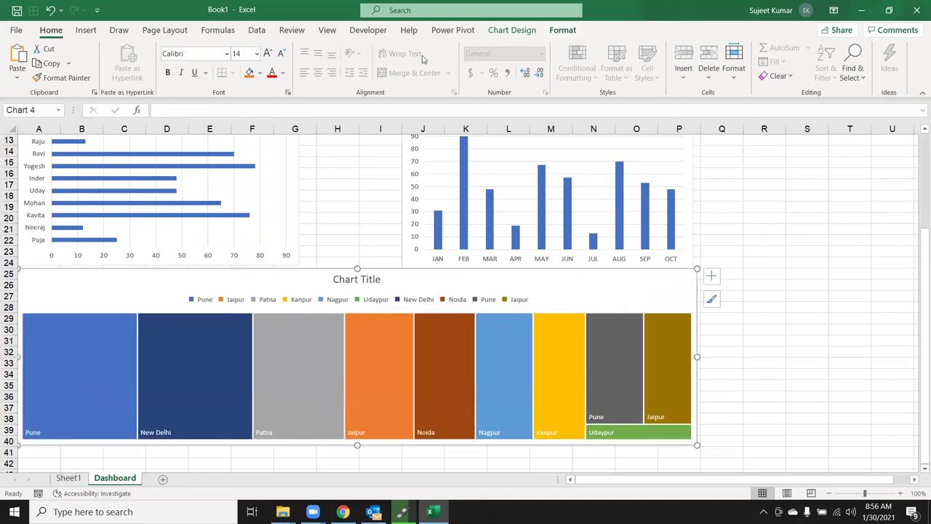
# Step: Apply the dark chart style from the Chart Styles gallery to the treemap
pyautogui.click(502, 34)
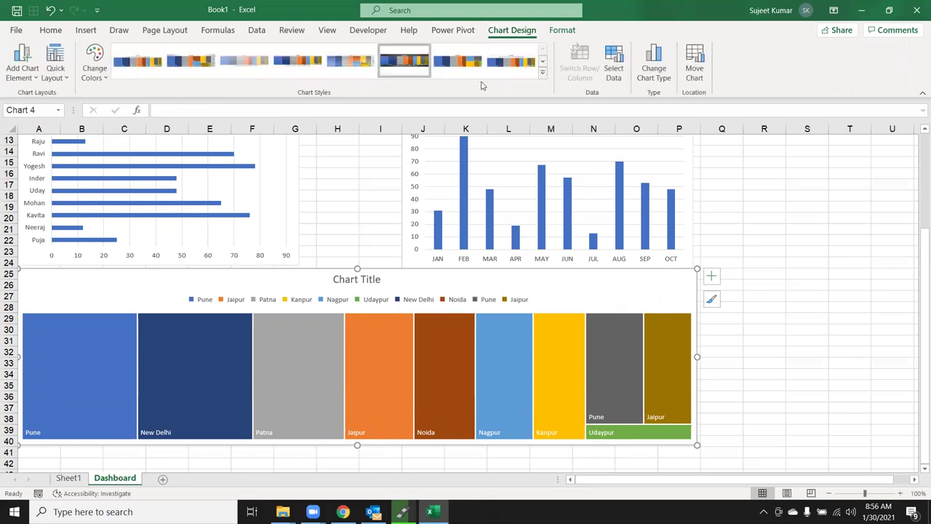
pyautogui.click(542, 72)
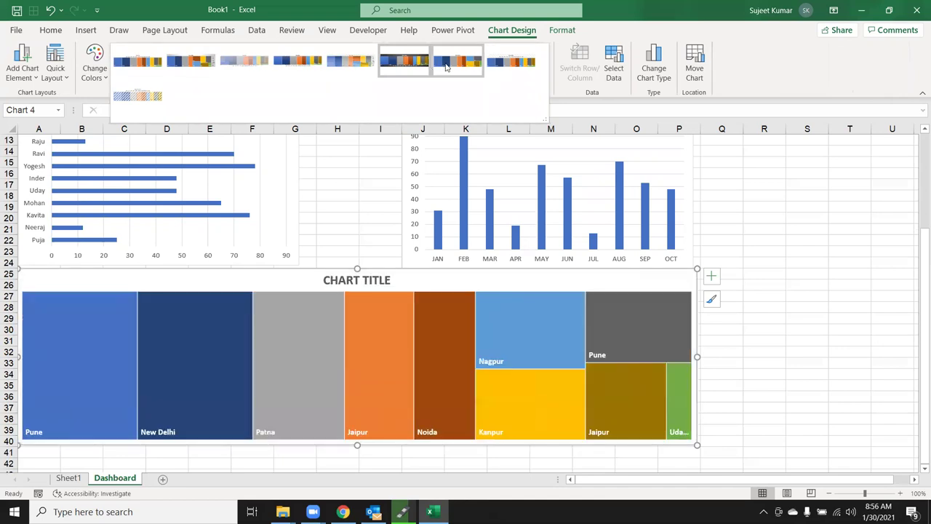
pyautogui.click(765, 292)
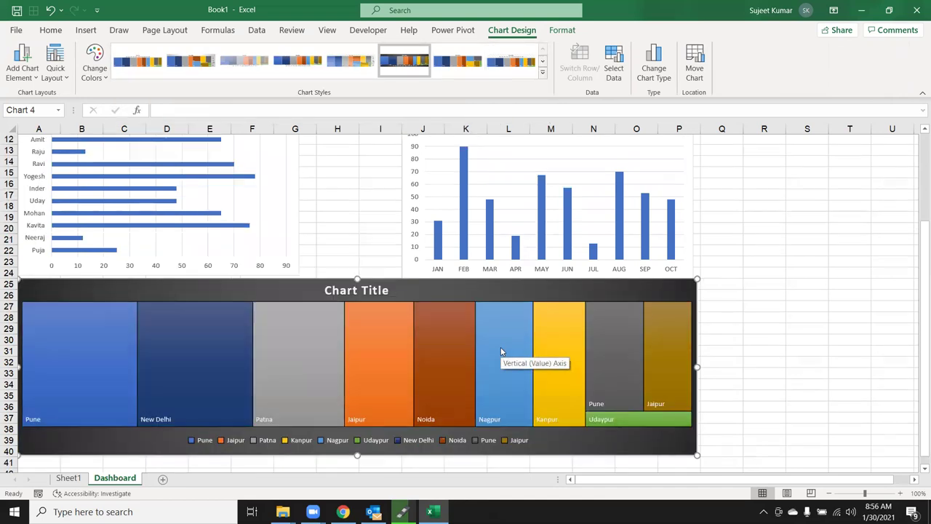
pyautogui.scroll(2, 502, 360)
pyautogui.click(722, 296)
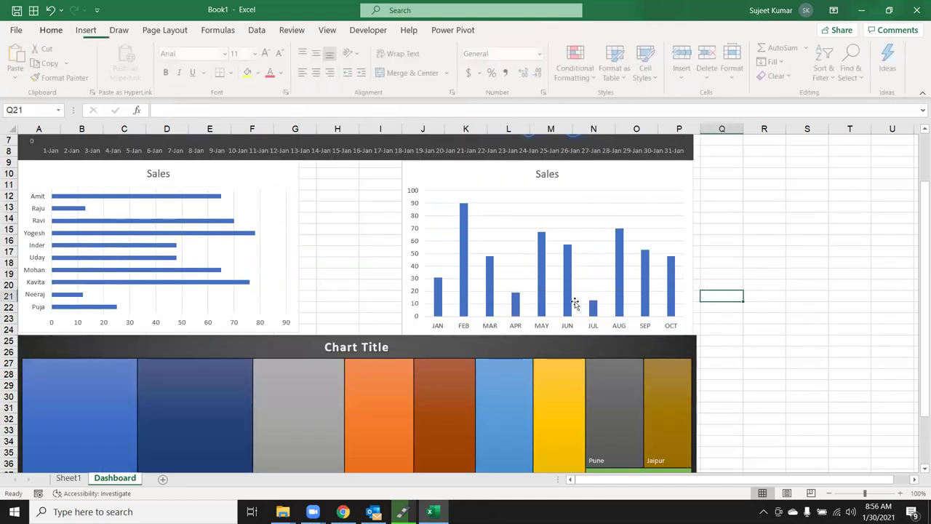
pyautogui.click(355, 190)
pyautogui.click(311, 171)
# Step: Widen the Sales column chart leftward so it meets the bar chart without a gap
pyautogui.scroll(2, 326, 176)
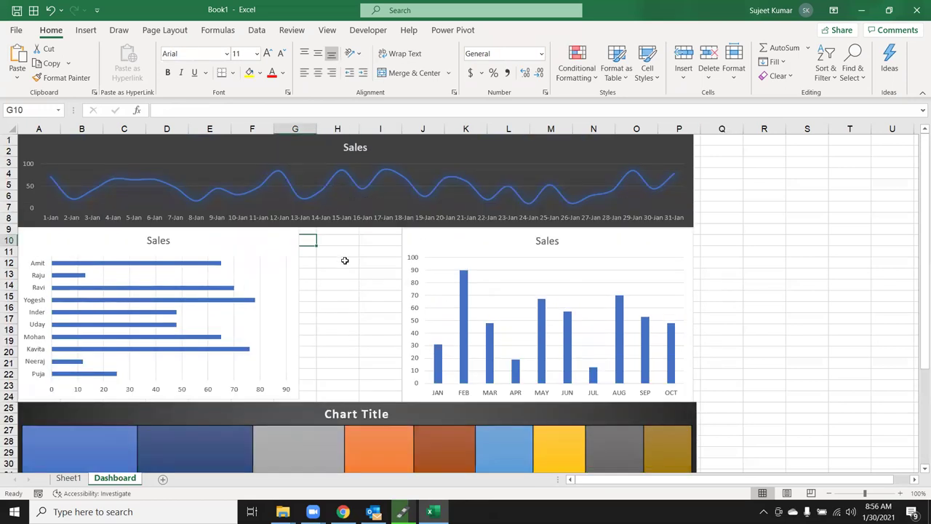
pyautogui.moveTo(333, 244); pyautogui.dragTo(363, 280)
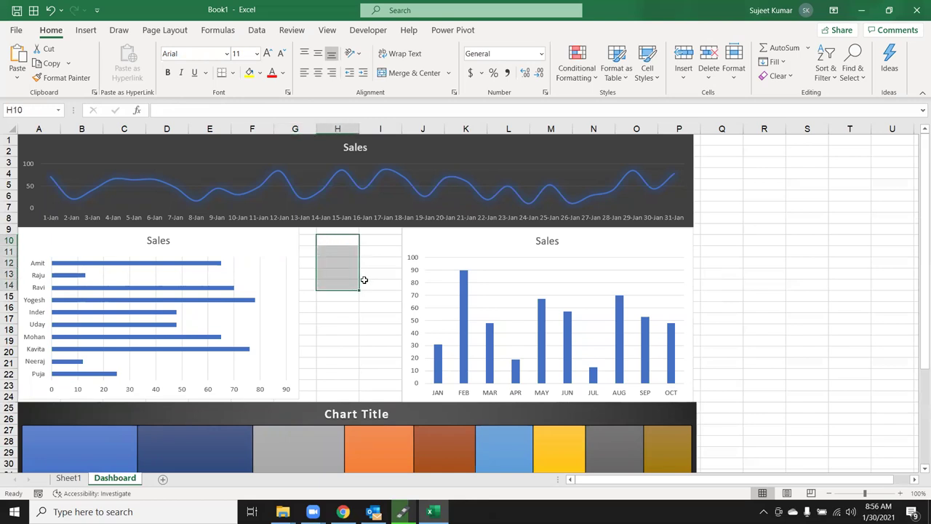
pyautogui.click(331, 254)
pyautogui.click(69, 478)
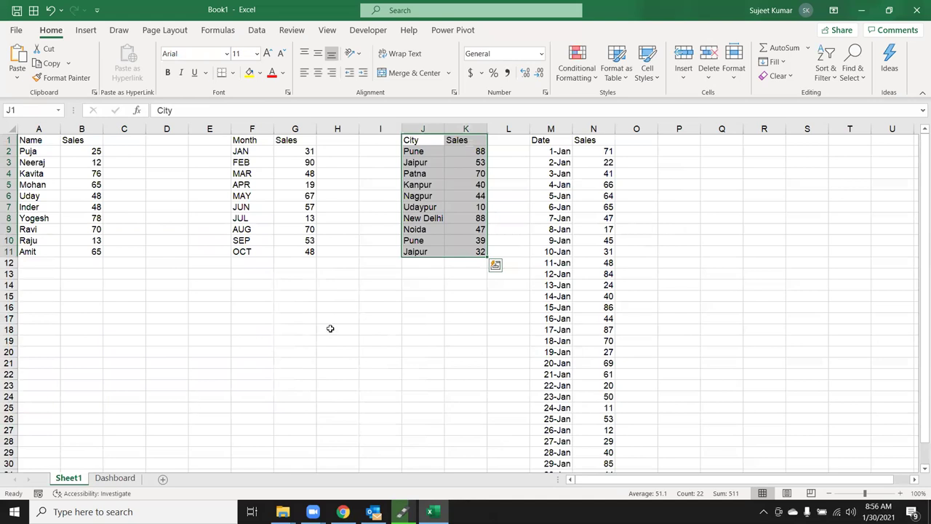
pyautogui.click(115, 478)
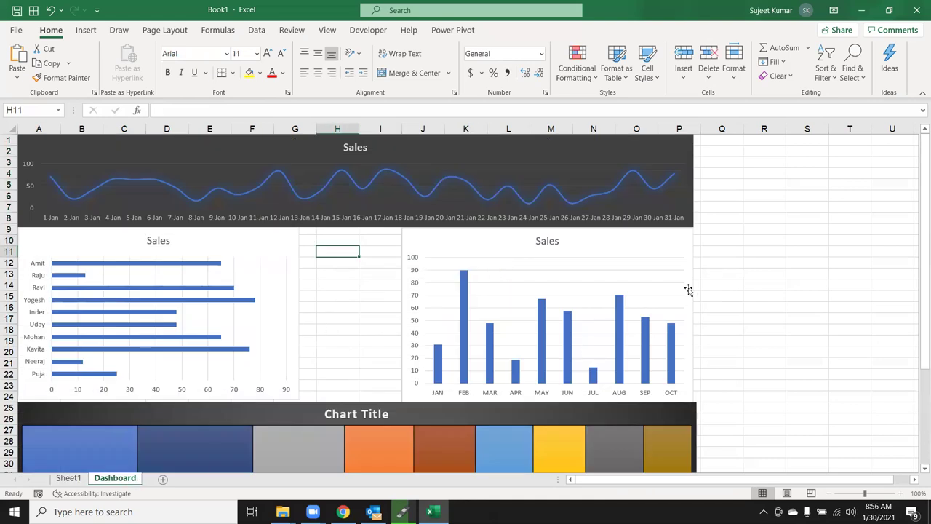
pyautogui.click(757, 262)
pyautogui.click(545, 160)
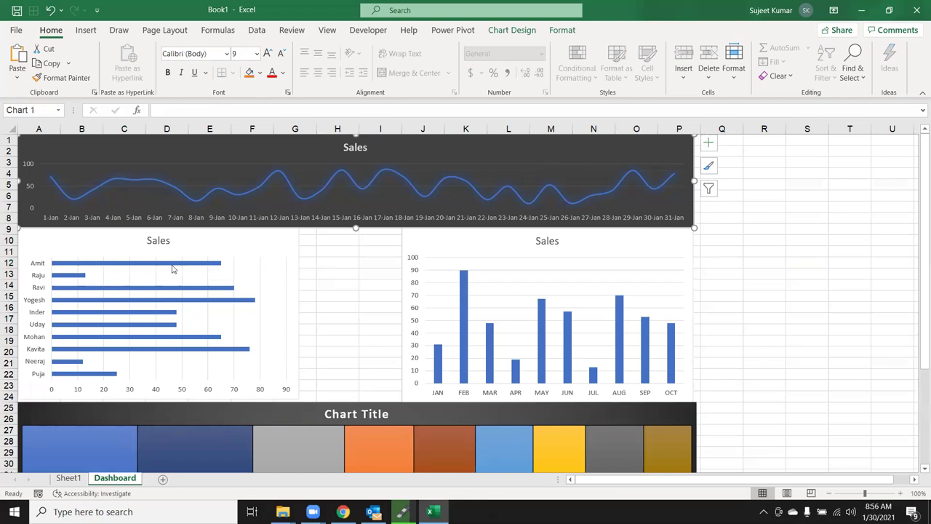
pyautogui.click(204, 233)
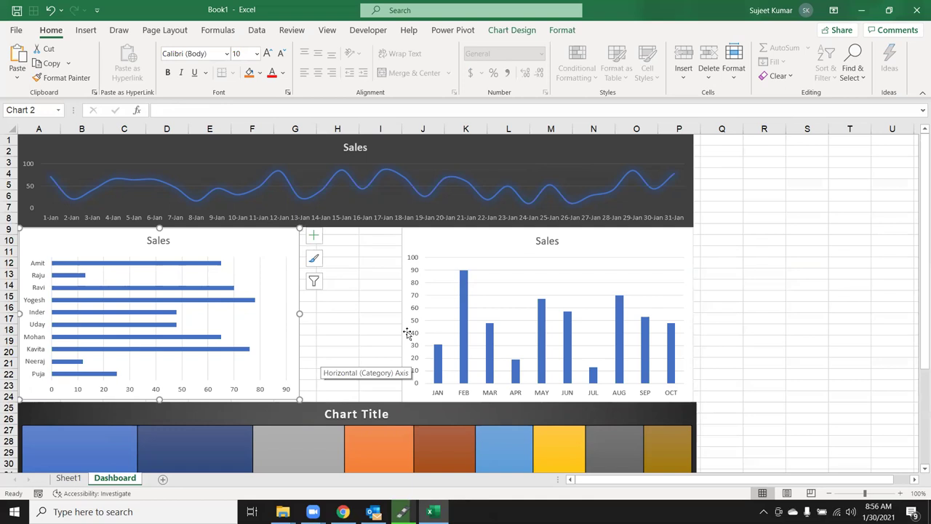
pyautogui.click(414, 241)
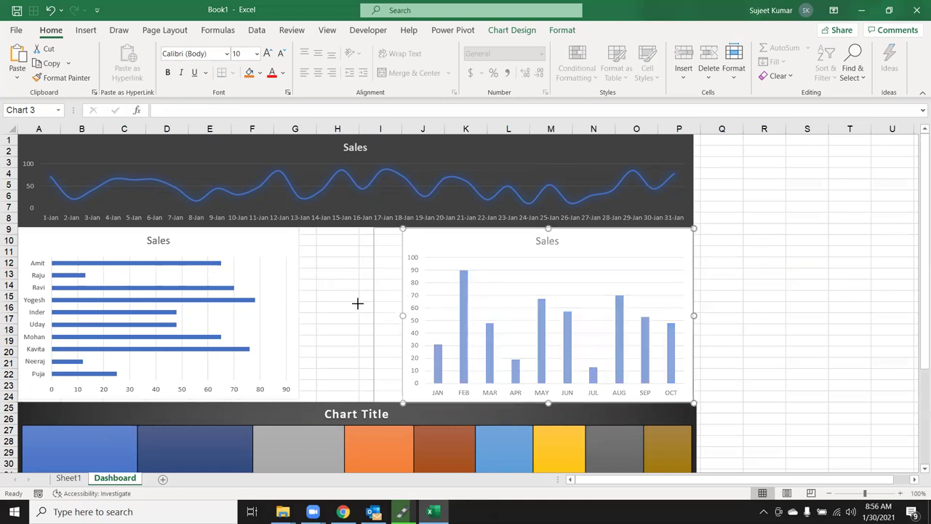
pyautogui.moveTo(403, 315); pyautogui.dragTo(345, 316)
pyautogui.click(283, 258)
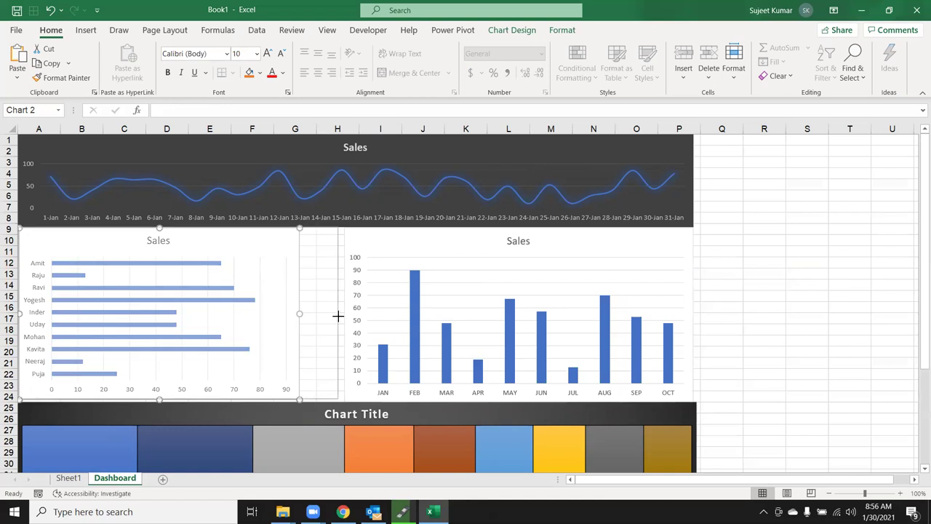
pyautogui.click(836, 290)
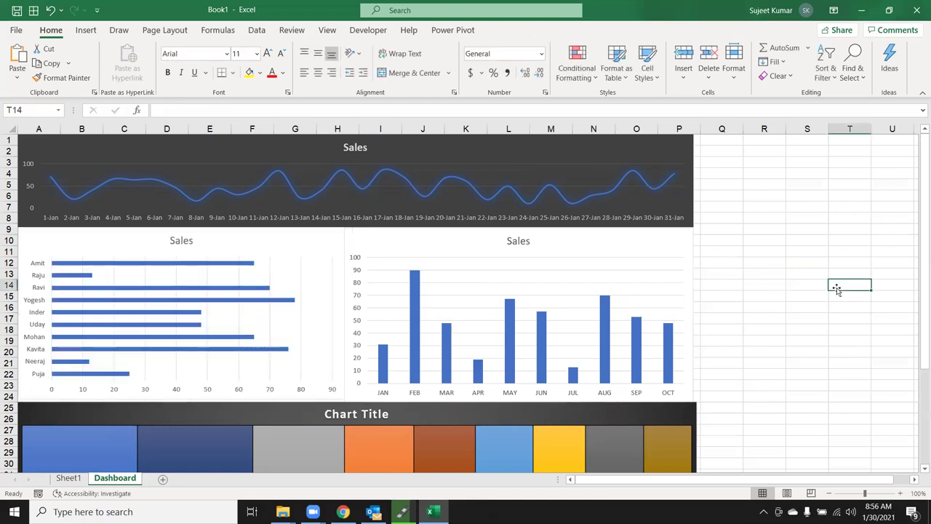
# Step: Select the Sales line chart and add a new blank Sheet3
pyautogui.scroll(-3, 799, 288)
pyautogui.scroll(3, 799, 289)
pyautogui.scroll(-2, 794, 298)
pyautogui.scroll(-1, 794, 297)
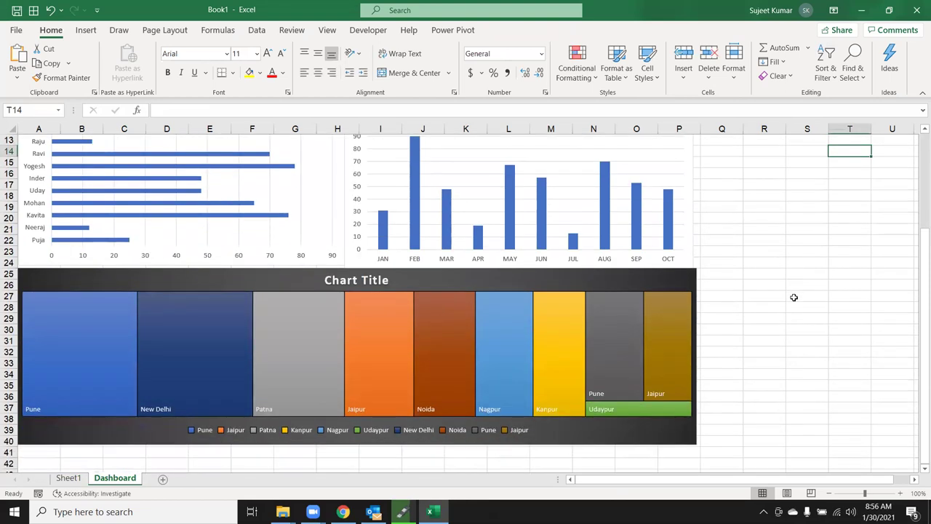
pyautogui.scroll(3, 794, 297)
pyautogui.scroll(1, 789, 294)
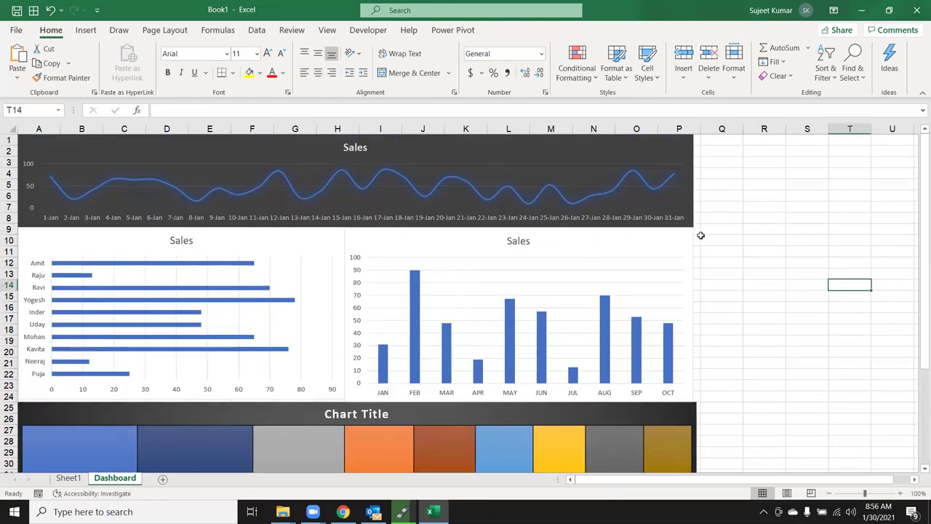
pyautogui.click(691, 199)
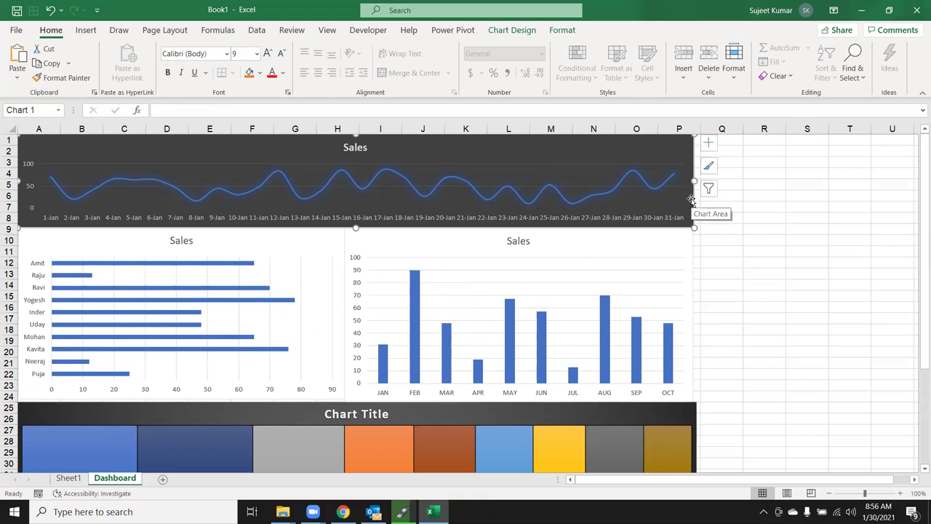
pyautogui.click(708, 143)
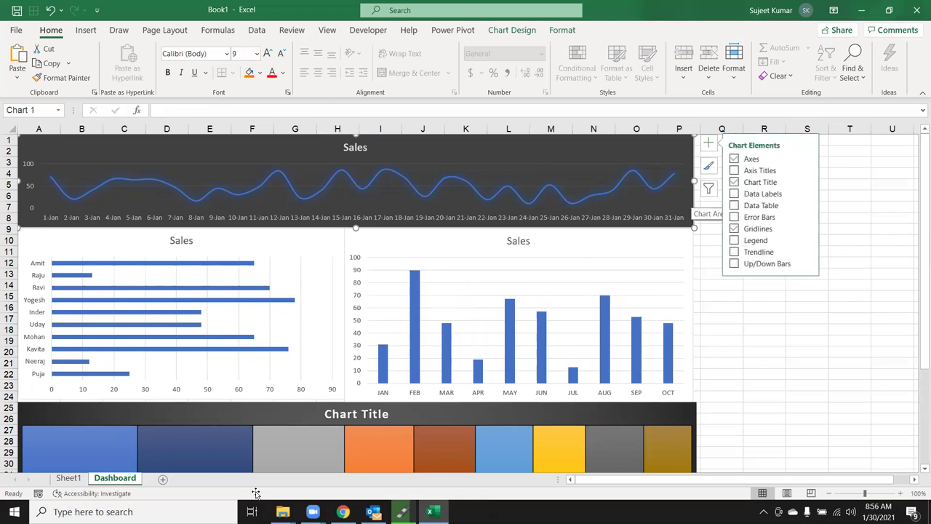
pyautogui.click(164, 480)
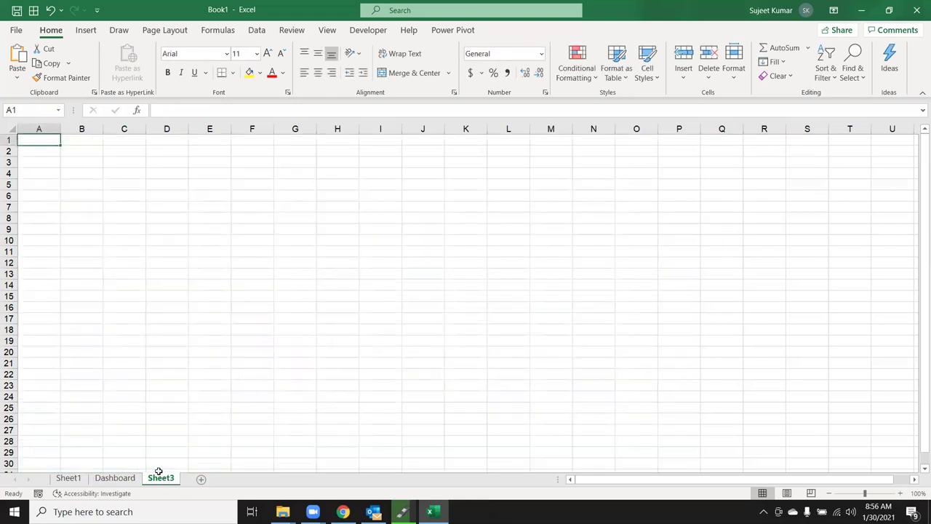
# Step: Paste the Sales line chart onto Sheet3 and stretch it down over more rows
pyautogui.hotkey('ctrl', 'v')
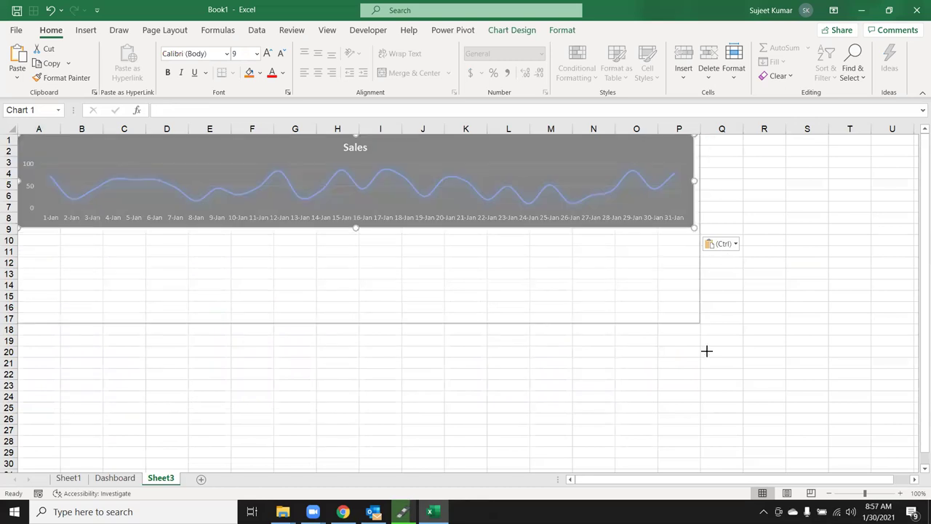
pyautogui.moveTo(695, 228)
pyautogui.mouseDown()
pyautogui.moveTo(708, 452)
pyautogui.moveTo(883, 429)
pyautogui.moveTo(870, 275)
pyautogui.mouseUp()
pyautogui.scroll(5, 855, 293)
pyautogui.scroll(2, 855, 292)
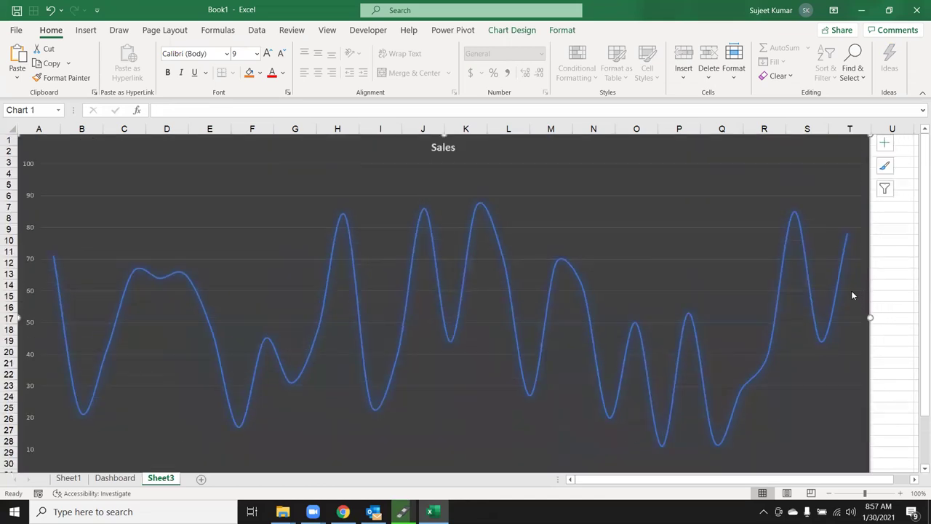
pyautogui.scroll(-3, 857, 328)
pyautogui.scroll(3, 870, 364)
pyautogui.scroll(-2, 870, 364)
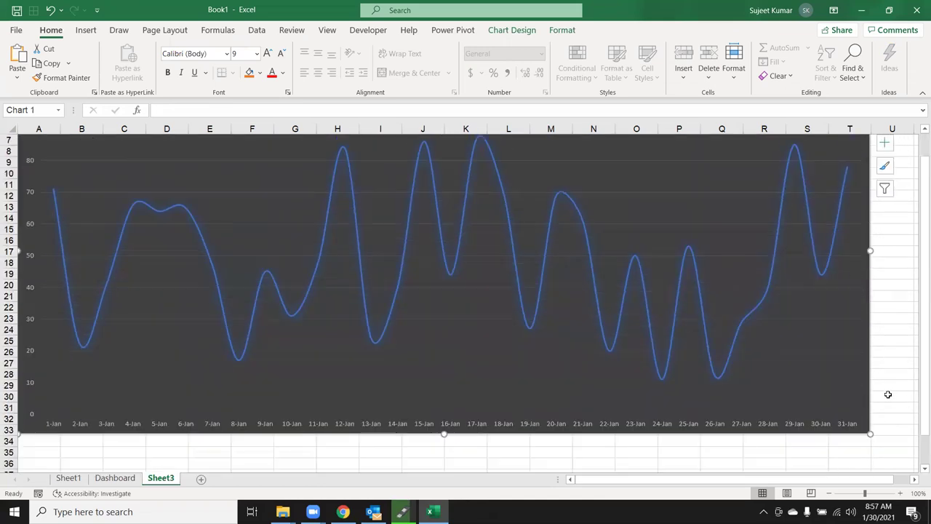
pyautogui.scroll(-1, 875, 393)
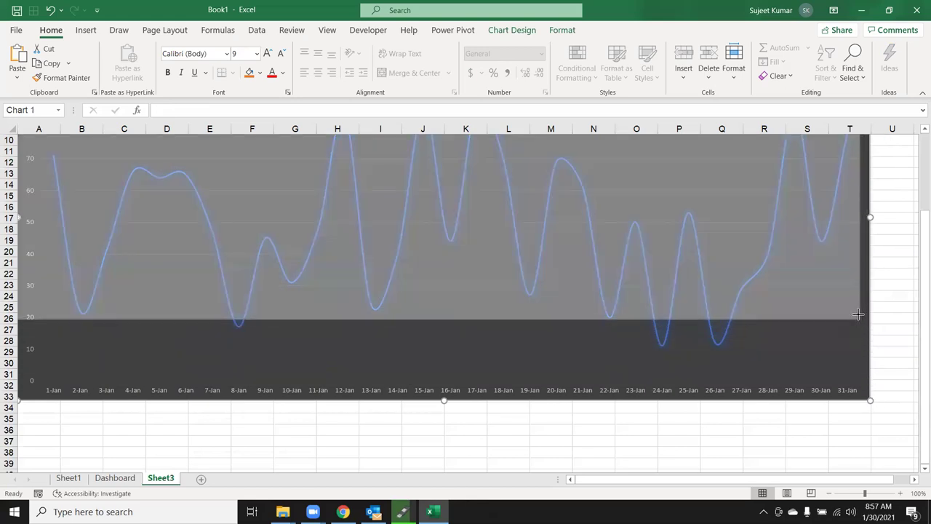
# Step: Resize the chart to span columns A to U and rows 1 to 29
pyautogui.moveTo(868, 386); pyautogui.dragTo(860, 304)
pyautogui.scroll(2, 858, 320)
pyautogui.scroll(1, 859, 331)
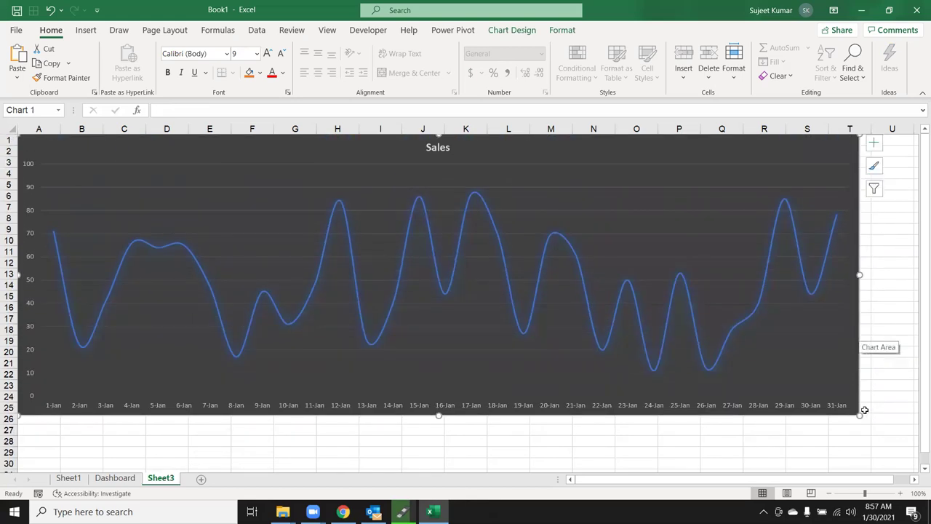
pyautogui.moveTo(861, 417); pyautogui.dragTo(902, 449)
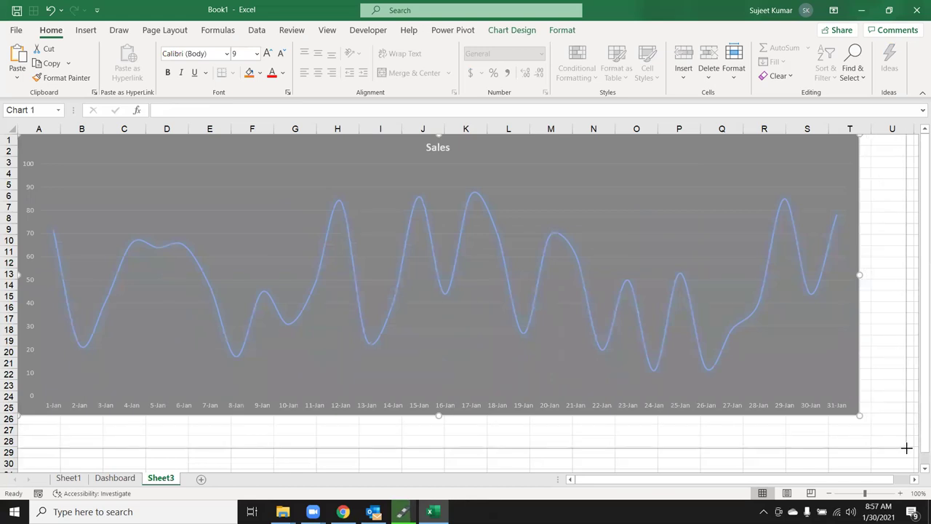
pyautogui.moveTo(902, 449); pyautogui.dragTo(911, 458)
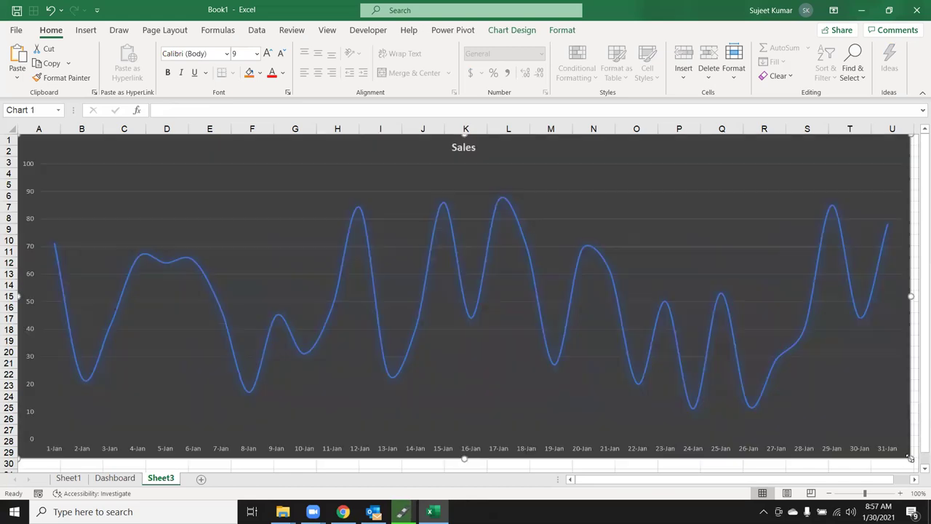
pyautogui.click(756, 464)
pyautogui.scroll(-2, 50, 444)
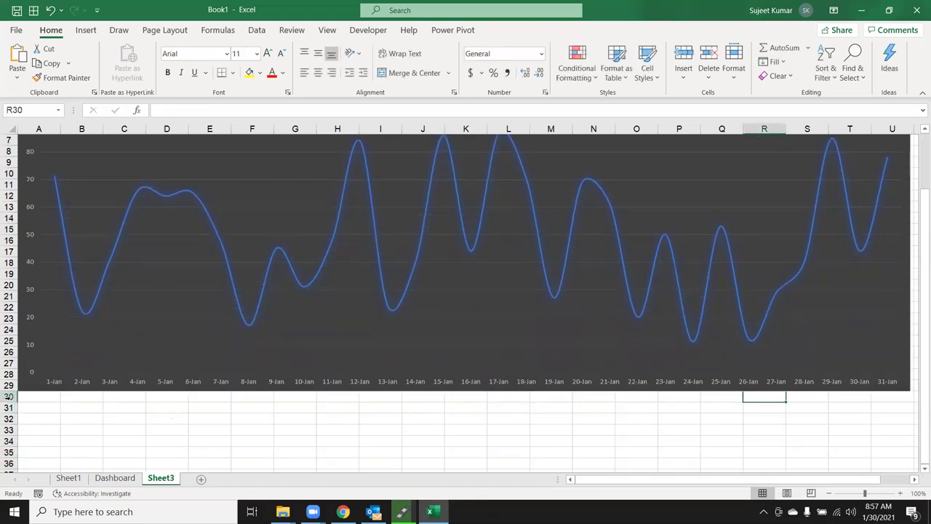
# Step: Hide rows 30 through the end of Sheet3
pyautogui.click(10, 396)
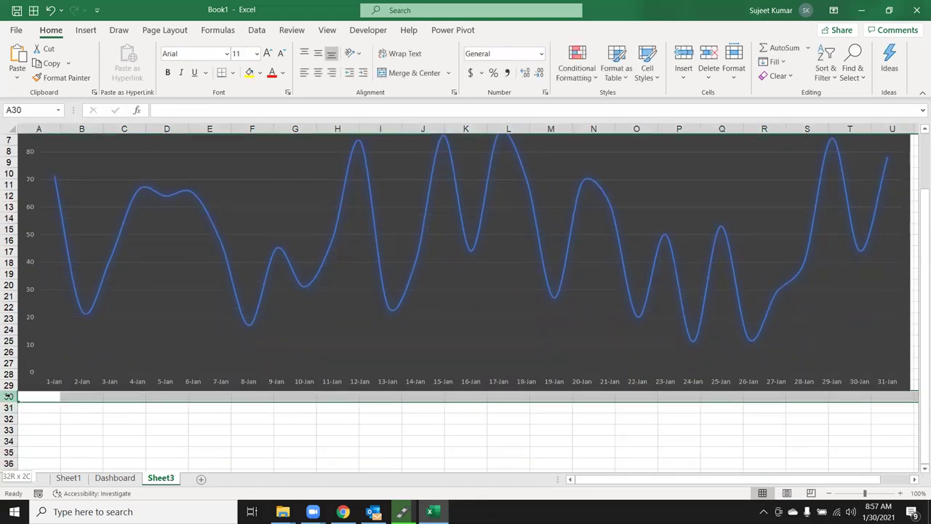
pyautogui.hotkey('ctrl', 'shift', 'Down')
pyautogui.rightClick(16, 398)
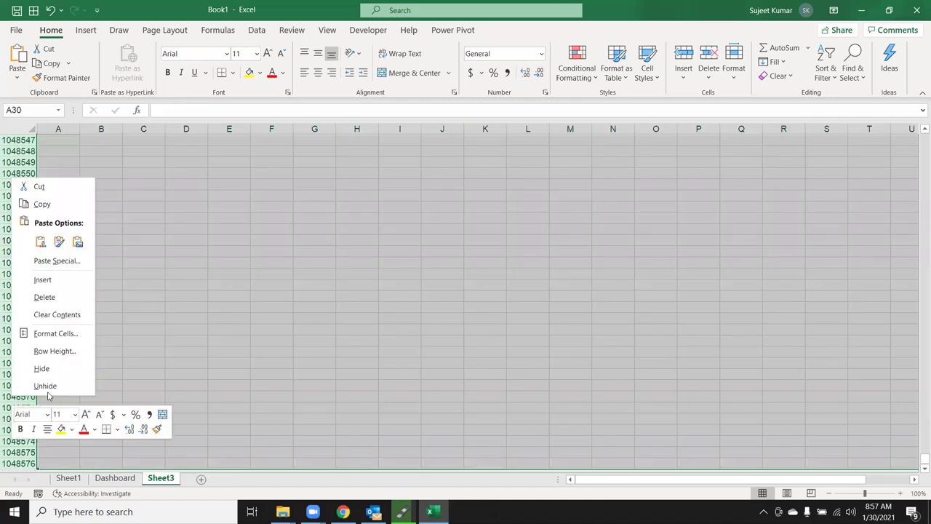
pyautogui.click(42, 369)
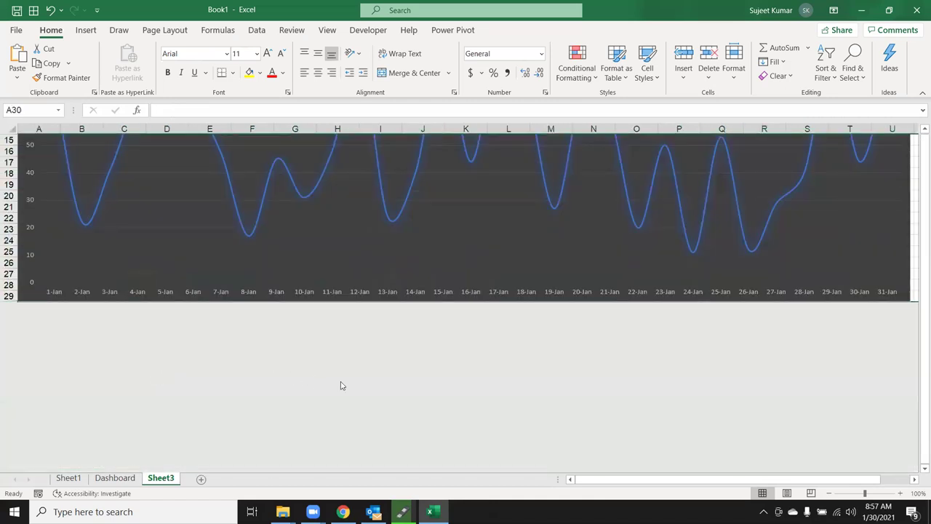
pyautogui.press('Up')
pyautogui.press('Up')
pyautogui.press('Up')
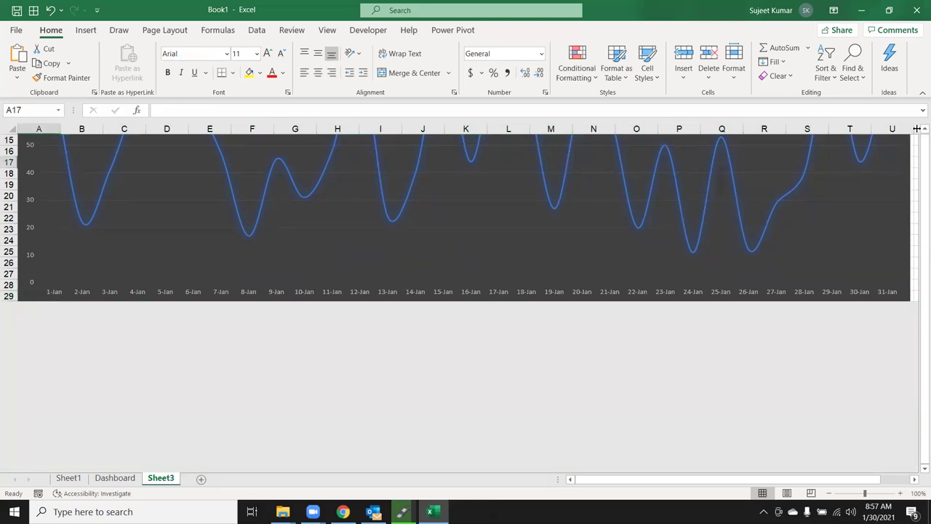
# Step: Hide columns V through XFD so the sheet ends at column U
pyautogui.click(900, 128)
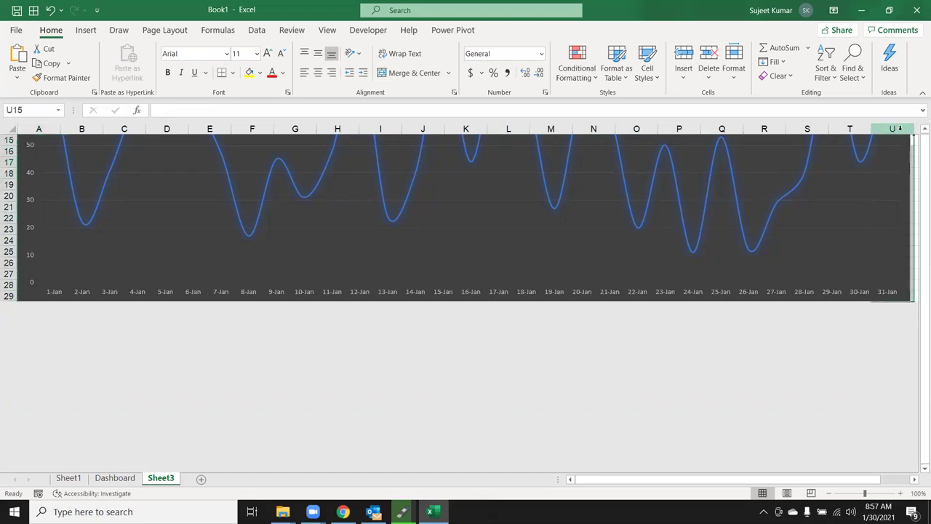
pyautogui.press('Right')
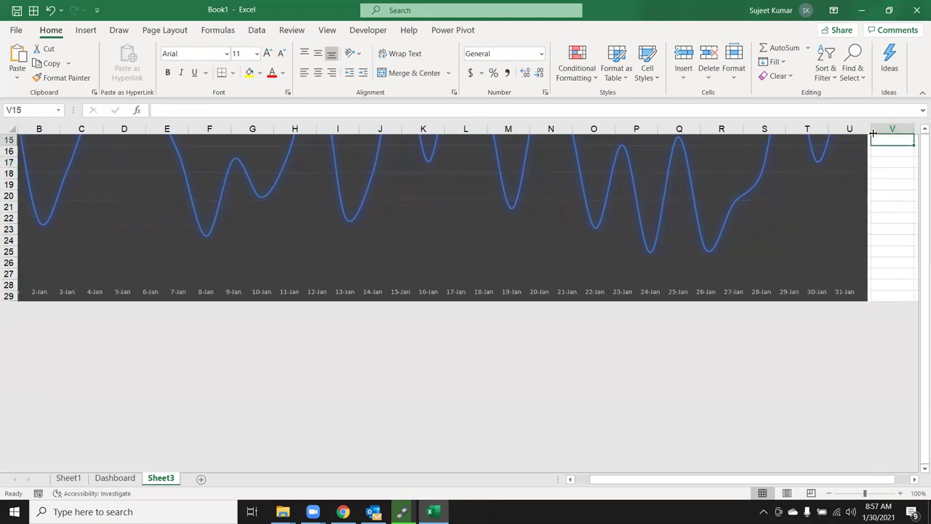
pyautogui.click(898, 128)
pyautogui.hotkey('ctrl', 'shift', 'Right')
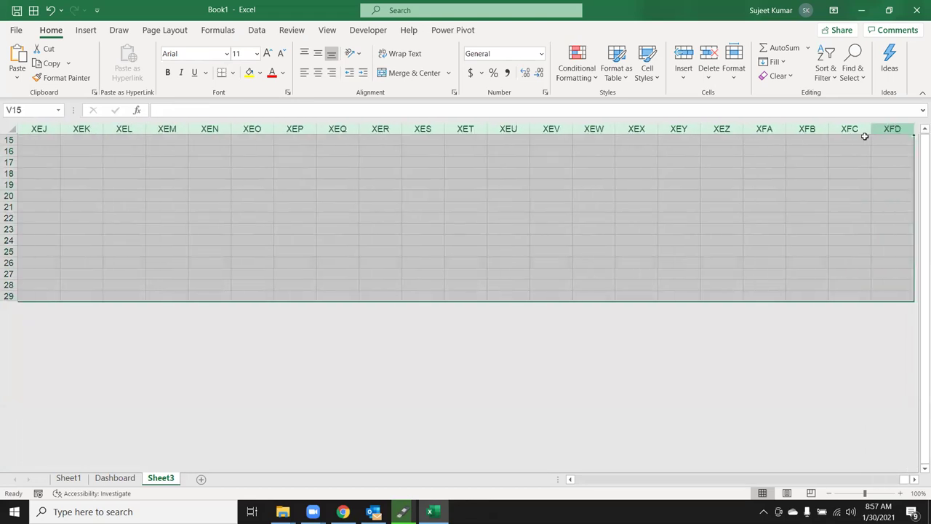
pyautogui.rightClick(837, 168)
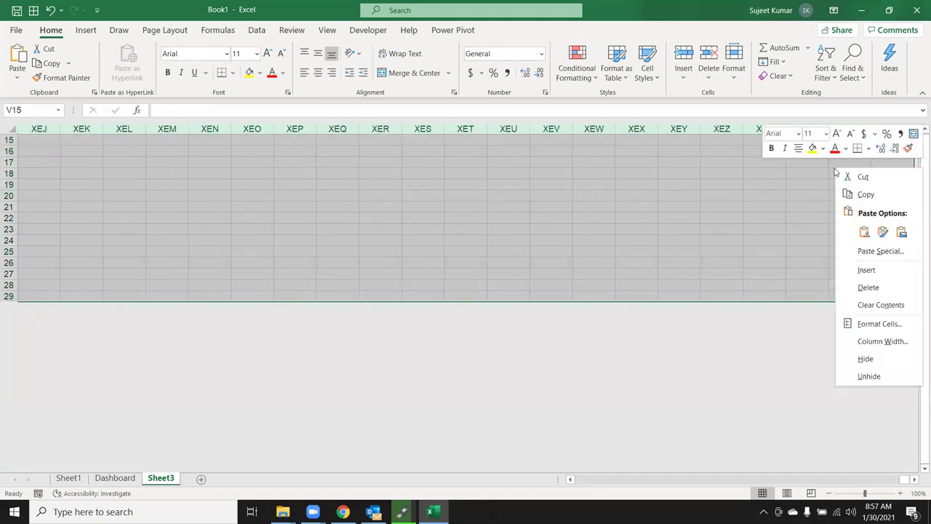
pyautogui.click(866, 359)
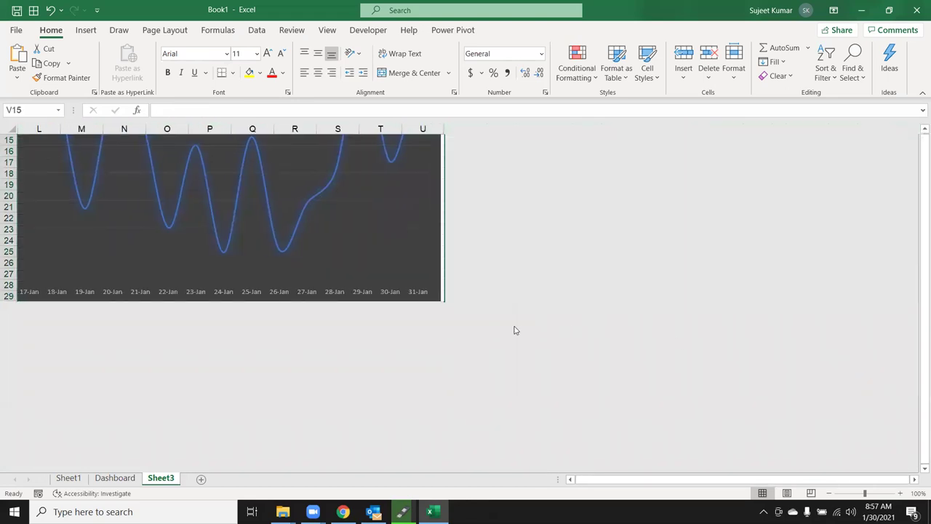
pyautogui.moveTo(703, 480); pyautogui.dragTo(606, 480)
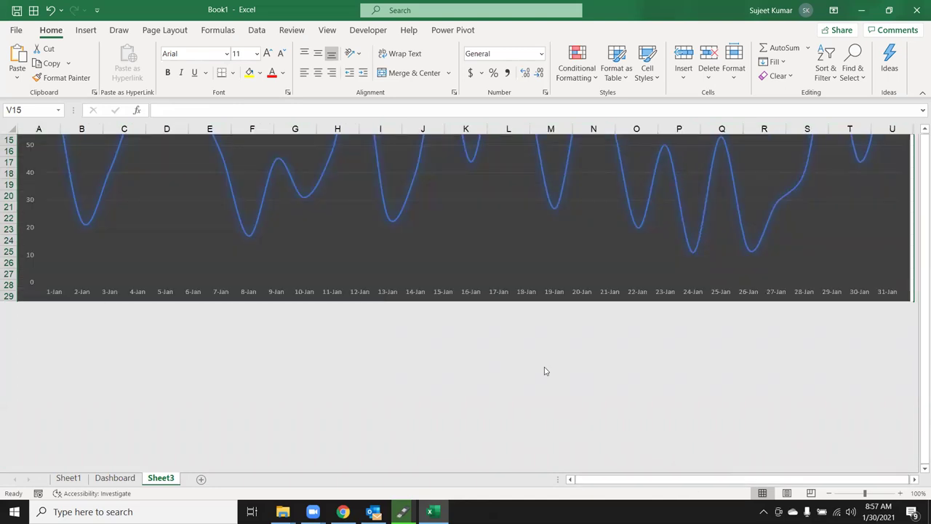
pyautogui.scroll(5, 546, 369)
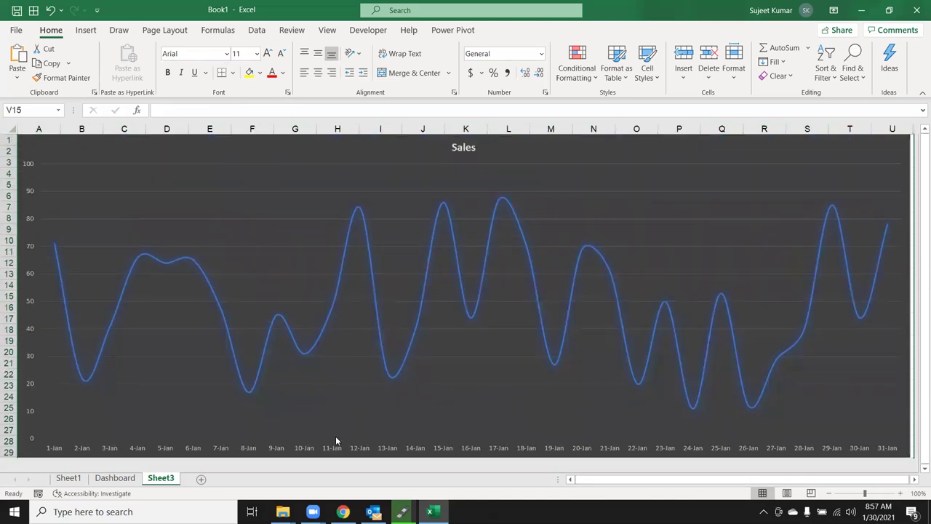
# Step: Return to the Dashboard sheet, closing the chart elements panel and the line chart's shortcut menu
pyautogui.click(124, 482)
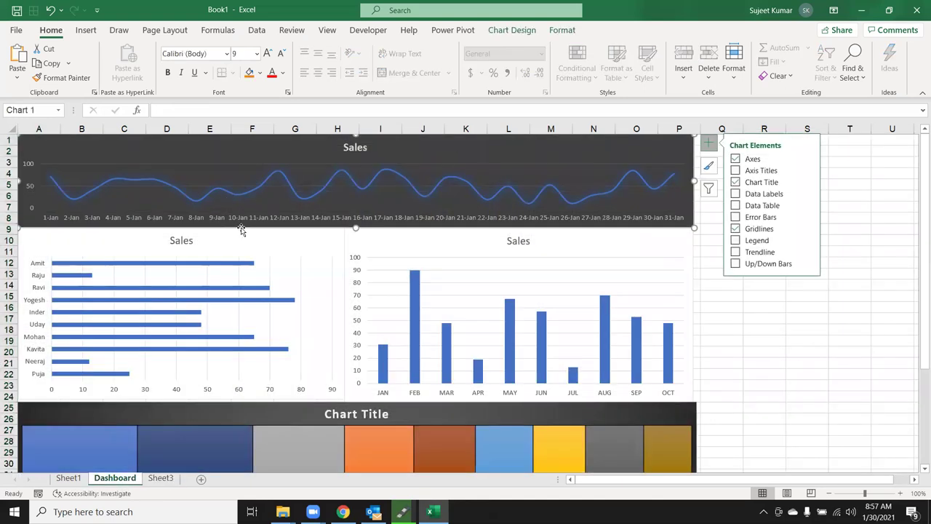
pyautogui.click(858, 206)
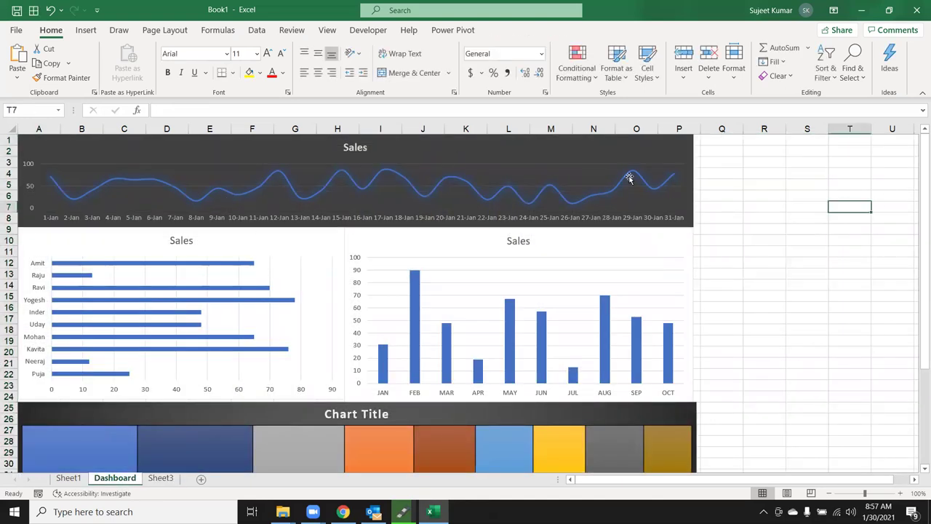
pyautogui.rightClick(588, 158)
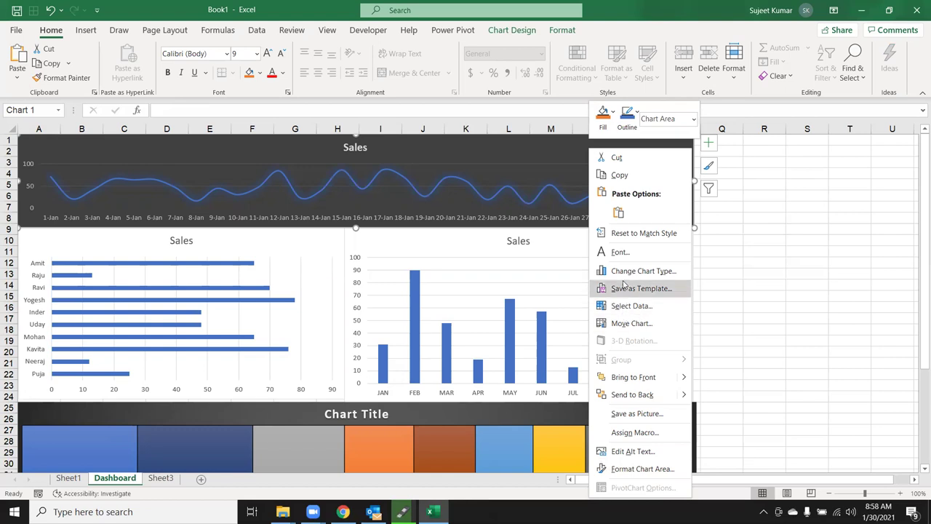
pyautogui.click(692, 223)
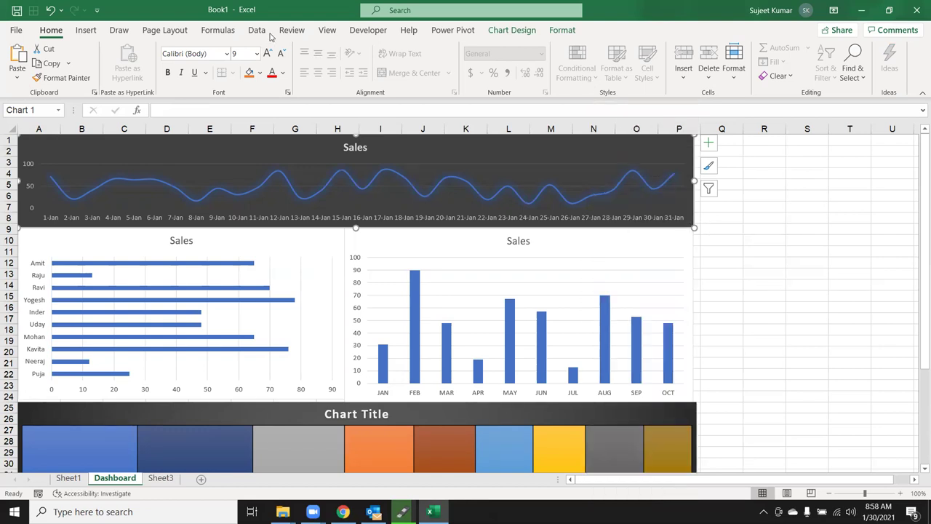
# Step: Hyperlink the Dashboard's Sales line chart to Sheet3 and follow it to the full-size chart
pyautogui.click(86, 30)
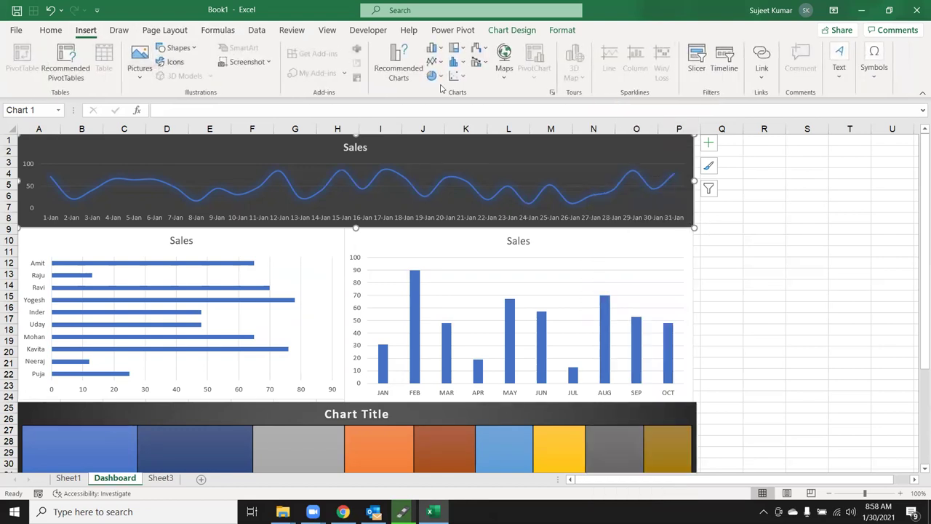
pyautogui.click(770, 85)
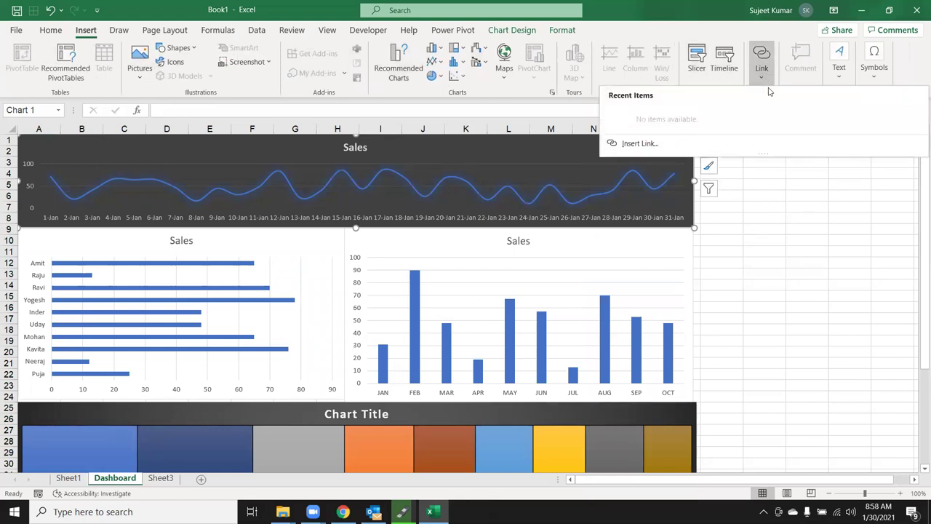
pyautogui.click(644, 143)
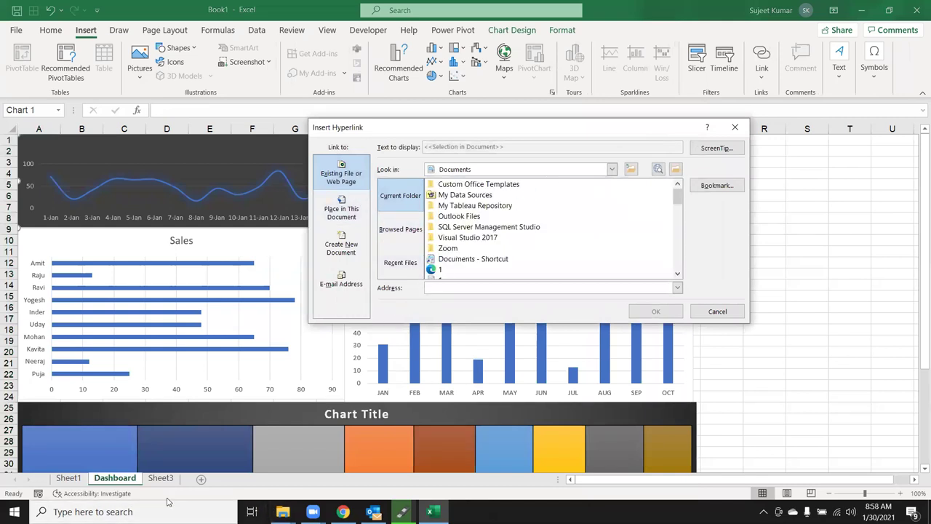
pyautogui.click(341, 213)
pyautogui.click(415, 237)
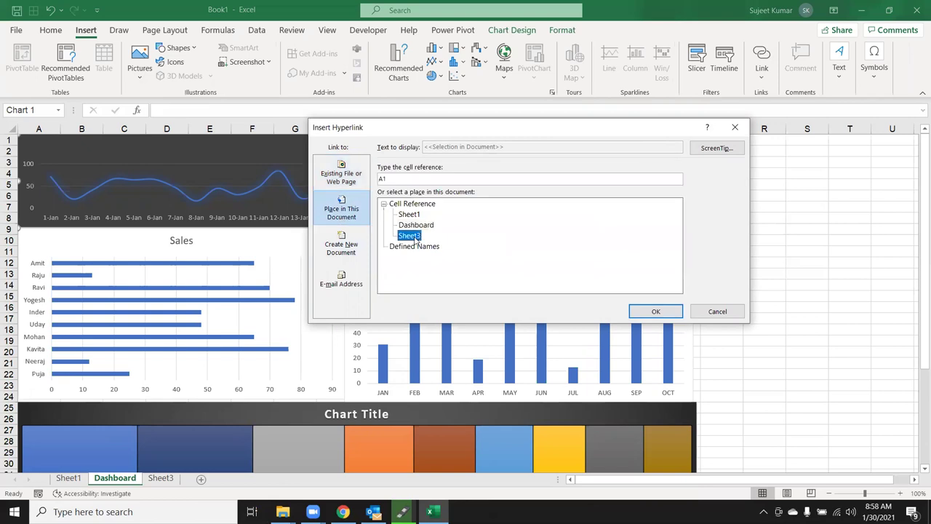
pyautogui.click(672, 313)
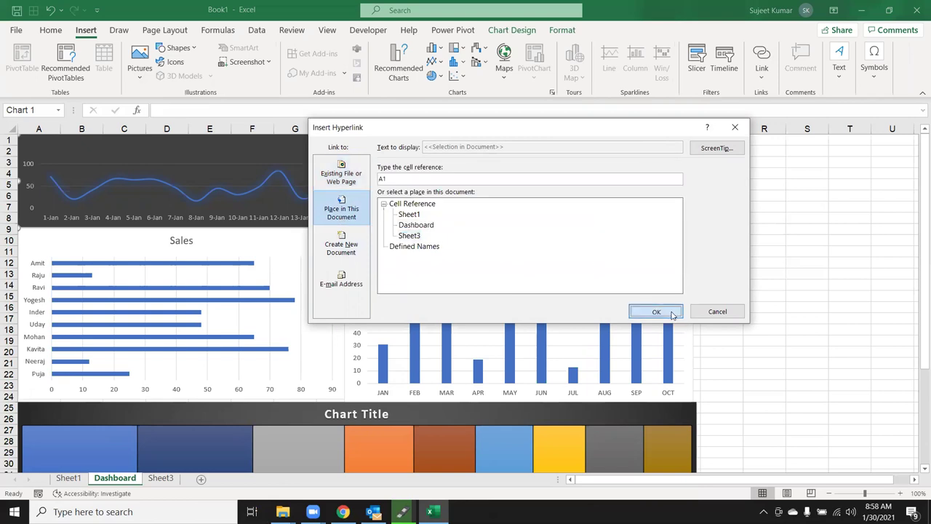
pyautogui.click(162, 478)
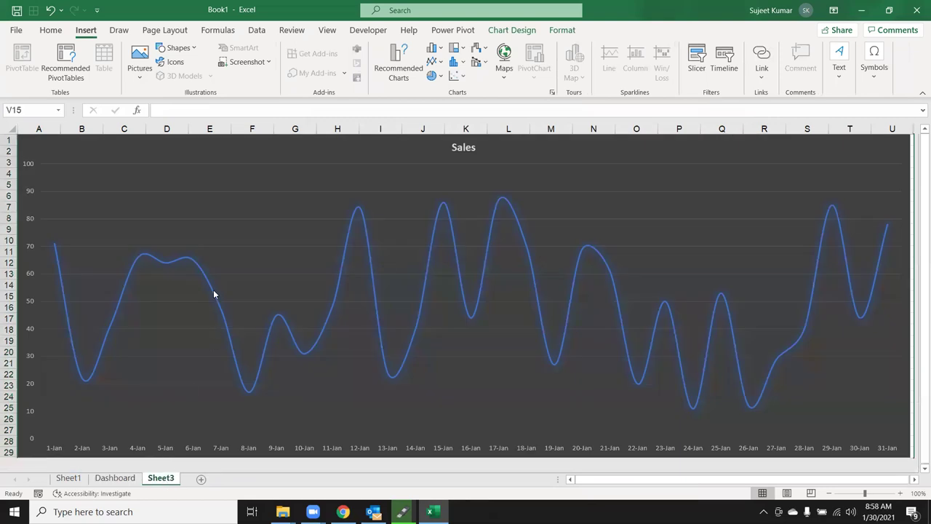
pyautogui.click(561, 154)
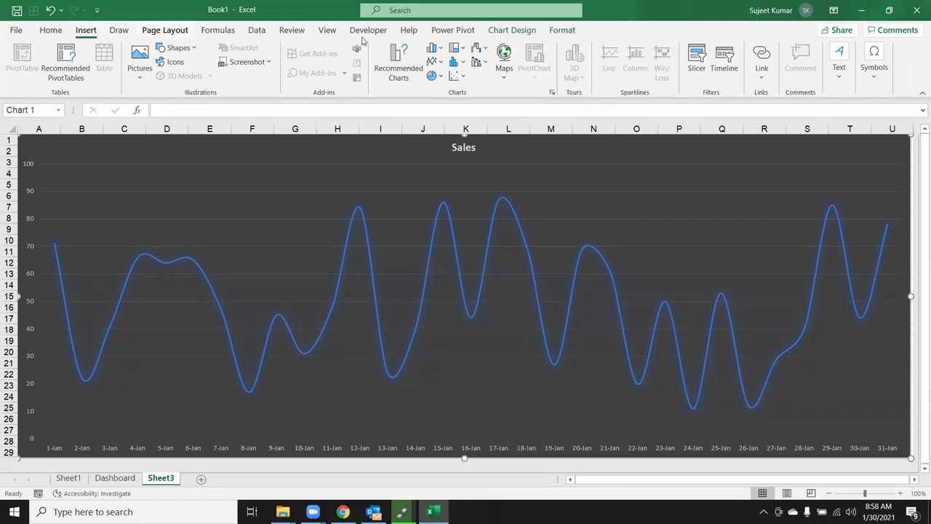
# Step: Hyperlink Sheet3's enlarged Sales chart back to the Dashboard sheet, then deselect it
pyautogui.click(762, 62)
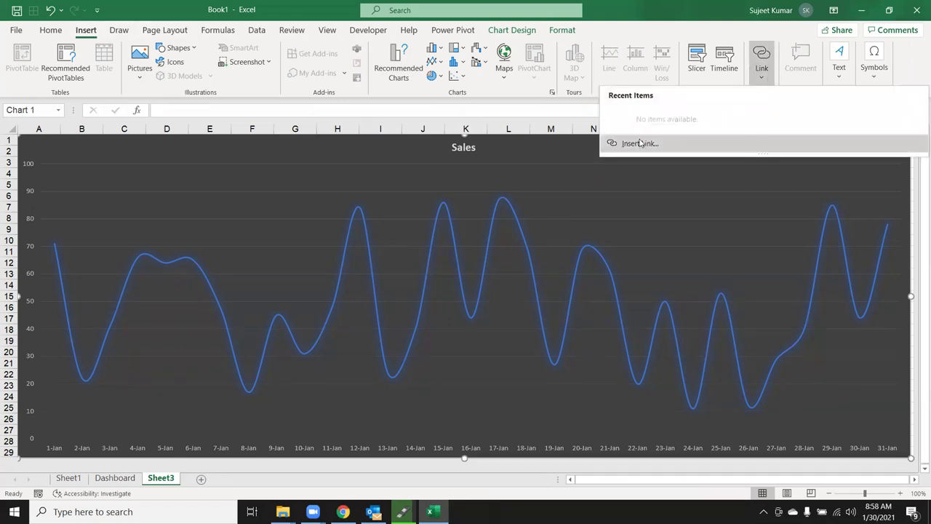
pyautogui.click(640, 143)
pyautogui.click(422, 225)
pyautogui.click(657, 313)
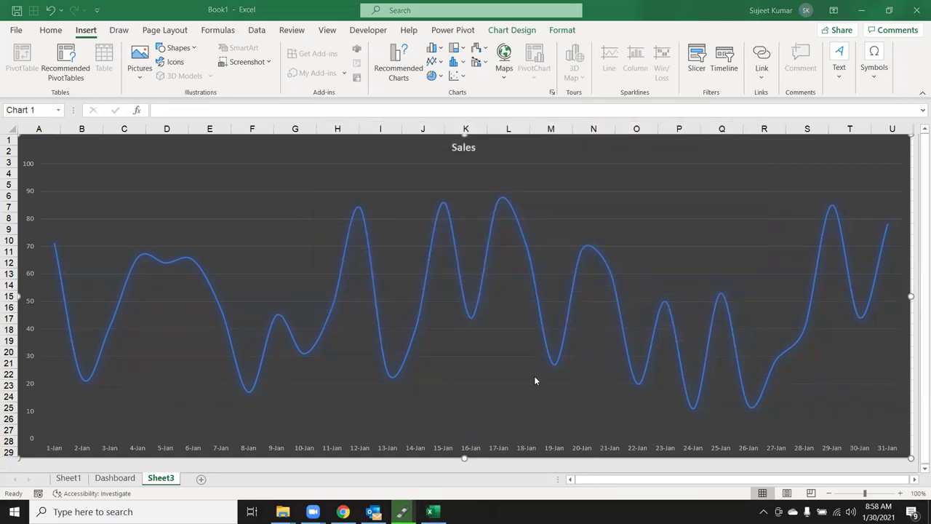
pyautogui.click(488, 419)
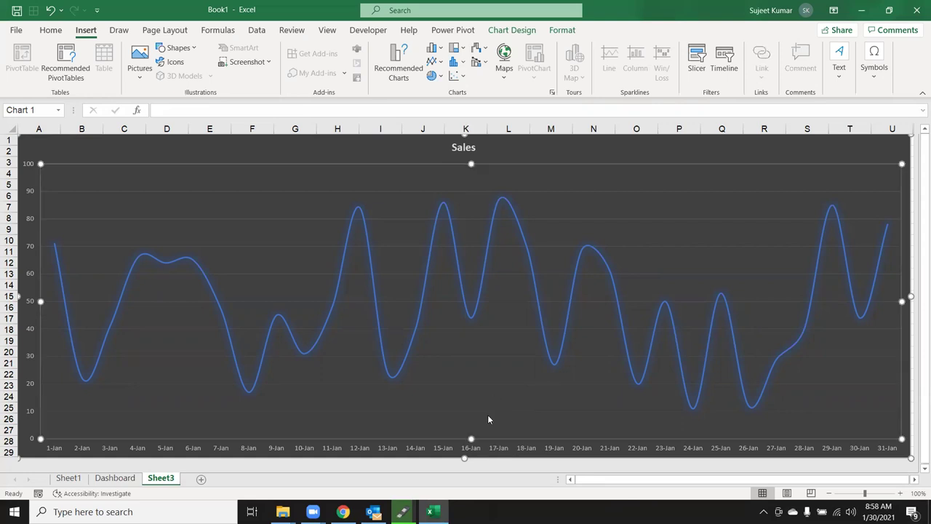
pyautogui.press('Escape')
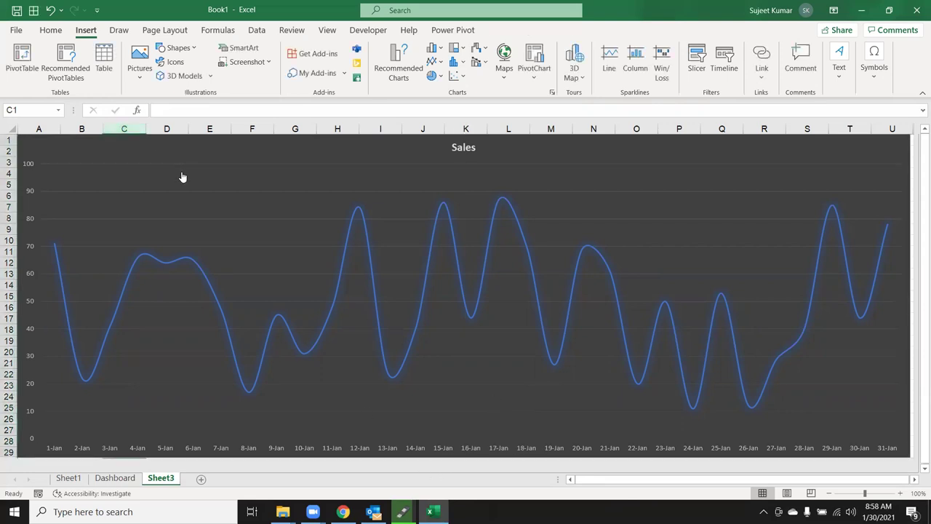
# Step: Follow the chart links repeatedly between the Dashboard and Sheet3's full-size Sales chart
pyautogui.click(214, 217)
pyautogui.click(245, 186)
pyautogui.click(245, 183)
pyautogui.click(245, 186)
pyautogui.click(243, 179)
pyautogui.click(242, 181)
pyautogui.click(243, 185)
pyautogui.click(243, 181)
pyautogui.click(243, 183)
pyautogui.click(243, 182)
pyautogui.click(244, 186)
pyautogui.click(245, 186)
pyautogui.click(244, 187)
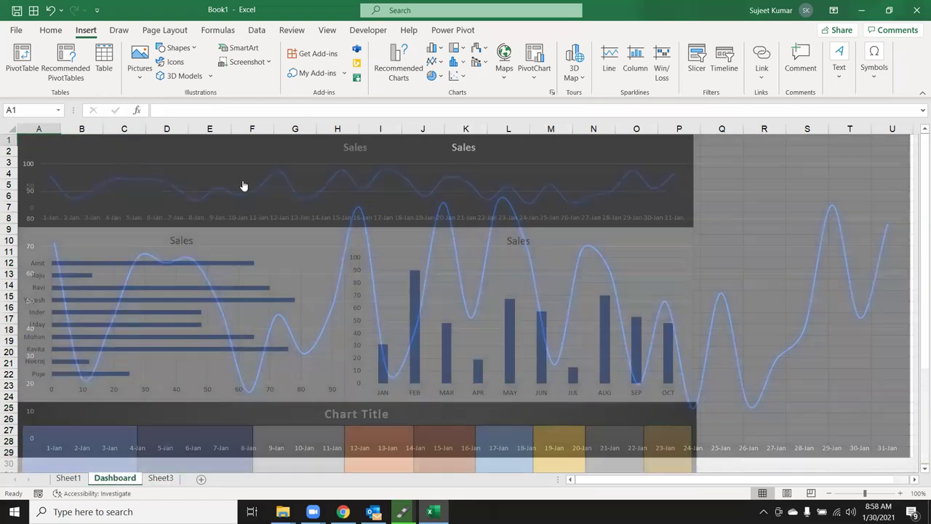
pyautogui.click(244, 186)
pyautogui.click(244, 186)
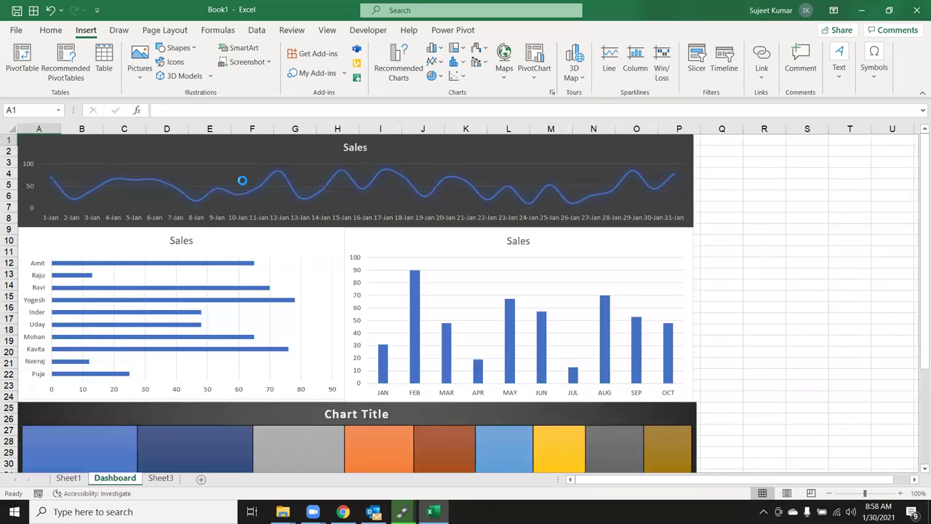
pyautogui.click(244, 186)
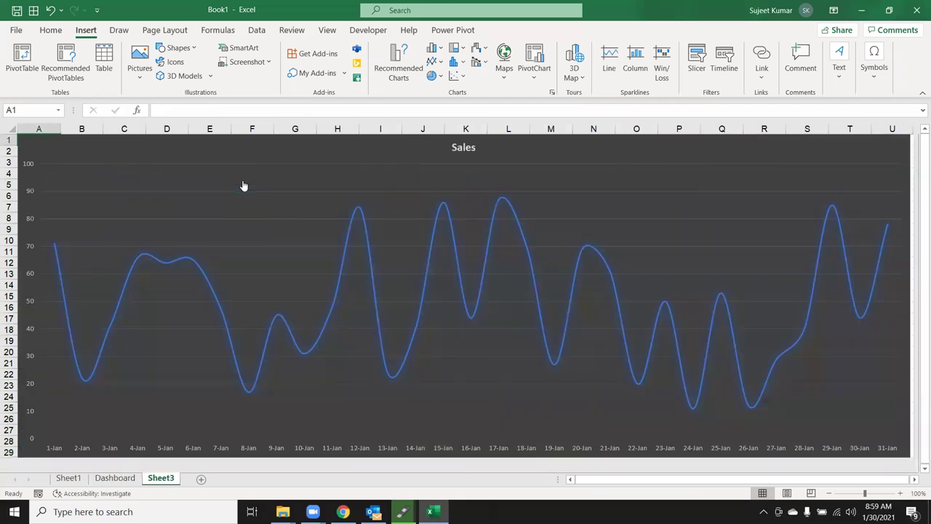
pyautogui.click(244, 186)
pyautogui.click(244, 187)
pyautogui.click(244, 186)
pyautogui.click(244, 186)
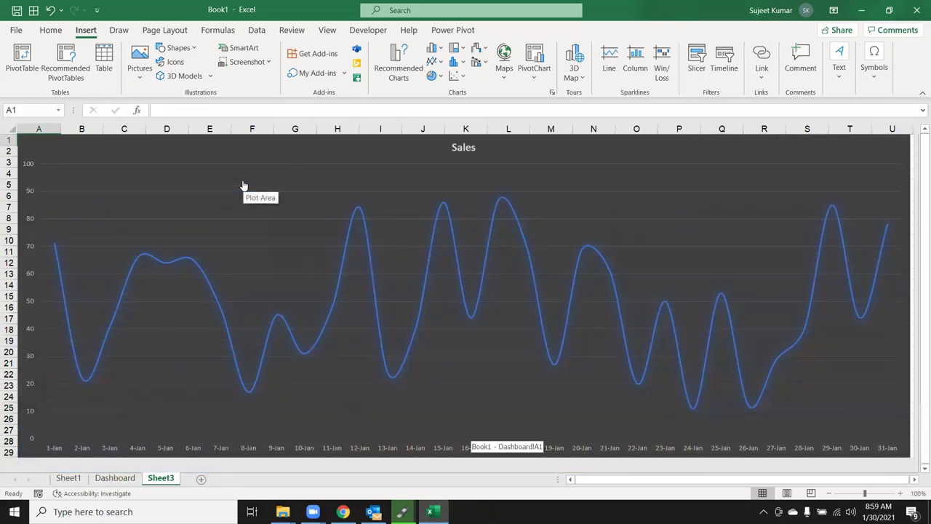
pyautogui.click(244, 186)
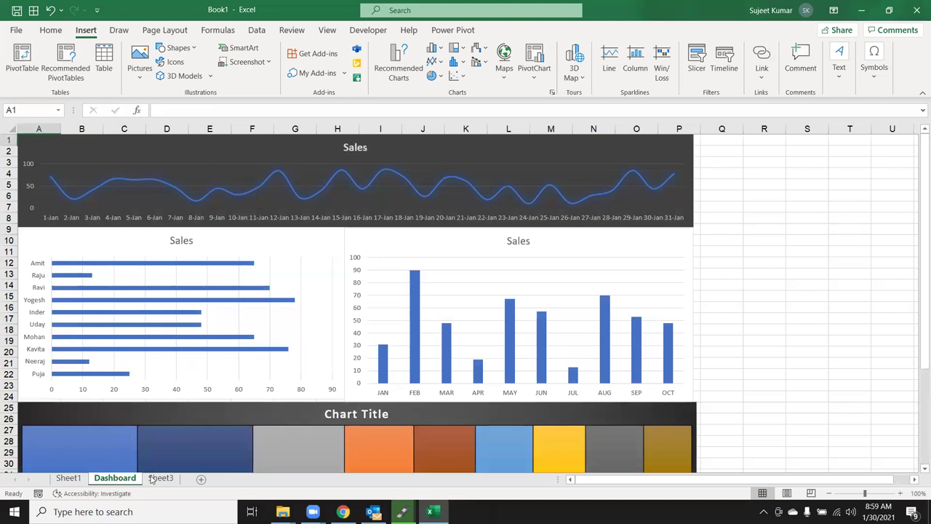
# Step: Switch via the Sheet3 and Dashboard tabs, then retest the chart links, ending on Dashboard
pyautogui.click(151, 480)
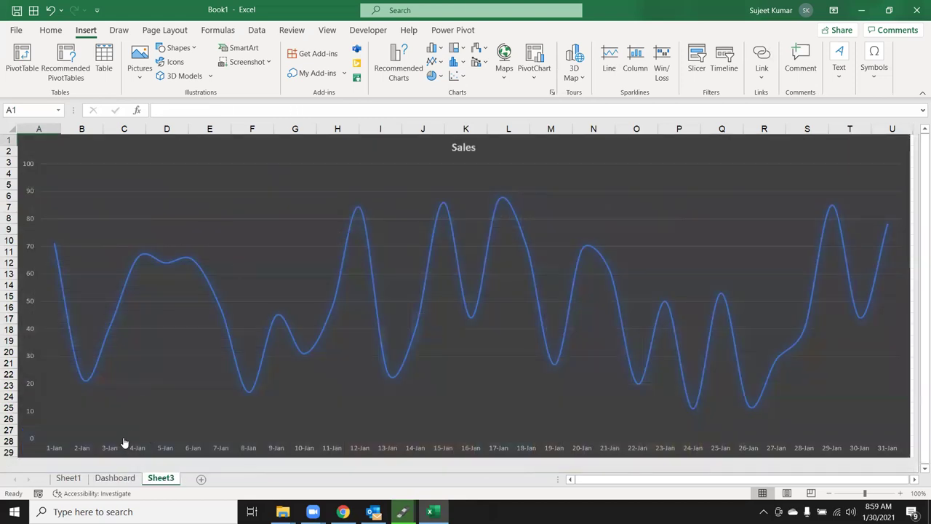
pyautogui.click(109, 480)
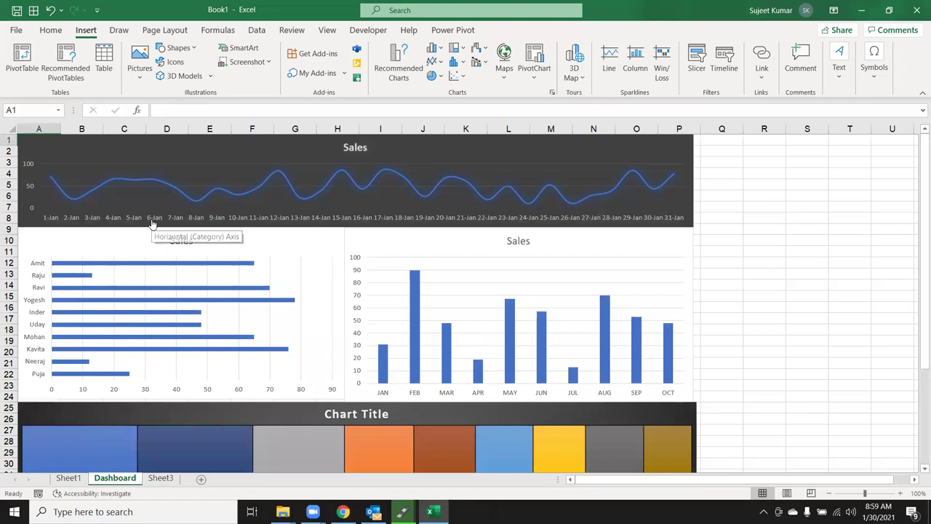
pyautogui.click(210, 163)
pyautogui.click(210, 160)
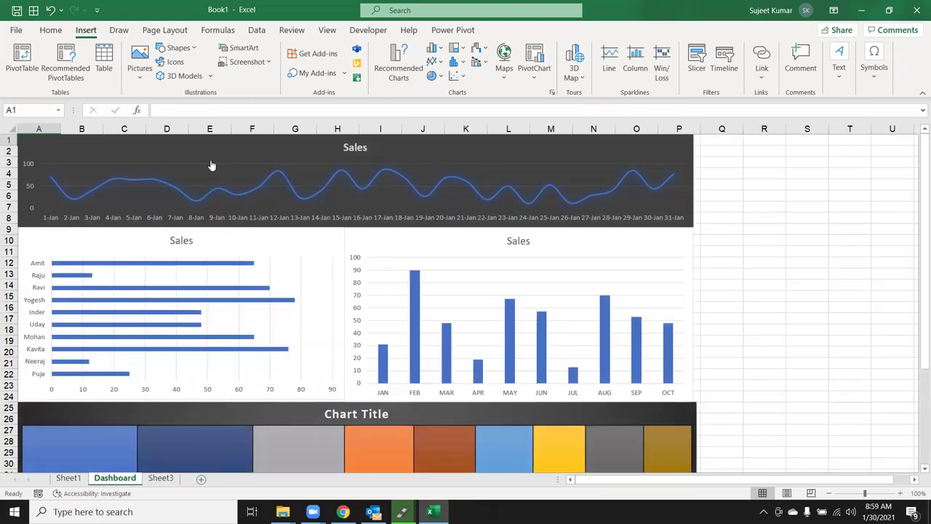
pyautogui.click(211, 166)
pyautogui.click(211, 166)
pyautogui.click(211, 166)
pyautogui.click(210, 164)
pyautogui.scroll(-3, 274, 304)
# Step: Copy the treemap onto a new Sheet4 and stretch it across columns A–U, rows 1–29
pyautogui.click(251, 320)
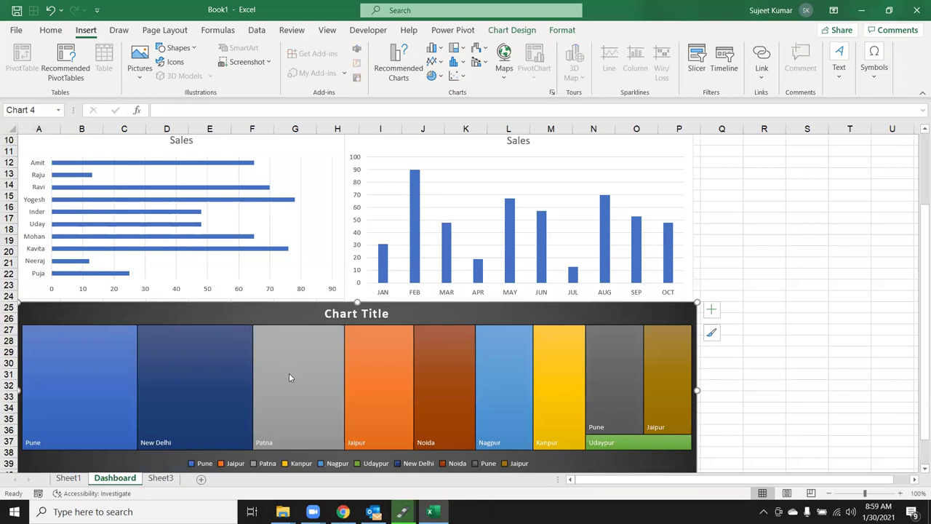
pyautogui.click(201, 479)
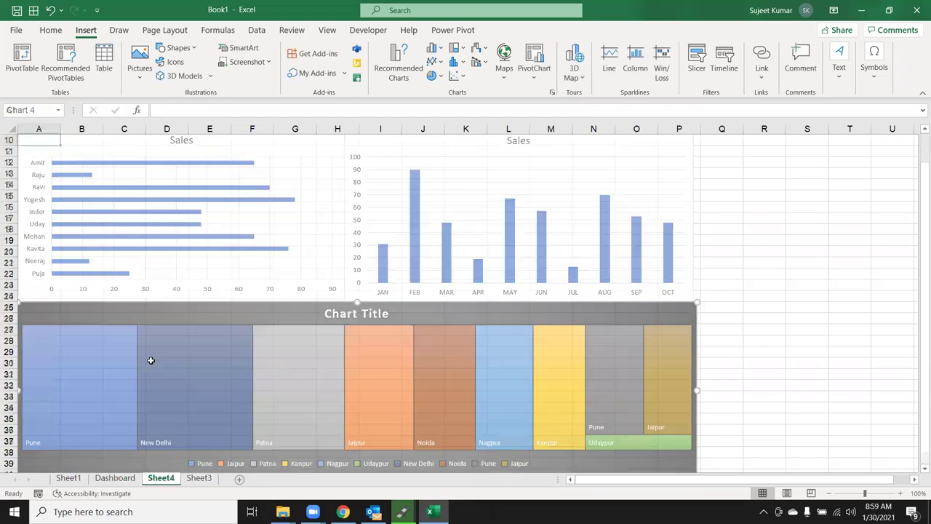
pyautogui.hotkey('ctrl', 'v')
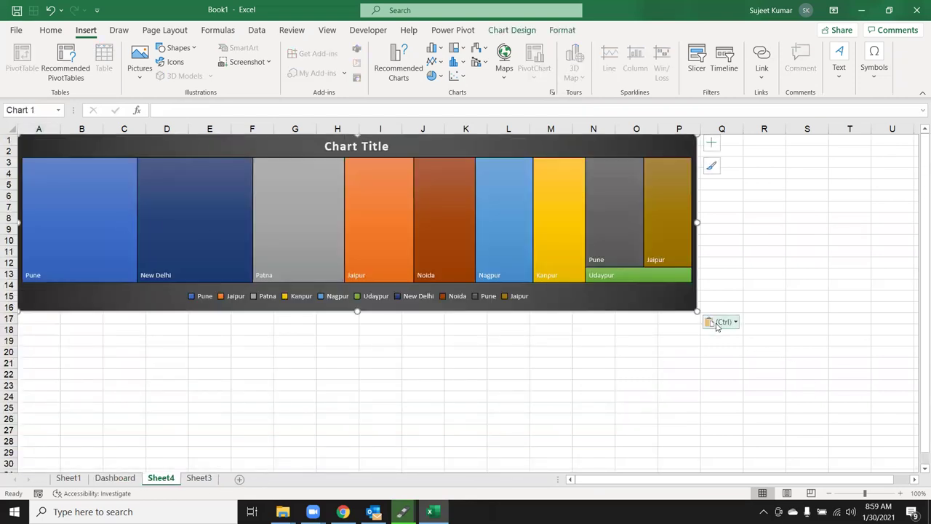
pyautogui.moveTo(697, 312); pyautogui.dragTo(896, 458)
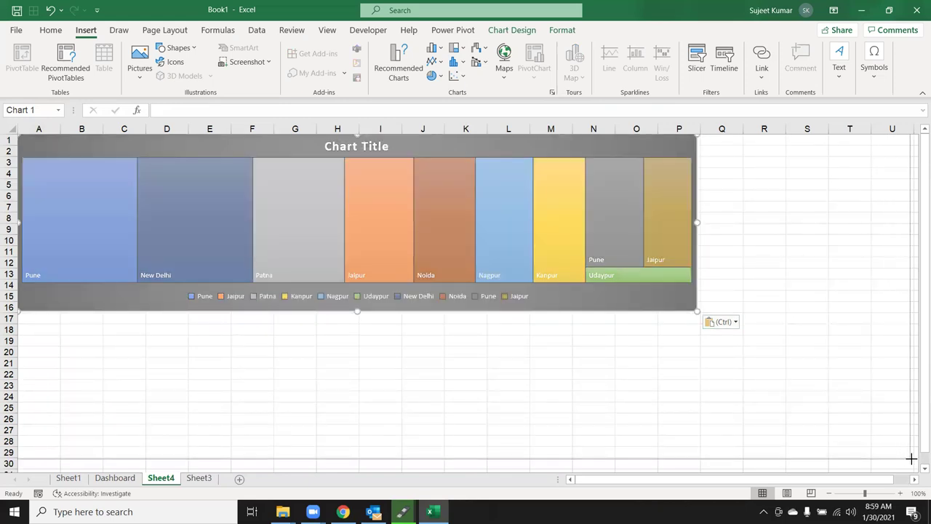
pyautogui.moveTo(896, 458); pyautogui.dragTo(913, 460)
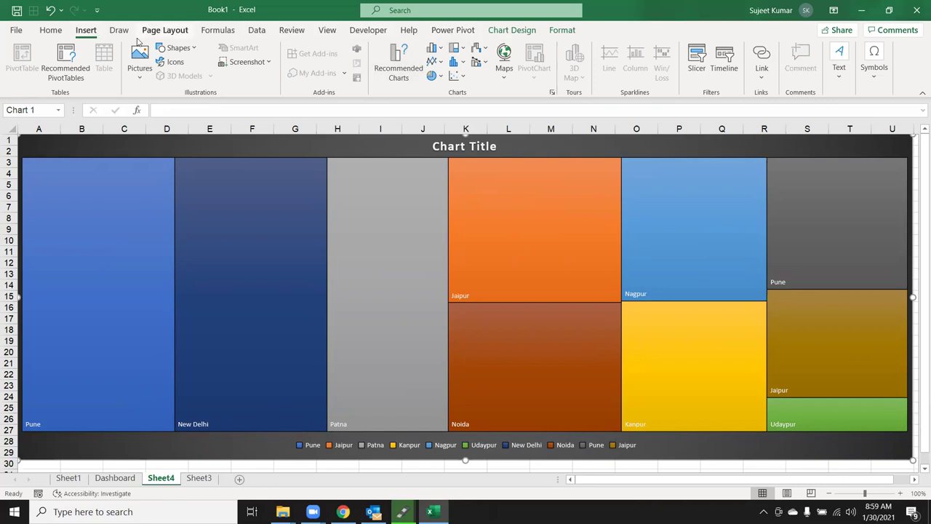
# Step: Hyperlink Sheet4's full-size treemap to the Dashboard sheet (Place in This Document)
pyautogui.click(764, 73)
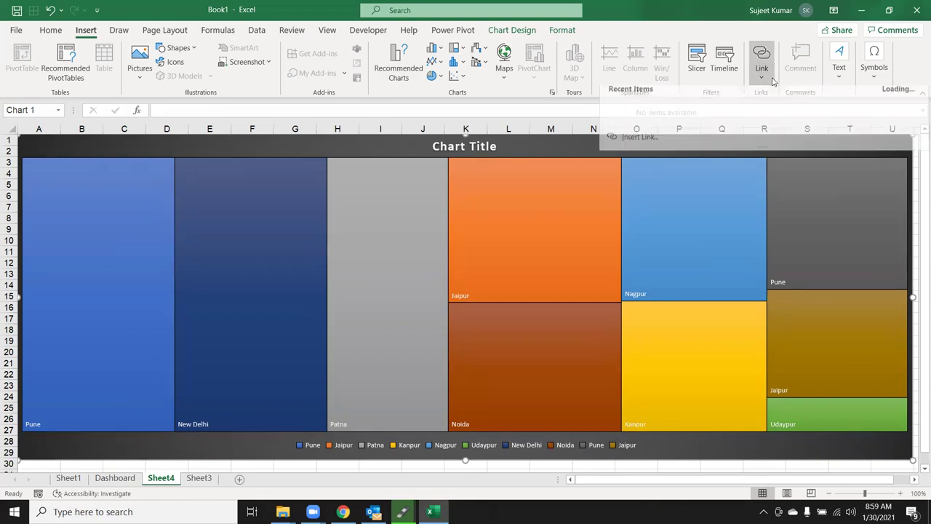
pyautogui.click(705, 150)
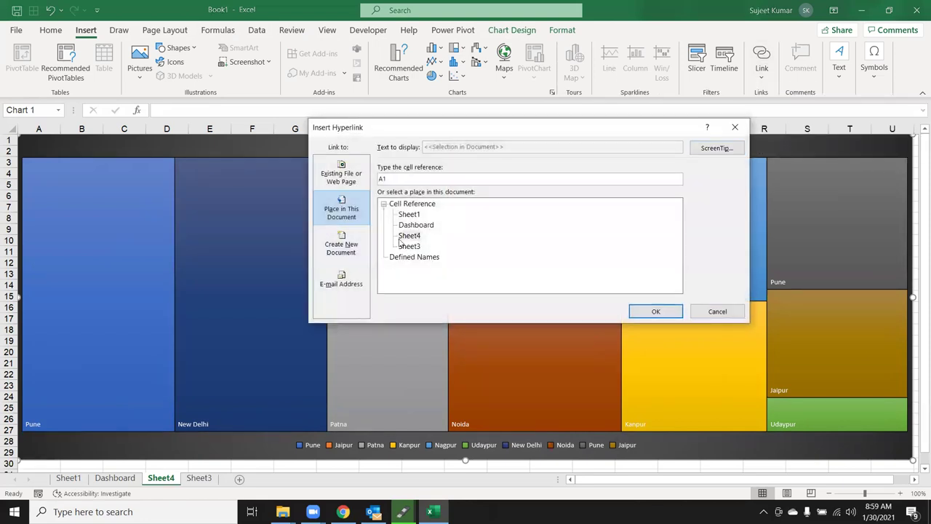
pyautogui.click(417, 225)
pyautogui.click(656, 312)
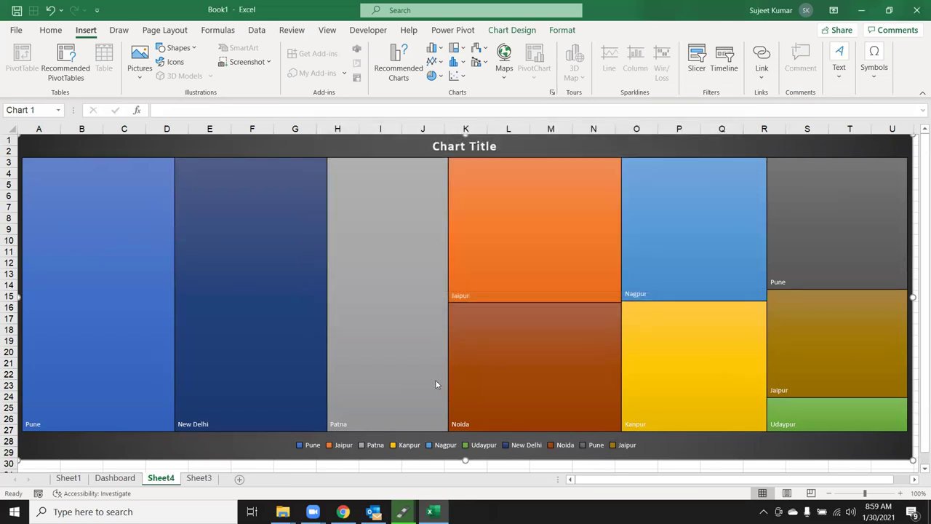
# Step: On the Dashboard, hyperlink the treemap chart to Sheet4, then click off the chart
pyautogui.click(129, 482)
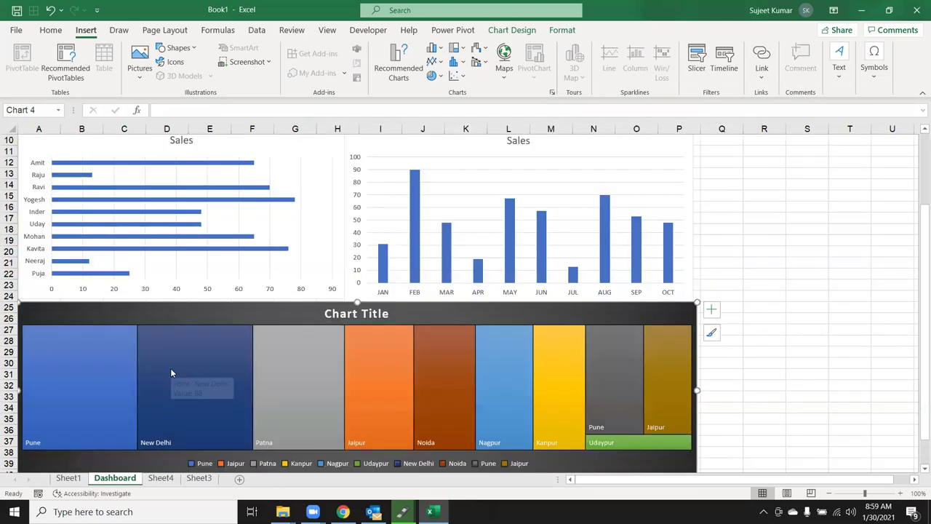
pyautogui.rightClick(297, 324)
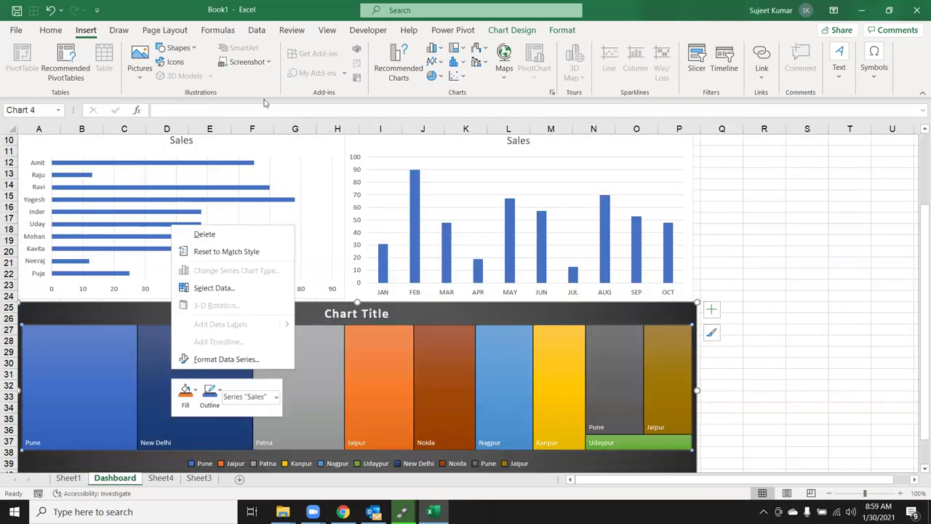
pyautogui.click(758, 79)
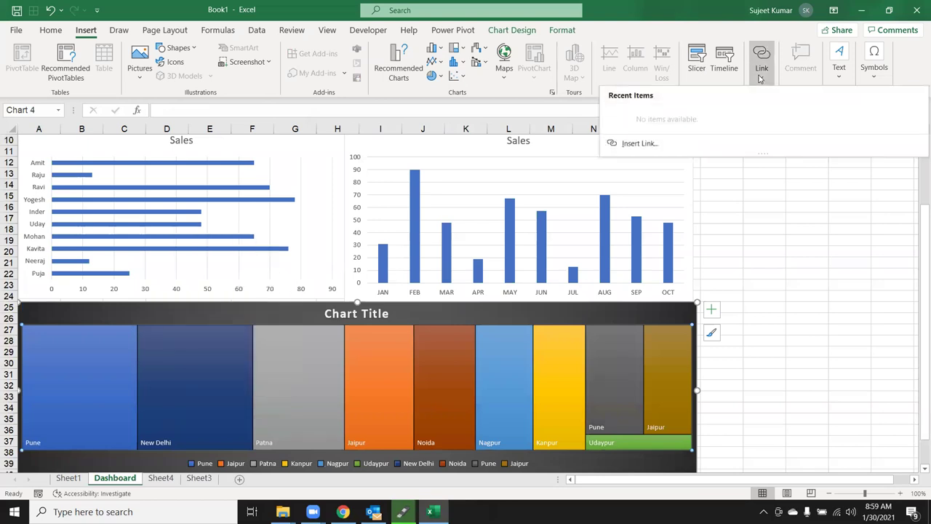
pyautogui.click(646, 143)
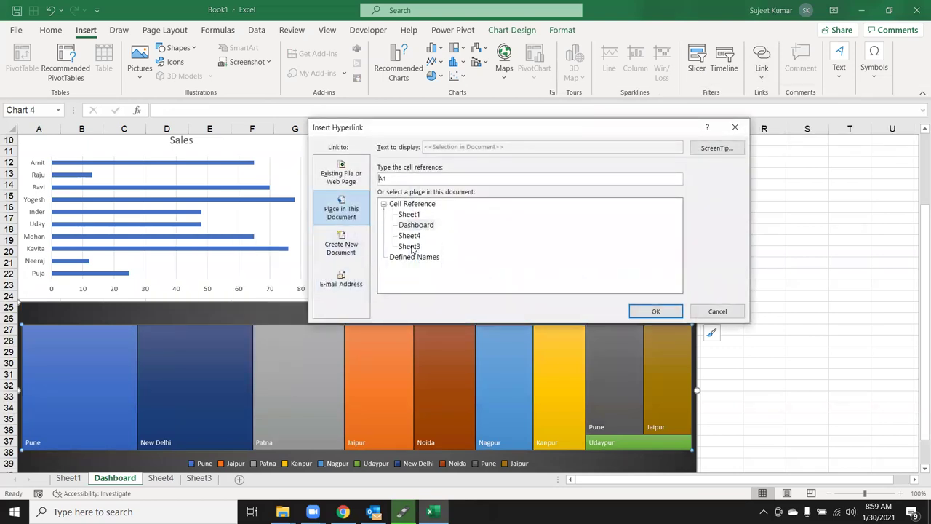
pyautogui.click(416, 225)
pyautogui.click(655, 312)
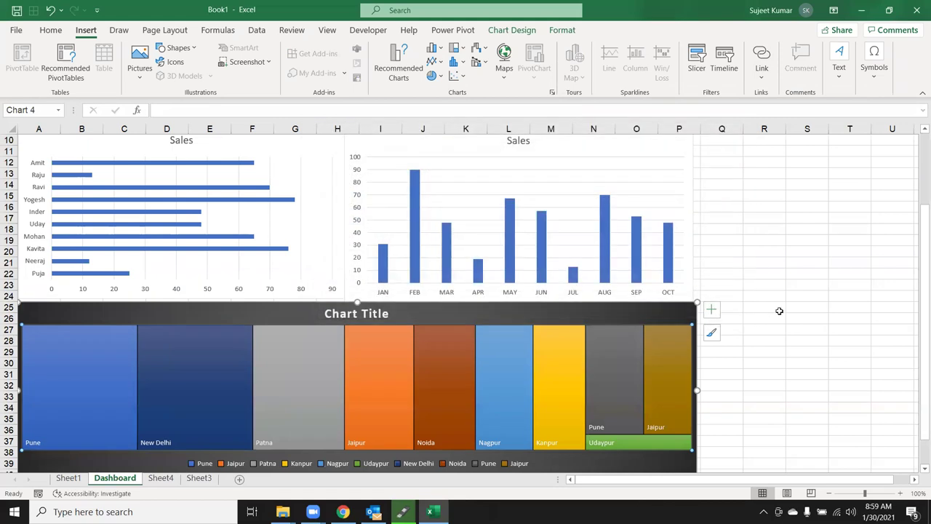
pyautogui.click(800, 307)
pyautogui.click(468, 367)
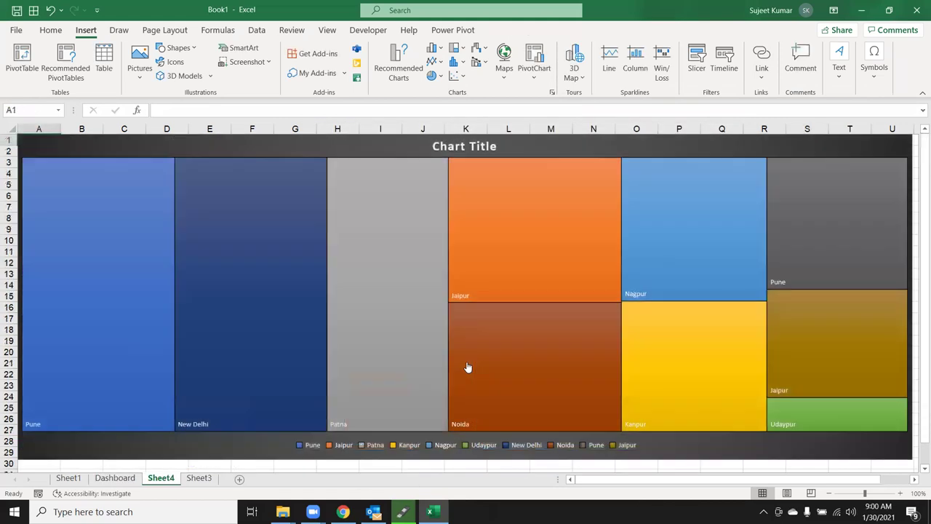
pyautogui.click(468, 367)
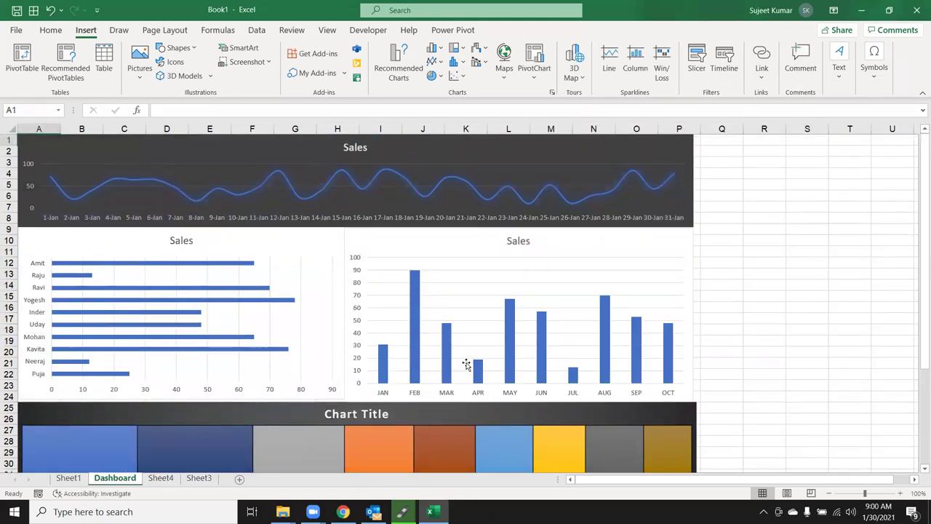
pyautogui.click(438, 441)
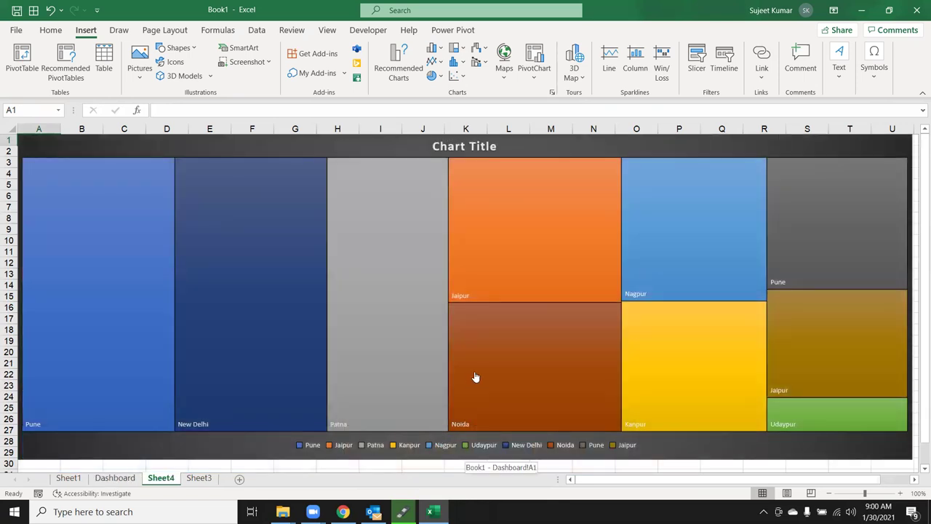
pyautogui.click(477, 377)
pyautogui.scroll(-3, 415, 388)
pyautogui.scroll(-3, 413, 384)
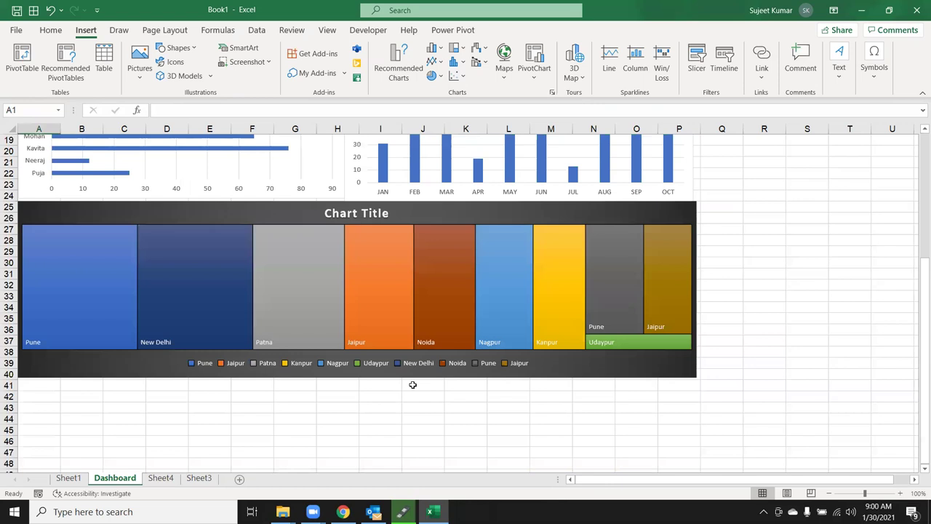
pyautogui.click(277, 284)
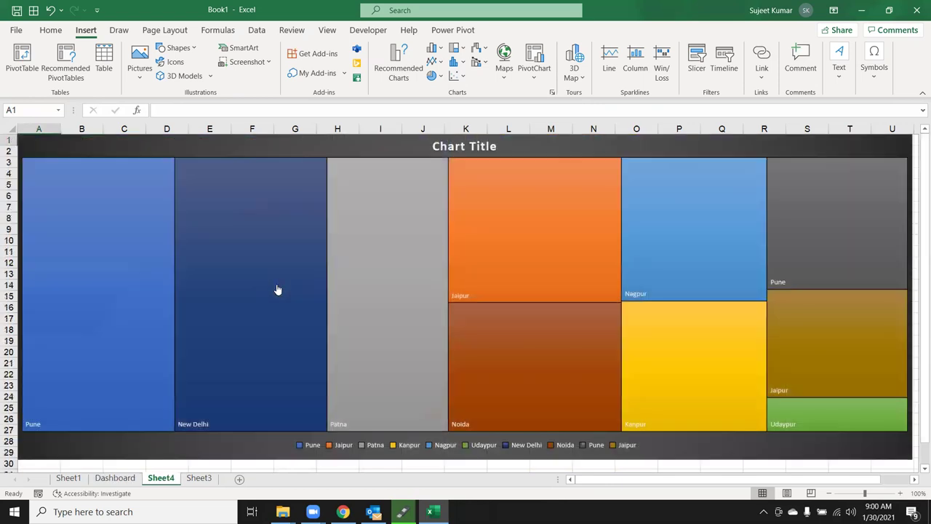
pyautogui.click(427, 271)
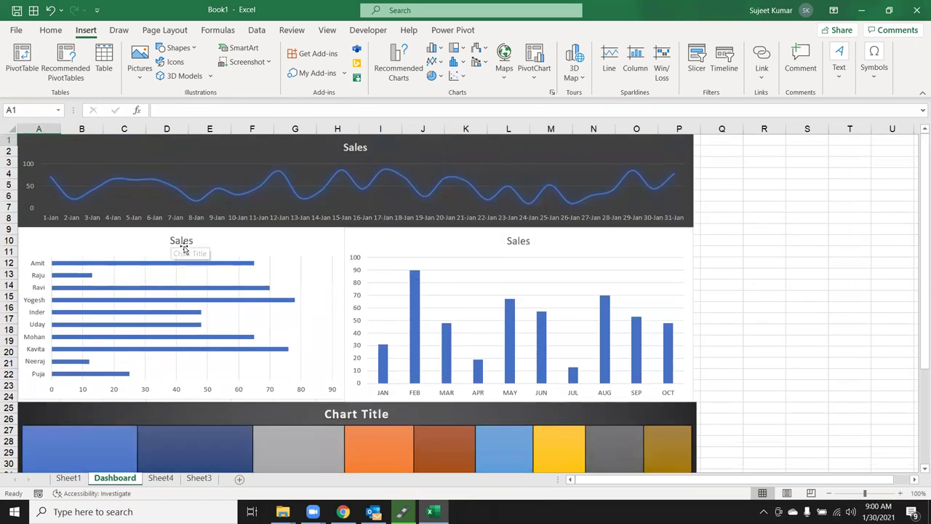
pyautogui.scroll(-3, 515, 370)
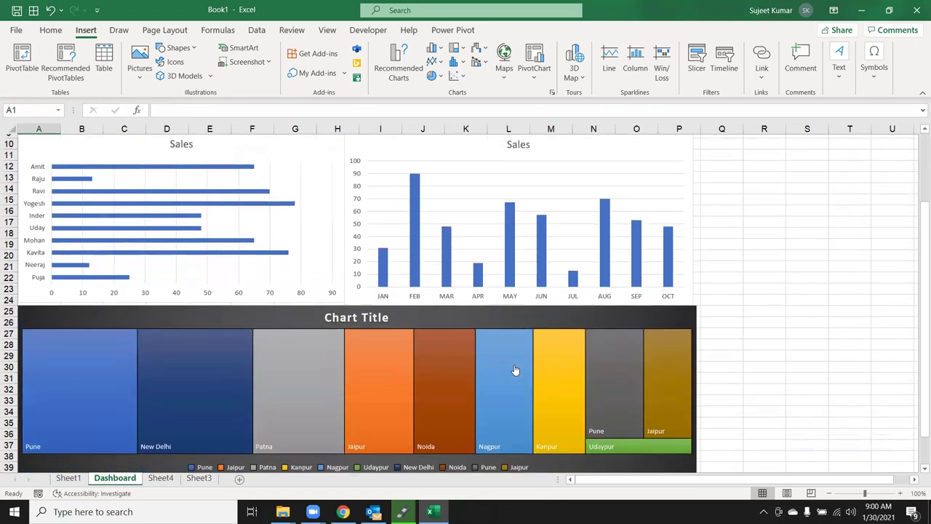
pyautogui.rightClick(509, 318)
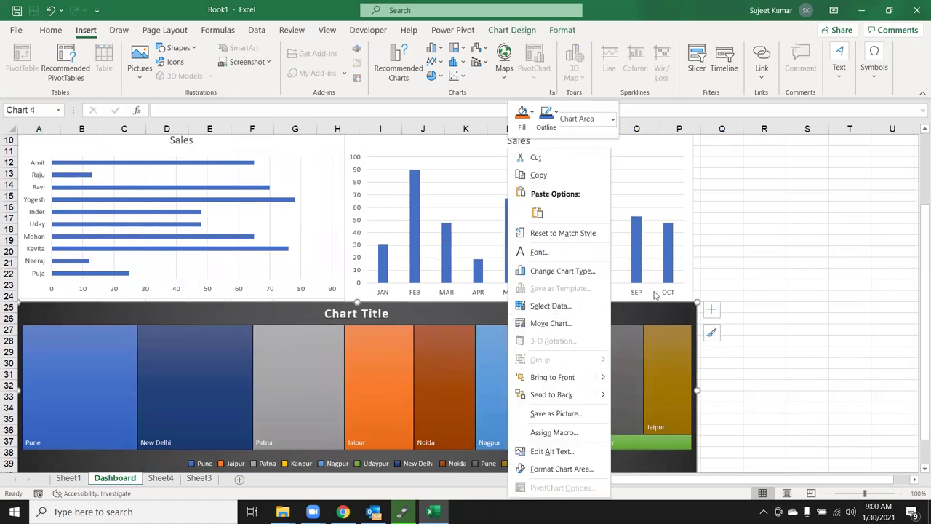
pyautogui.click(160, 498)
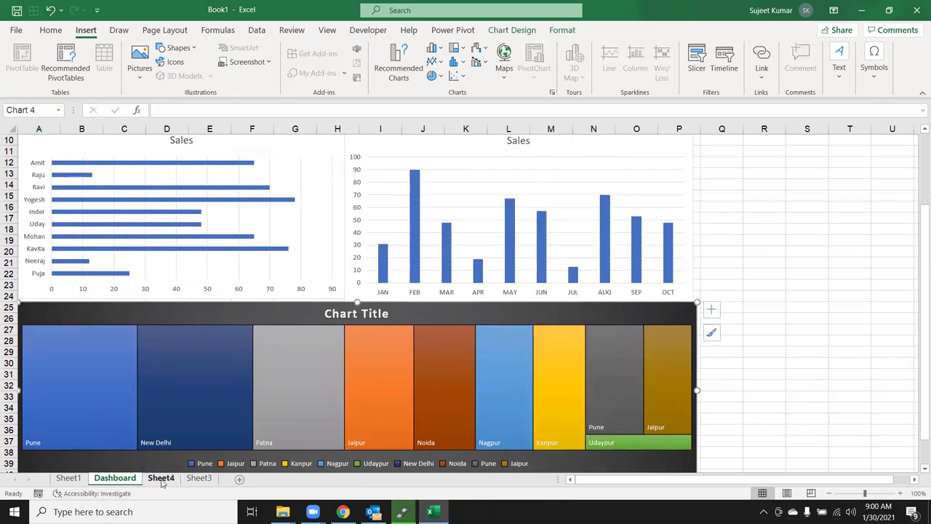
pyautogui.click(161, 478)
# Step: Begin a hyperlink on Sheet4's treemap, select the default A1 reference, then cancel
pyautogui.rightClick(234, 378)
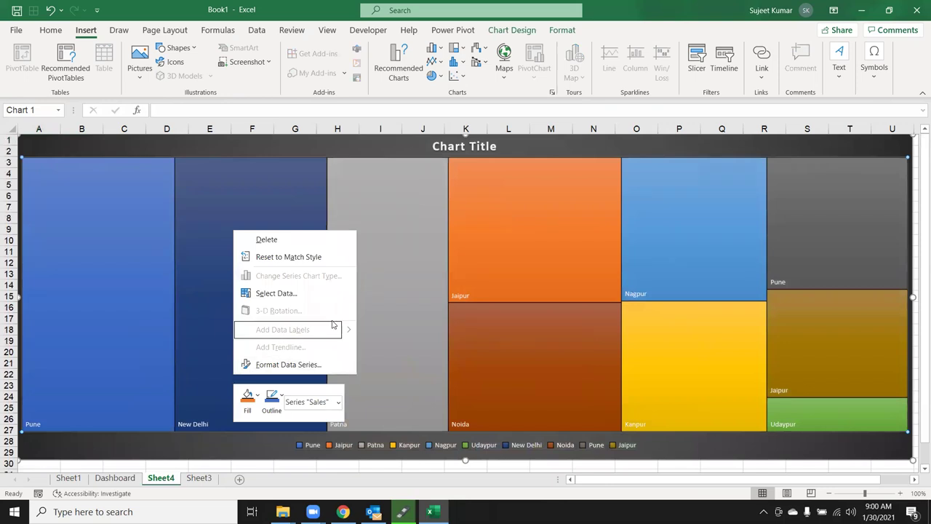
pyautogui.click(763, 78)
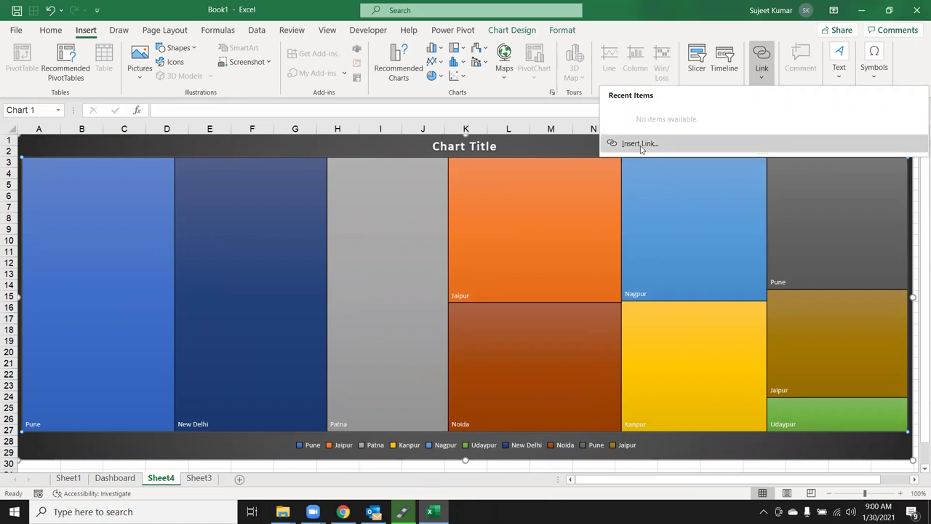
pyautogui.click(640, 143)
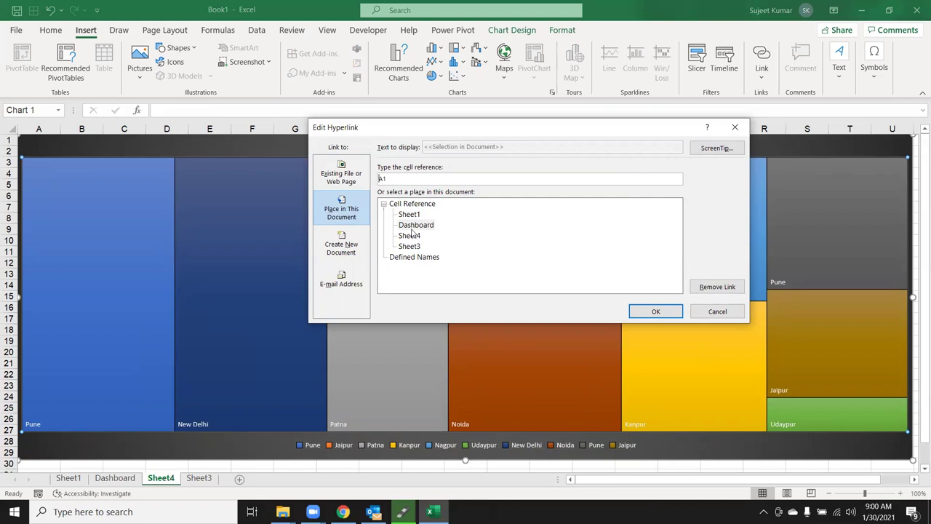
pyautogui.moveTo(392, 179); pyautogui.dragTo(327, 178)
pyautogui.click(717, 311)
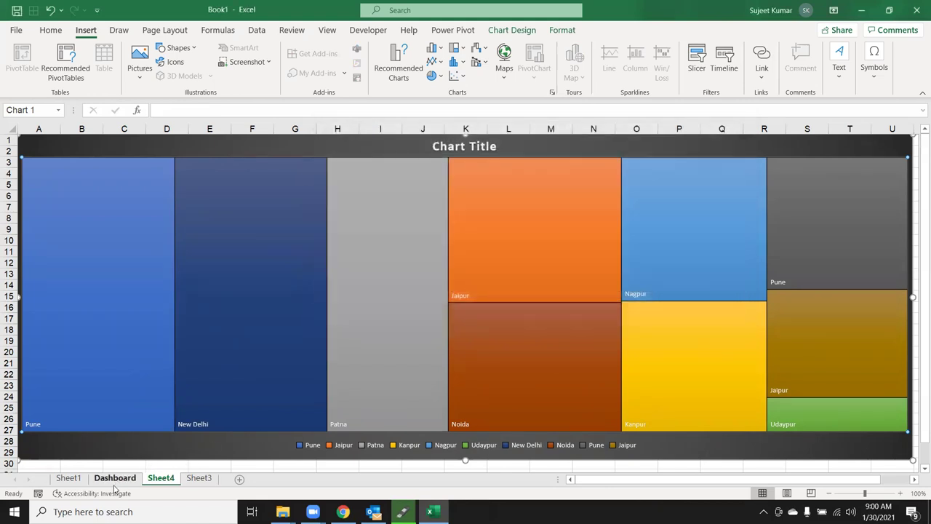
# Step: After checking the Dashboard layout, link Sheet4's treemap to Dashboard cell A25
pyautogui.click(115, 478)
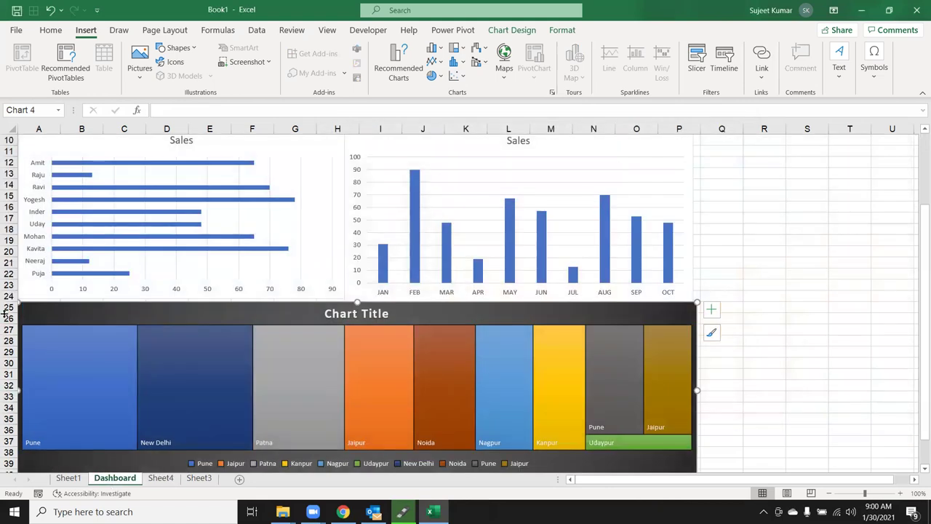
pyautogui.click(161, 478)
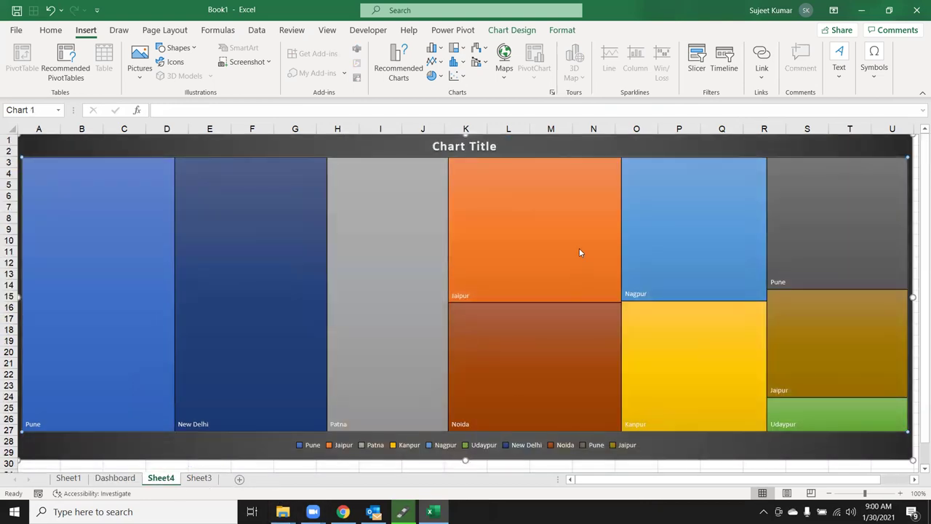
pyautogui.click(762, 69)
pyautogui.click(682, 149)
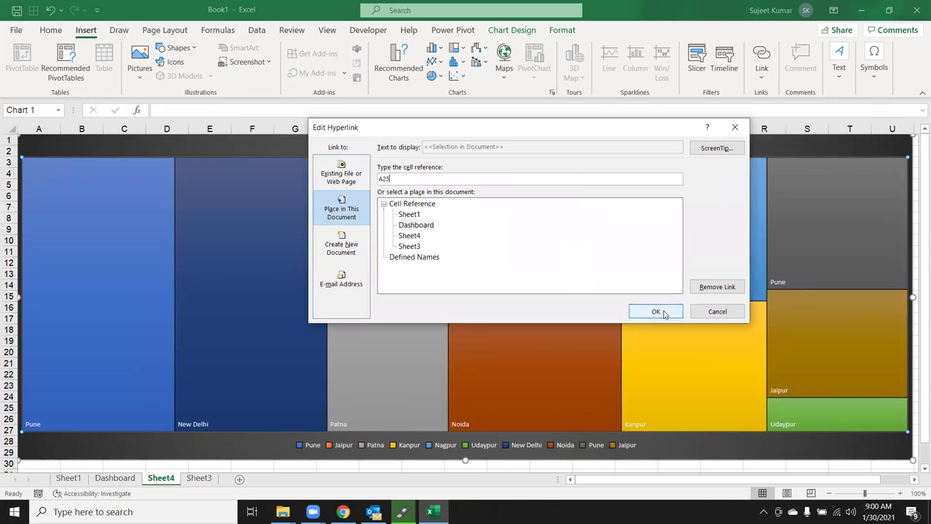
pyautogui.click(656, 312)
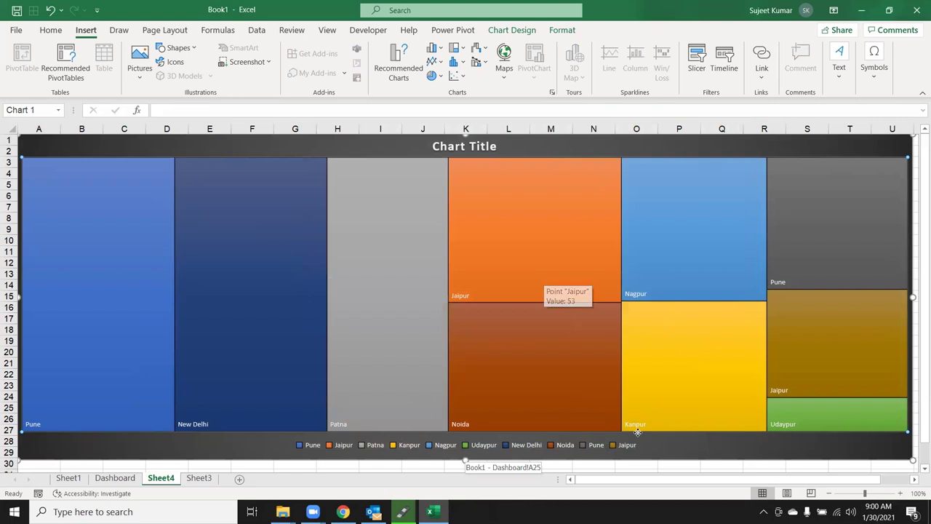
# Step: Test the treemap links between Sheet4 and the Dashboard in both directions
pyautogui.click(641, 464)
pyautogui.click(584, 385)
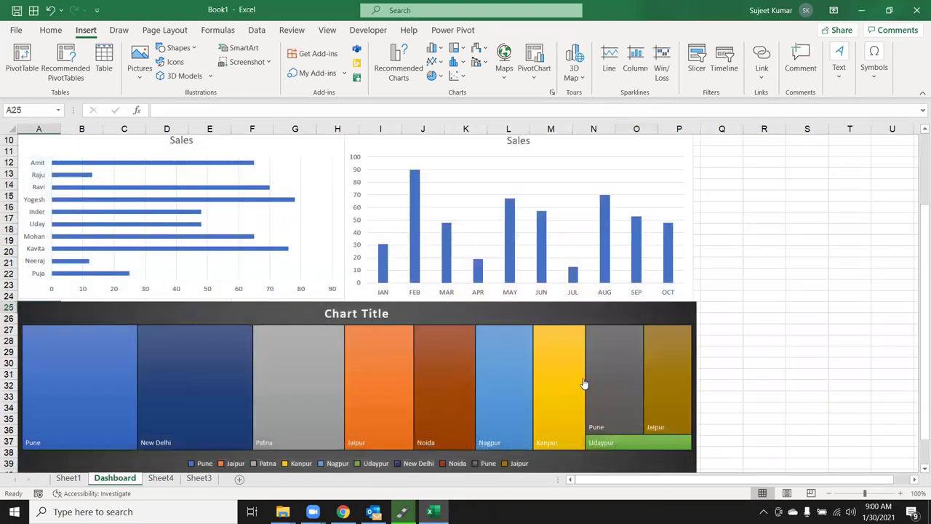
pyautogui.scroll(3, 670, 353)
pyautogui.click(770, 252)
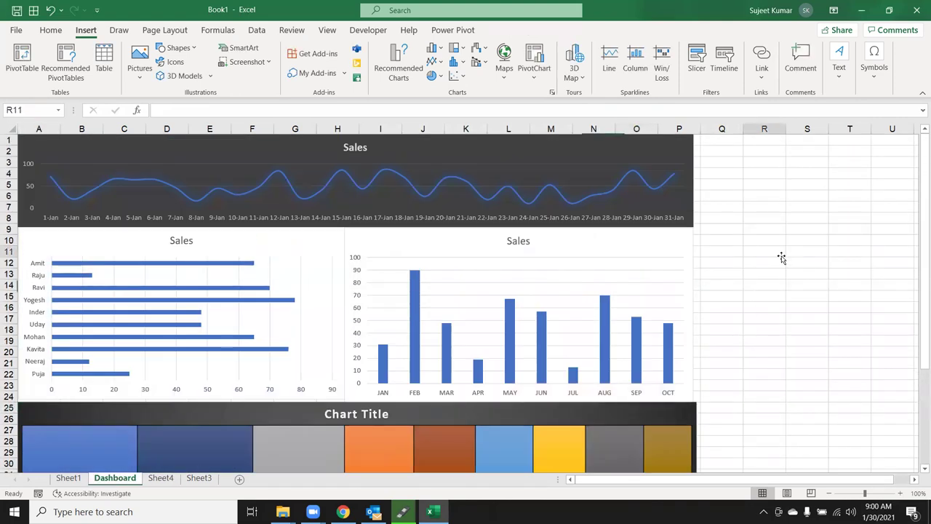
pyautogui.click(218, 455)
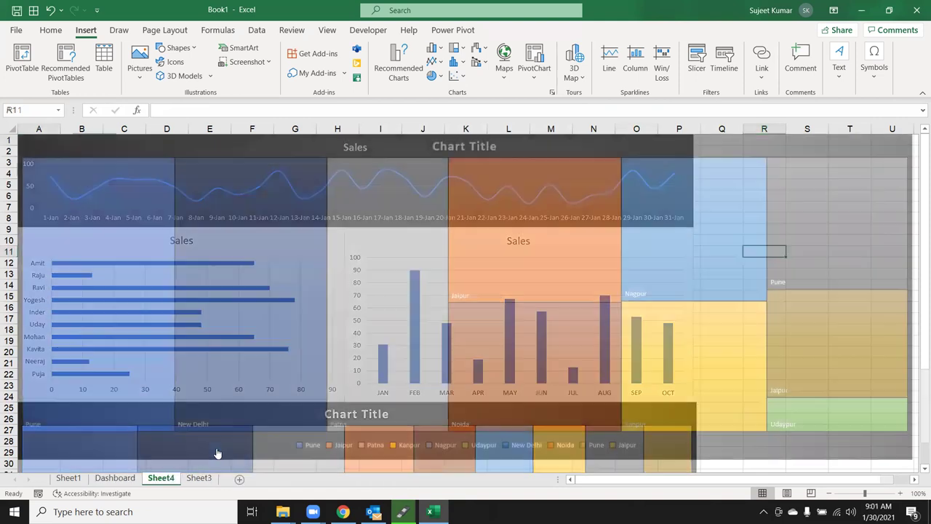
pyautogui.click(341, 324)
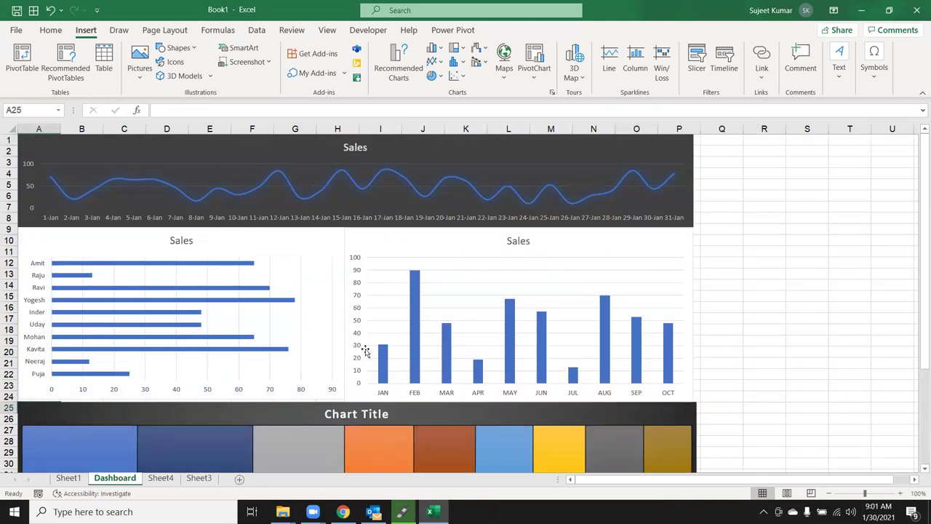
pyautogui.scroll(-4, 343, 342)
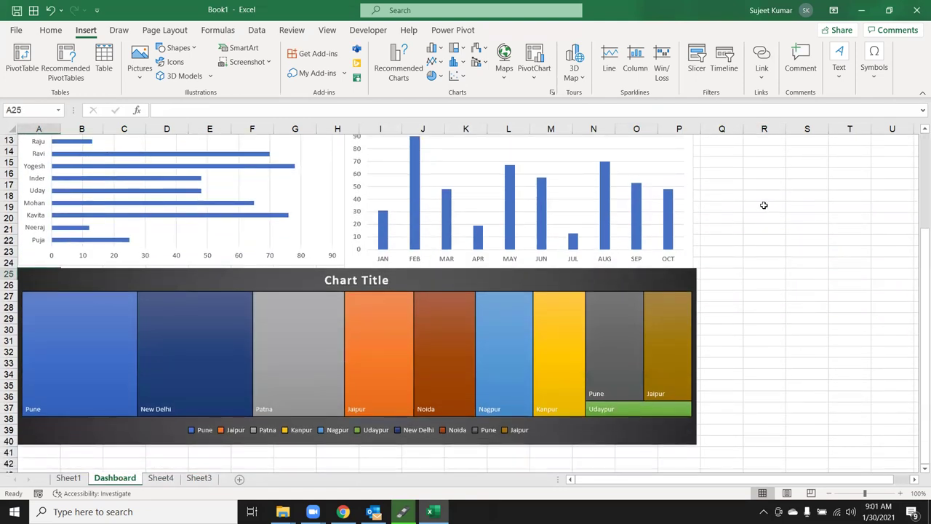
pyautogui.scroll(4, 728, 218)
pyautogui.click(770, 160)
pyautogui.scroll(-5, 531, 350)
pyautogui.scroll(5, 531, 352)
pyautogui.scroll(-4, 530, 352)
pyautogui.scroll(-1, 531, 352)
pyautogui.scroll(2, 530, 352)
pyautogui.scroll(3, 530, 352)
pyautogui.scroll(-5, 530, 352)
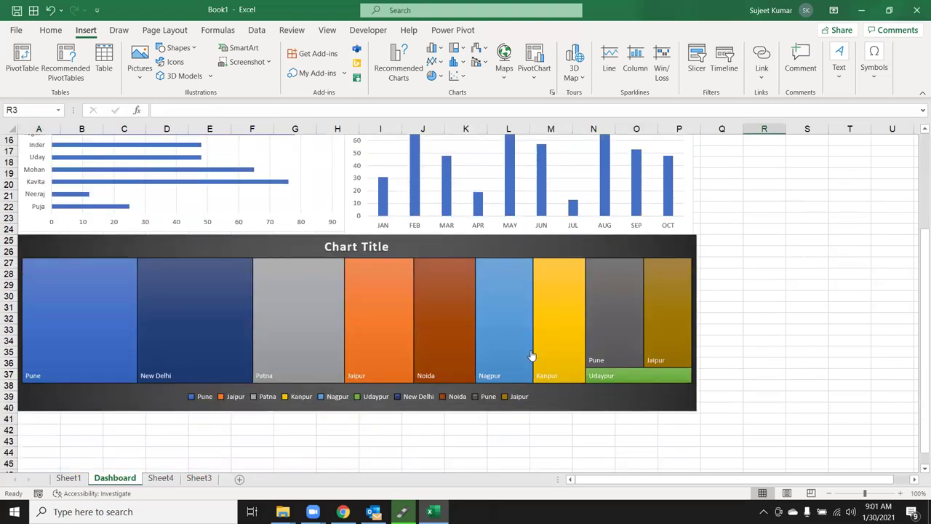
pyautogui.hotkey('ctrl', 'pagedown')
pyautogui.hotkey('ctrl', 'pageup')
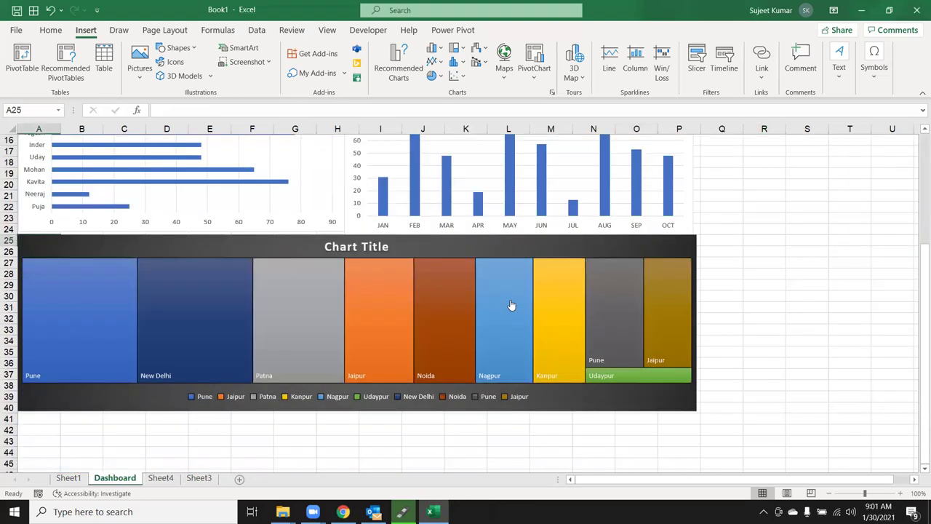
pyautogui.hotkey('ctrl', 'pagedown')
pyautogui.hotkey('ctrl', 'pageup')
pyautogui.scroll(3, 757, 311)
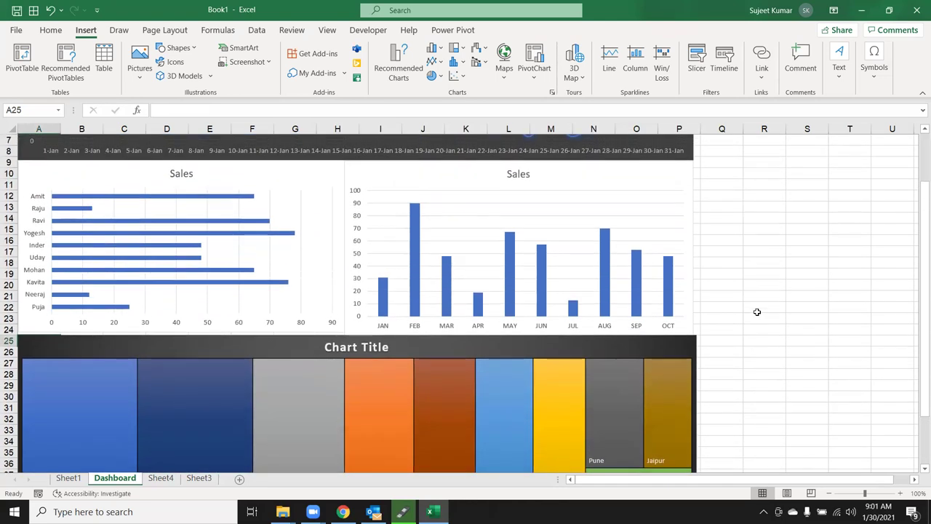
pyautogui.scroll(2, 757, 312)
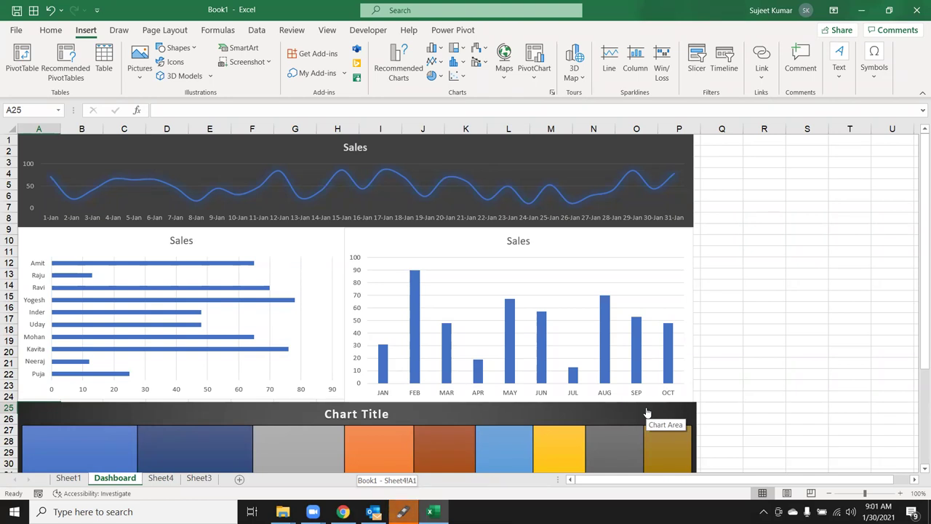
pyautogui.click(604, 426)
pyautogui.click(573, 408)
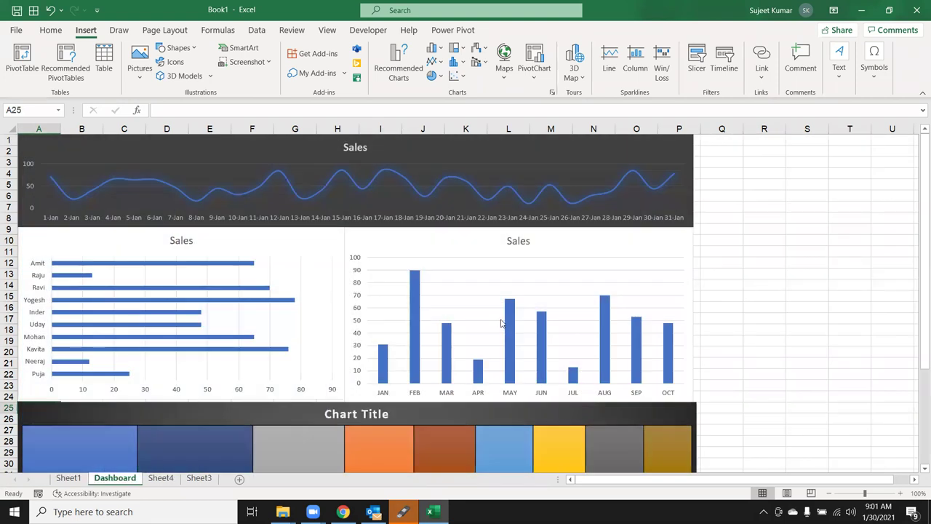
pyautogui.click(481, 169)
pyautogui.click(480, 169)
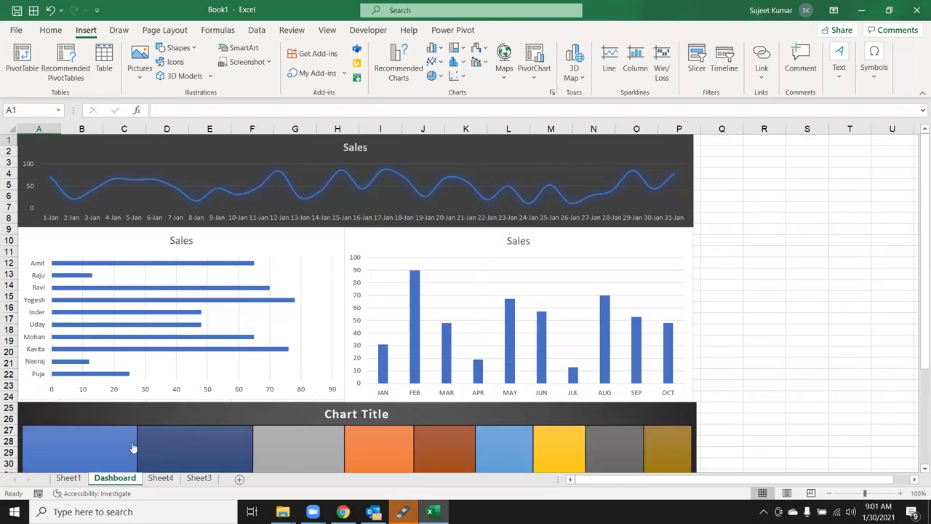
# Step: From Sheet3's Sales line chart, hide Sheet3 via its tab menu and return to the Dashboard
pyautogui.click(315, 158)
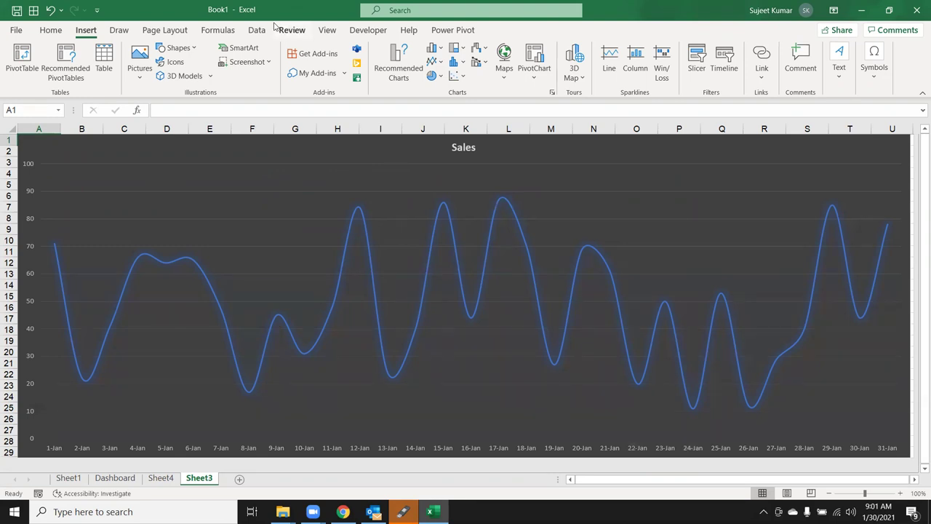
pyautogui.rightClick(211, 478)
pyautogui.click(266, 429)
pyautogui.click(125, 479)
pyautogui.click(824, 243)
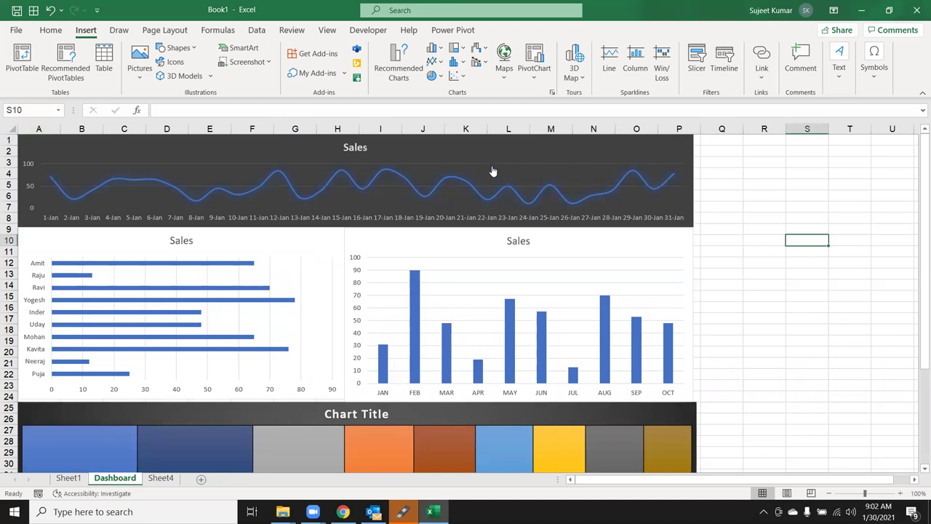
# Step: Unhide Sheet3, then view Sheet4, the Dashboard and Sheet3's full-size Sales line chart
pyautogui.rightClick(125, 477)
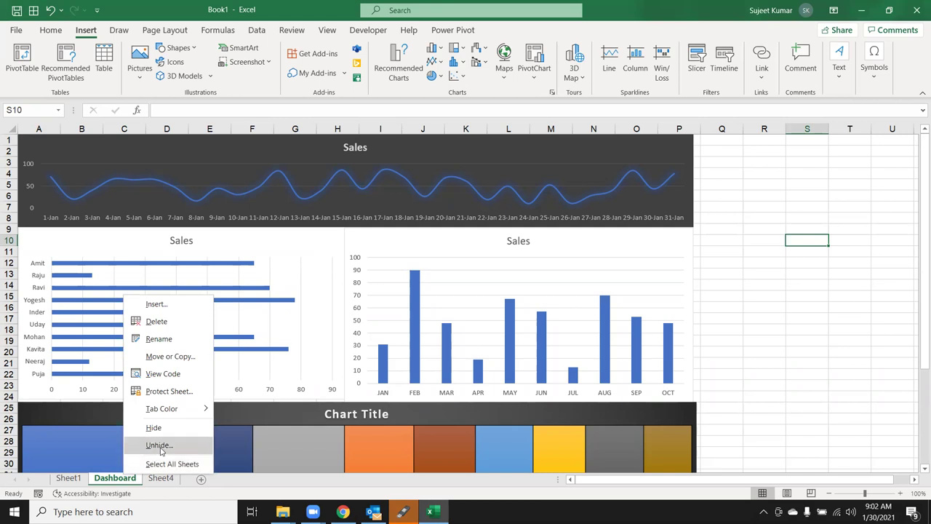
pyautogui.press('Return')
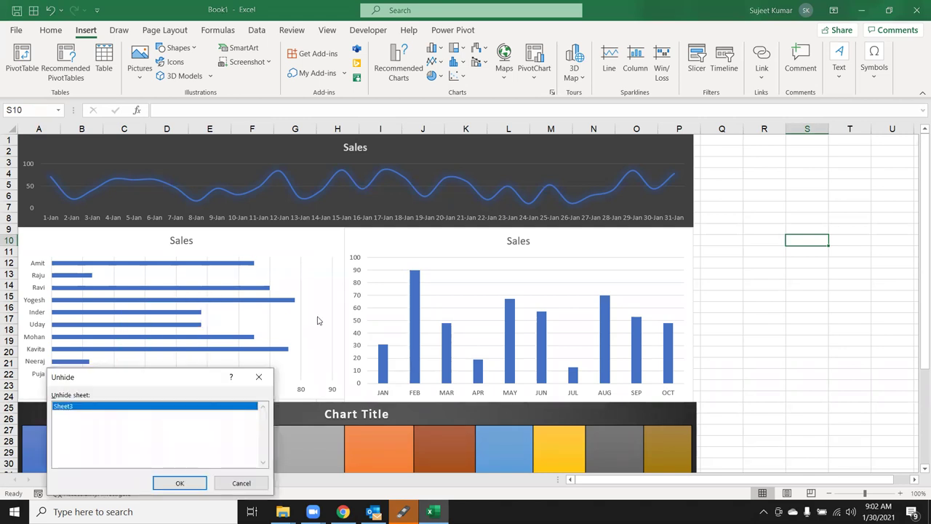
pyautogui.click(198, 485)
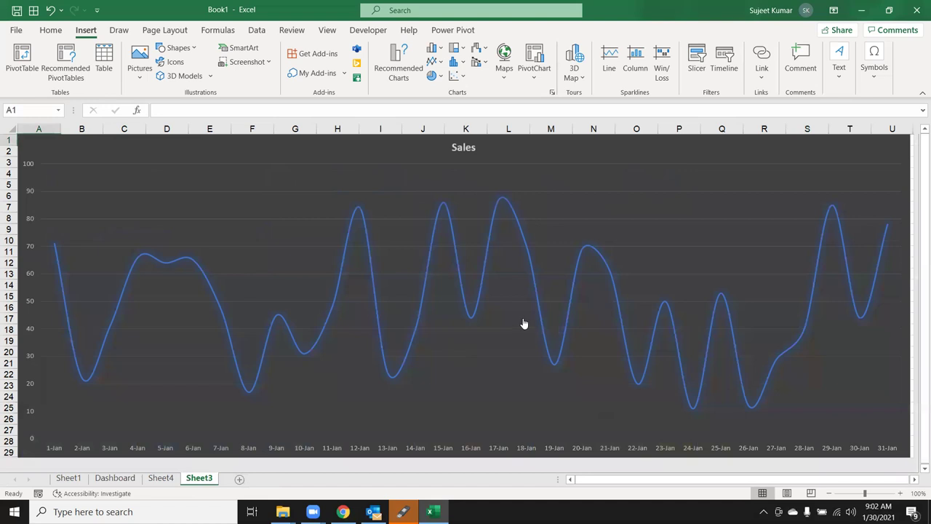
pyautogui.click(165, 479)
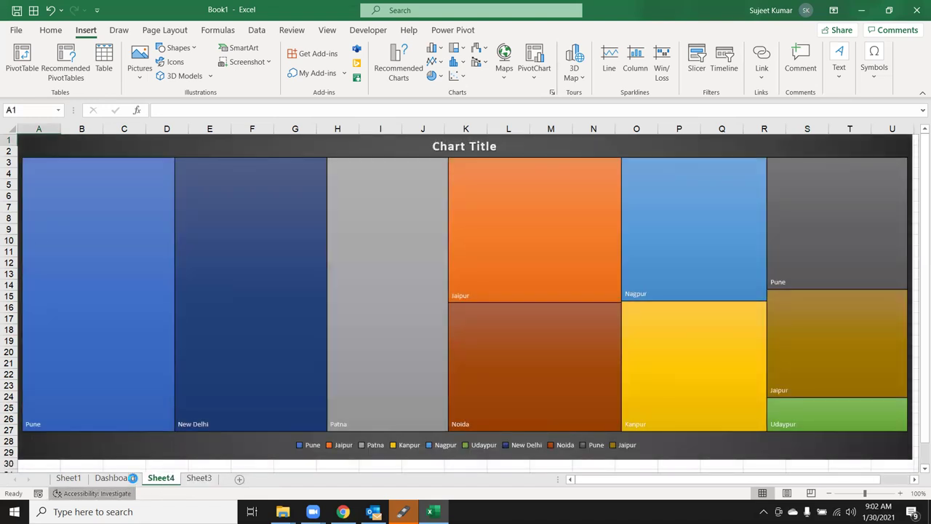
pyautogui.click(120, 478)
pyautogui.click(918, 138)
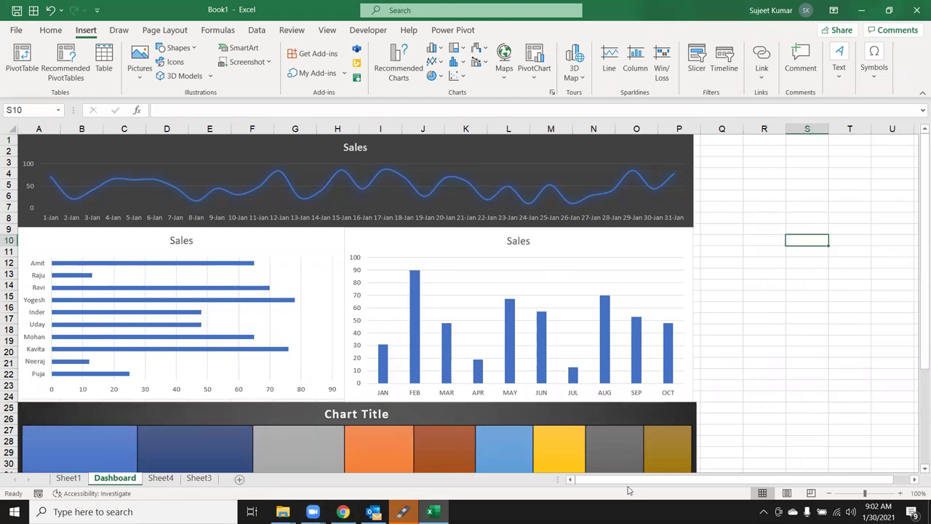
pyautogui.click(199, 478)
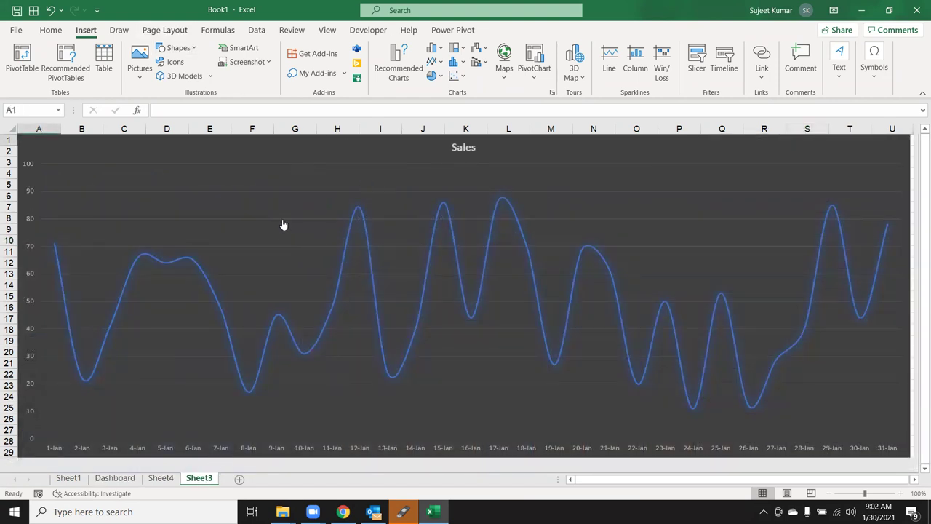
# Step: Turn off row and column headings on Sheet3 and Sheet4 from Page Layout
pyautogui.click(174, 33)
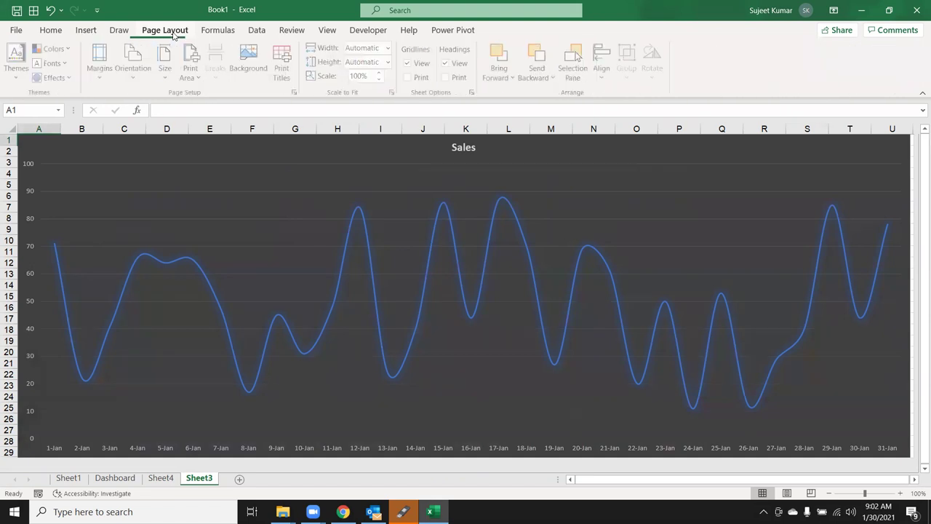
pyautogui.click(447, 64)
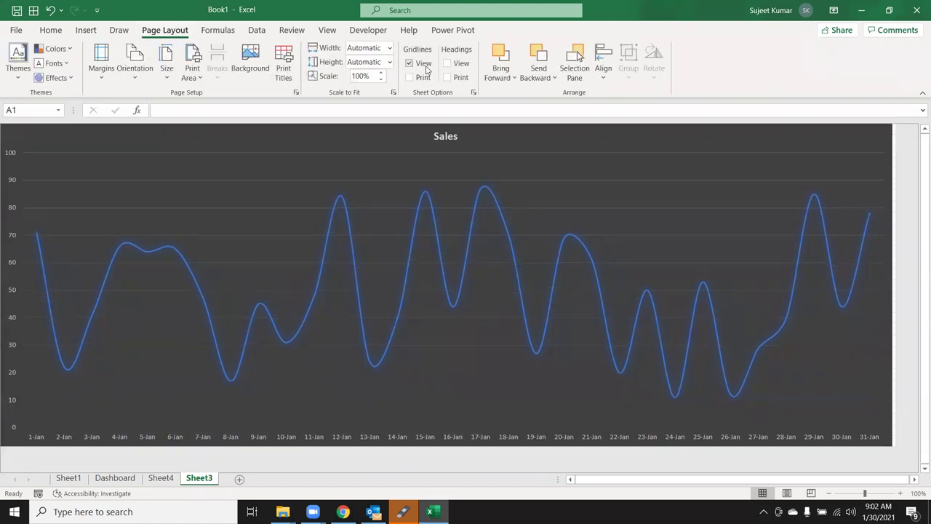
pyautogui.click(160, 478)
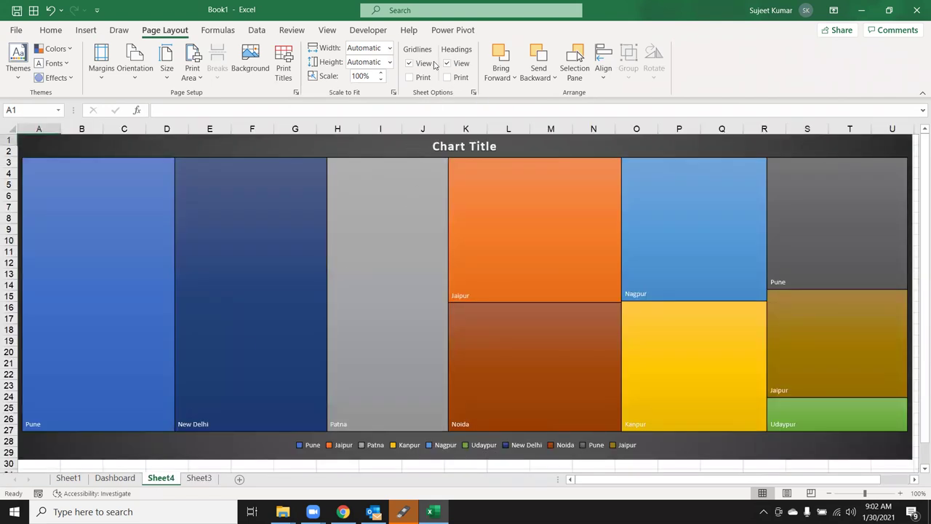
pyautogui.click(456, 64)
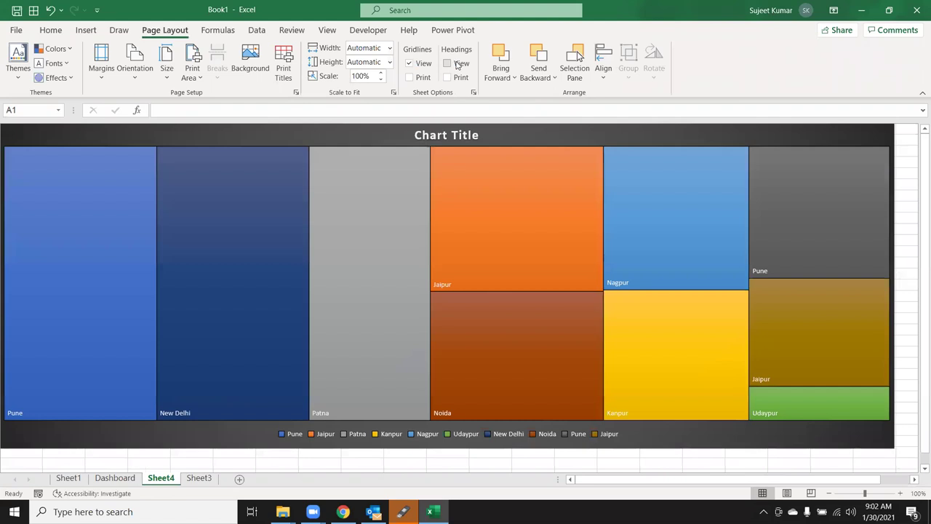
# Step: Repeatedly test the Dashboard Sales line chart's link to Sheet3's enlarged chart and back
pyautogui.click(131, 480)
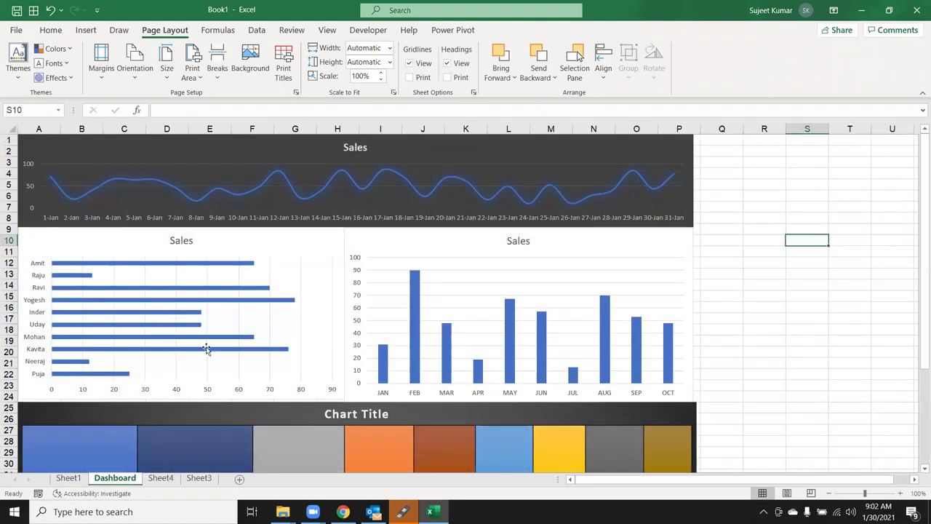
pyautogui.click(458, 158)
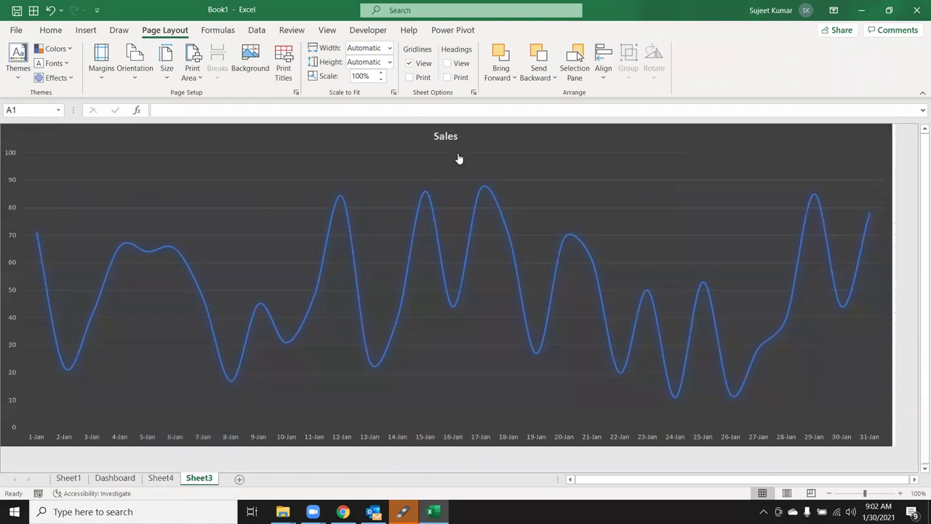
pyautogui.click(271, 155)
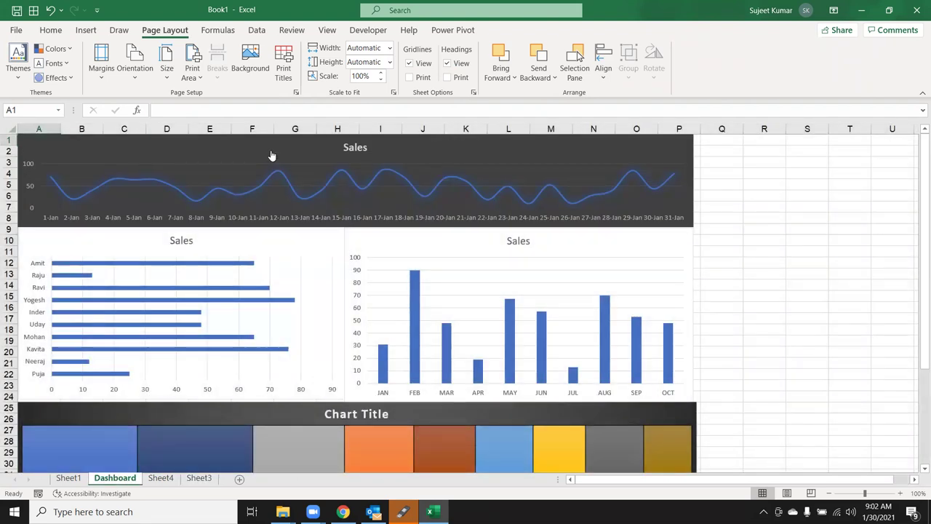
pyautogui.click(271, 155)
pyautogui.click(271, 155)
pyautogui.click(270, 154)
pyautogui.click(269, 155)
pyautogui.click(269, 157)
pyautogui.click(268, 157)
pyautogui.click(268, 157)
pyautogui.click(268, 157)
pyautogui.click(269, 157)
pyautogui.click(268, 156)
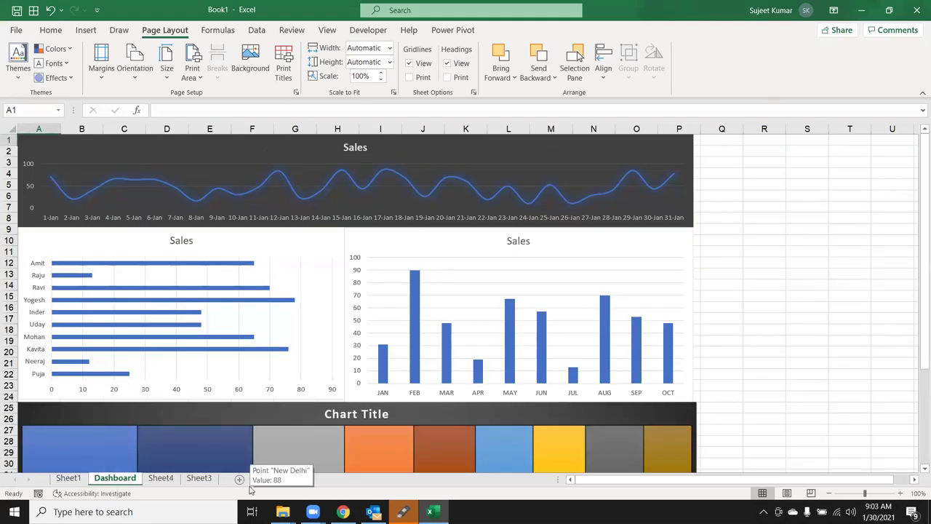
pyautogui.moveTo(97, 193)
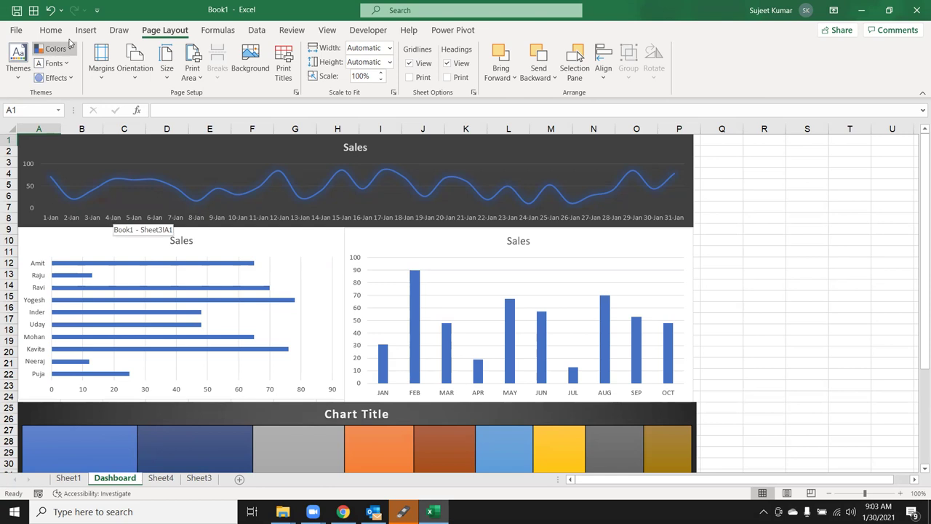
# Step: Untick 'Show sheet tabs' in Excel Options > Advanced for this workbook and confirm with OK
pyautogui.click(20, 36)
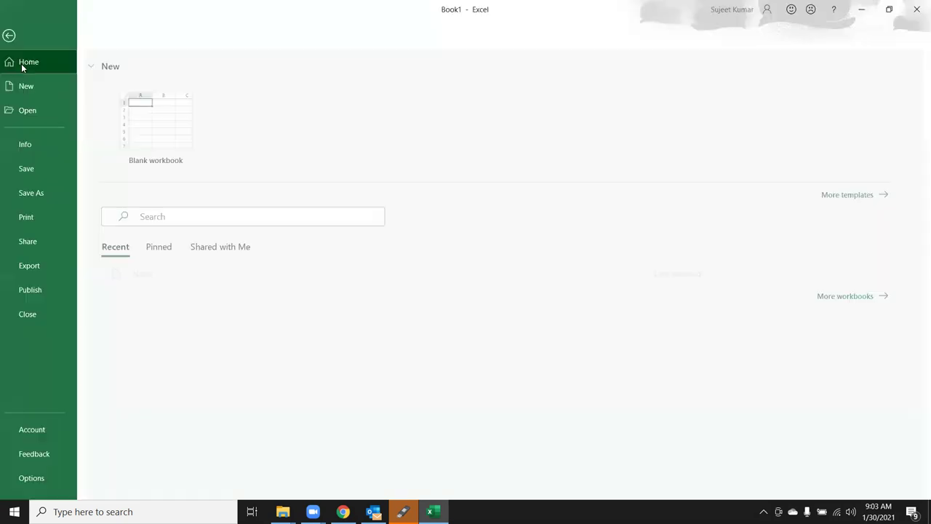
pyautogui.click(36, 479)
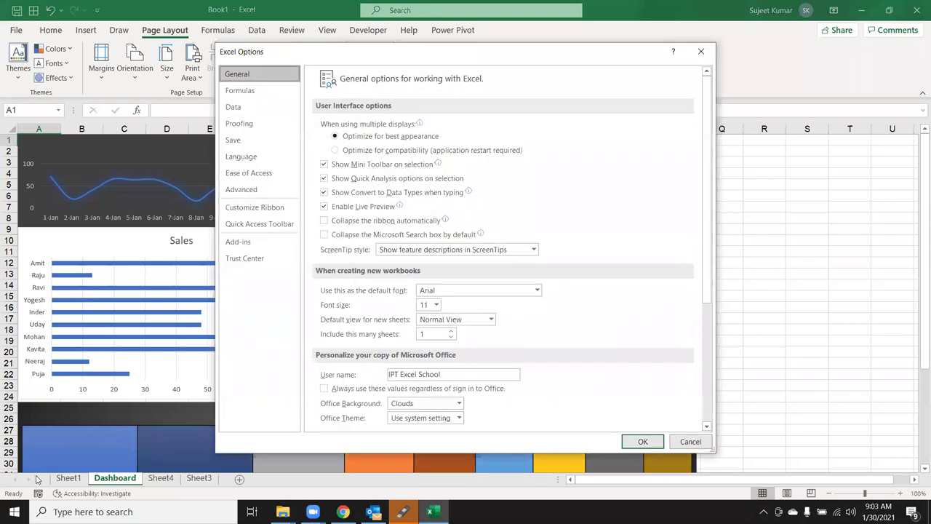
pyautogui.click(251, 191)
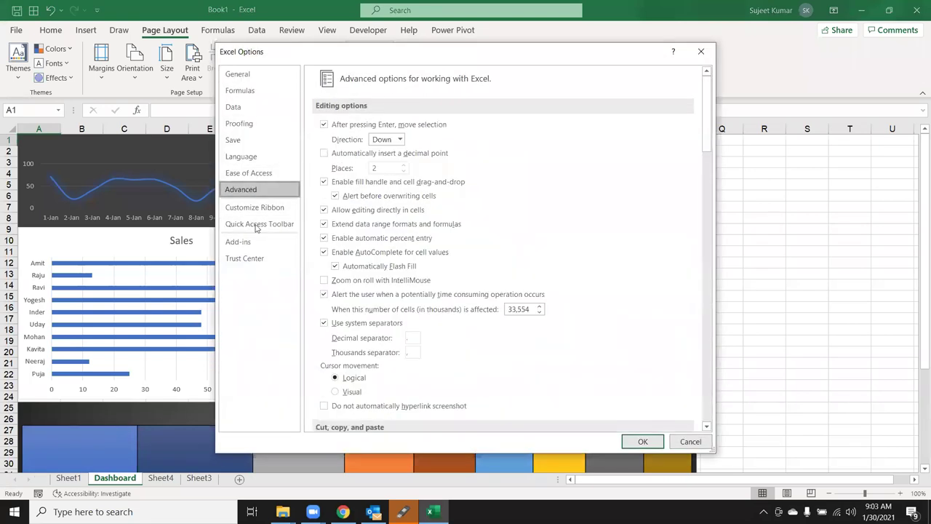
pyautogui.scroll(-2, 371, 335)
pyautogui.scroll(-3, 388, 332)
pyautogui.scroll(-1, 388, 332)
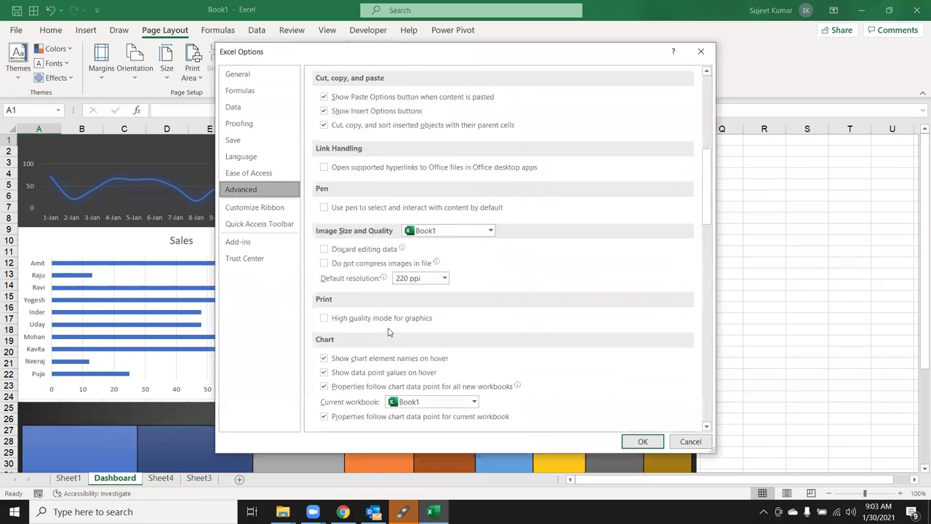
pyautogui.scroll(-1, 388, 332)
pyautogui.scroll(-1, 388, 332)
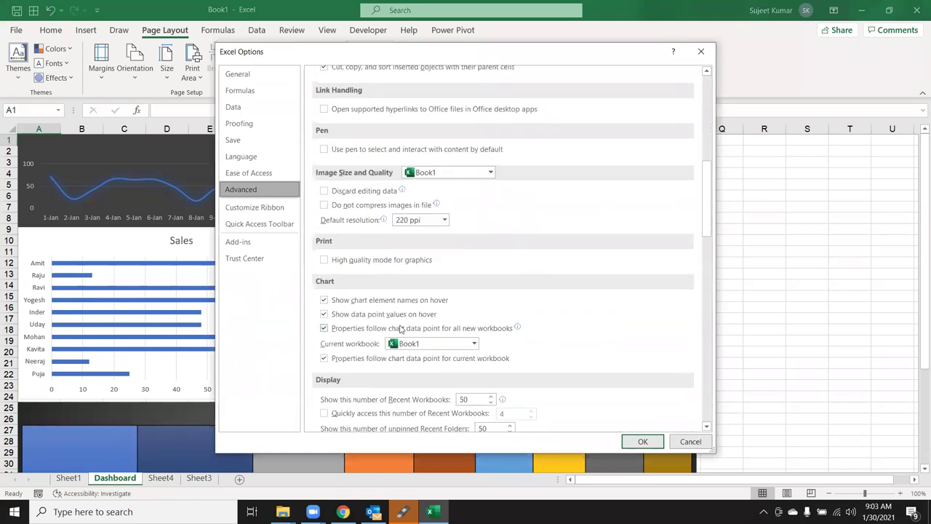
pyautogui.scroll(-4, 394, 378)
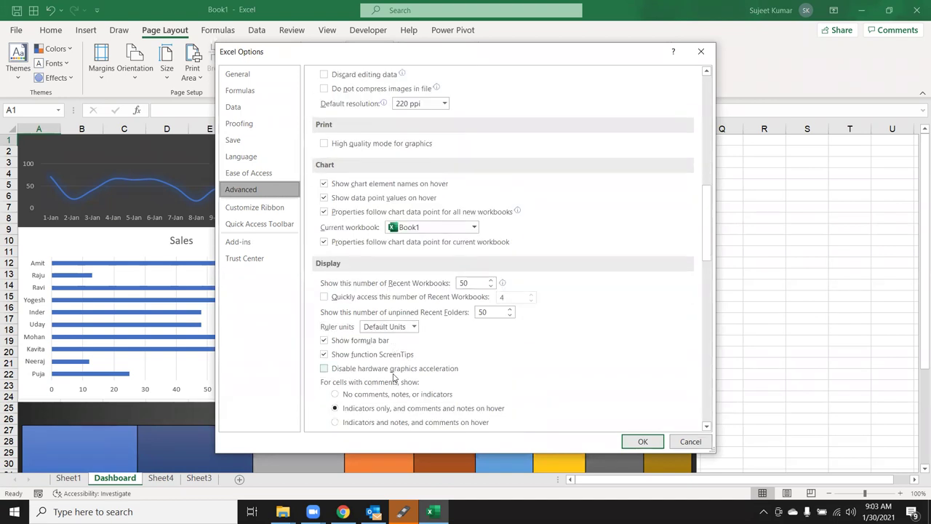
pyautogui.scroll(-3, 394, 378)
pyautogui.scroll(-5, 394, 378)
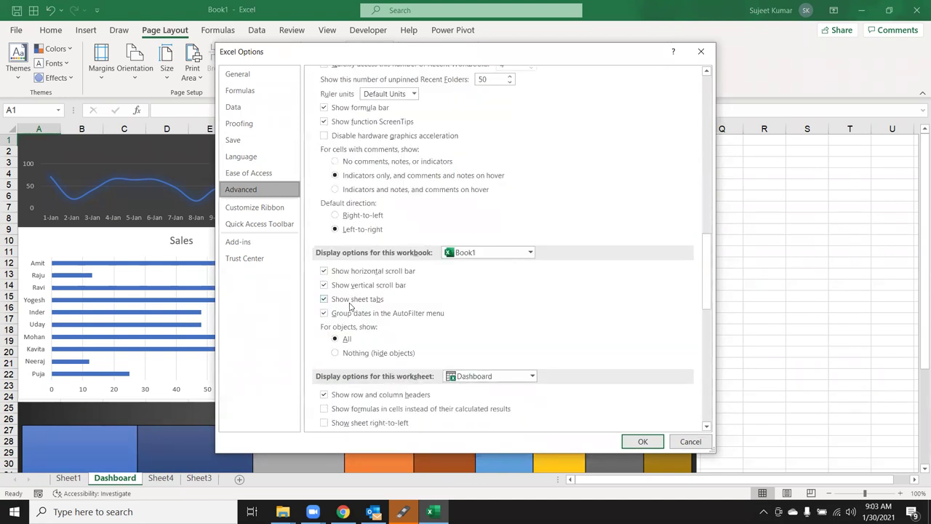
pyautogui.click(350, 304)
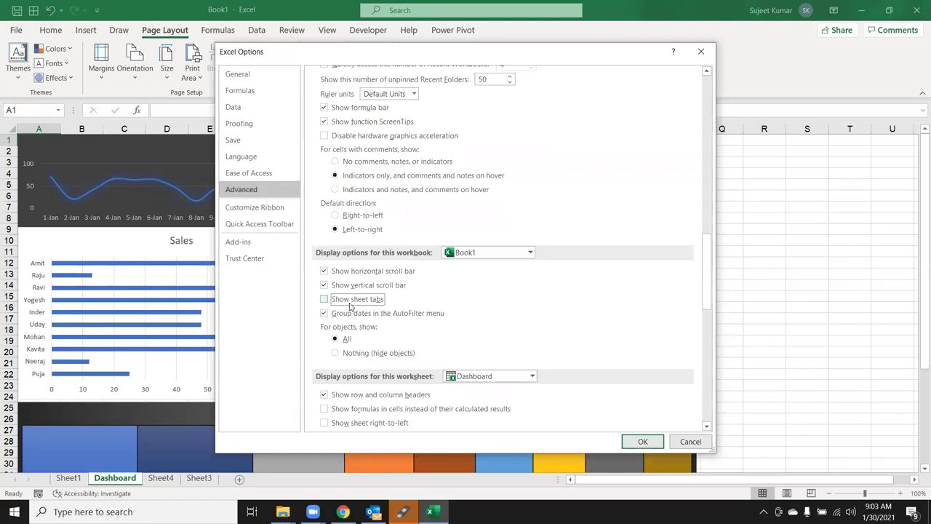
pyautogui.click(639, 441)
pyautogui.hotkey('ctrl', 'pagedown')
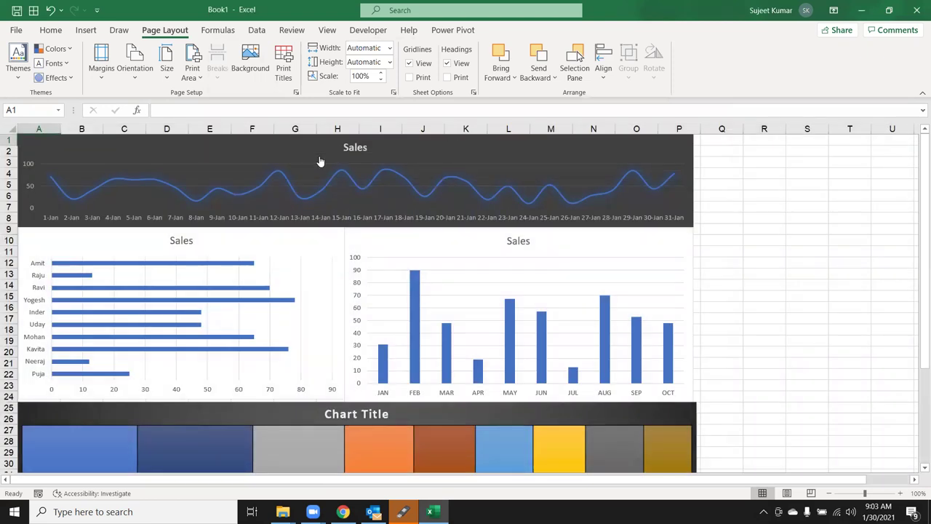
pyautogui.click(299, 245)
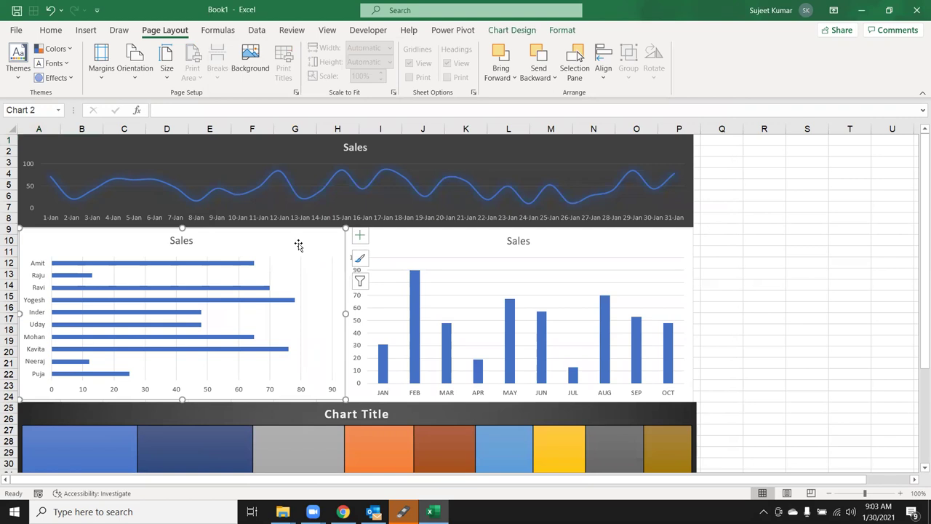
pyautogui.click(262, 432)
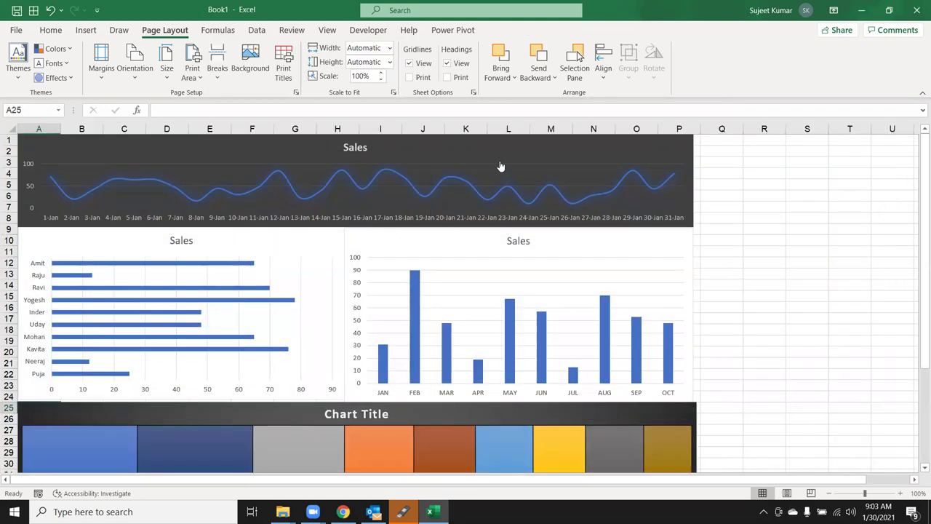
pyautogui.click(501, 167)
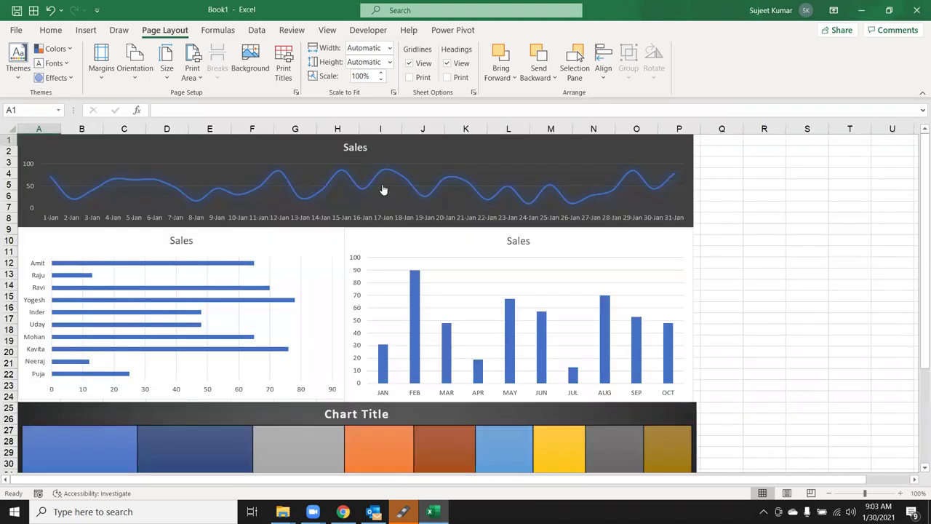
pyautogui.scroll(-3, 338, 349)
pyautogui.scroll(-1, 339, 349)
pyautogui.scroll(2, 339, 349)
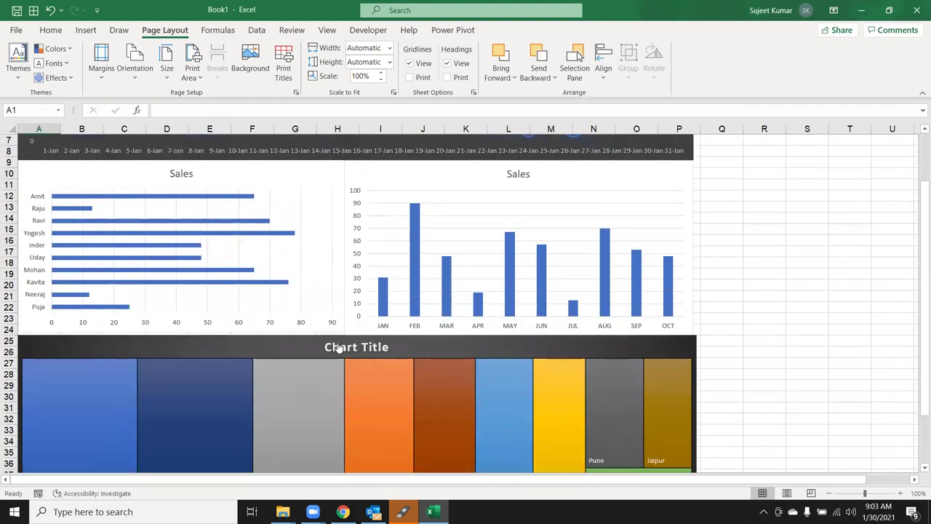
pyautogui.scroll(2, 289, 347)
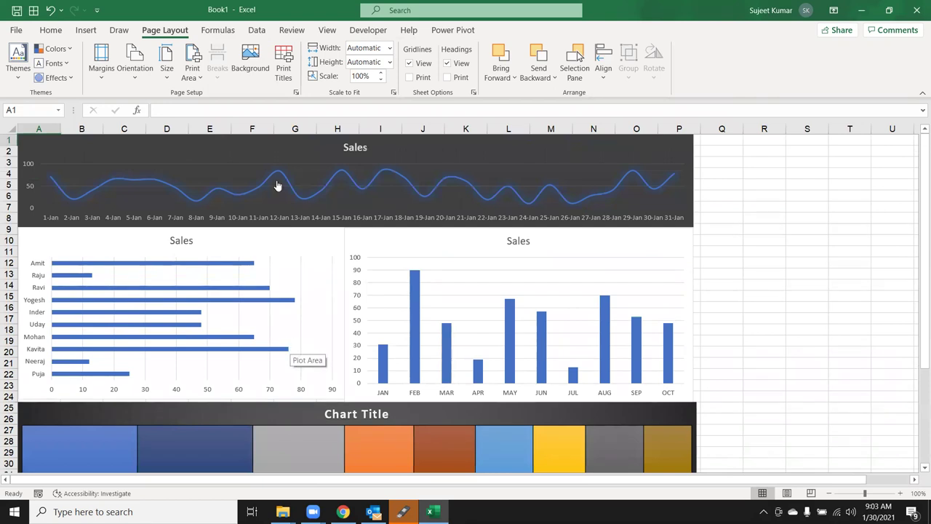
pyautogui.click(292, 158)
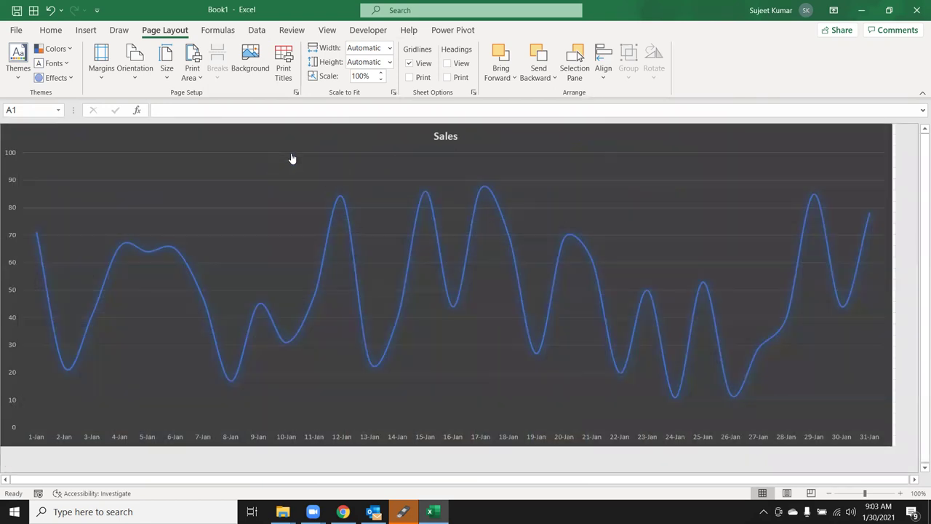
pyautogui.click(285, 220)
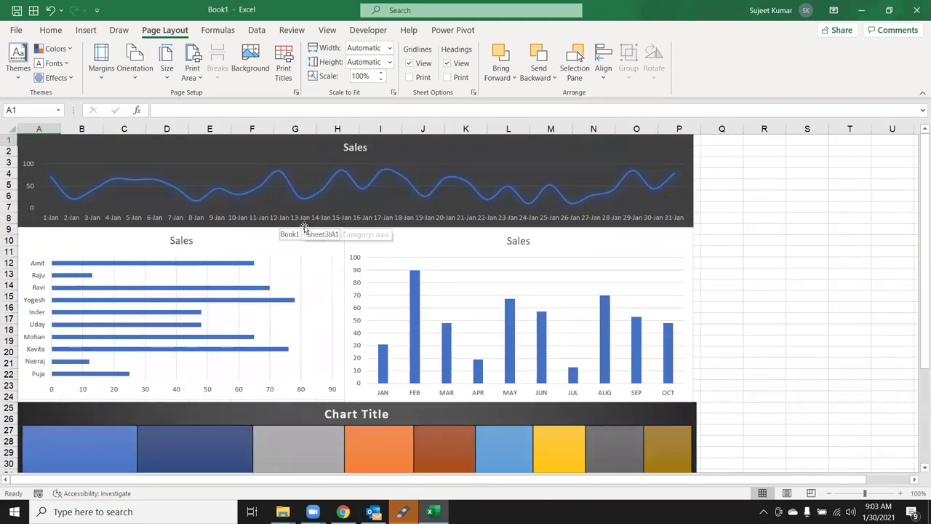
pyautogui.scroll(-3, 320, 306)
pyautogui.click(339, 385)
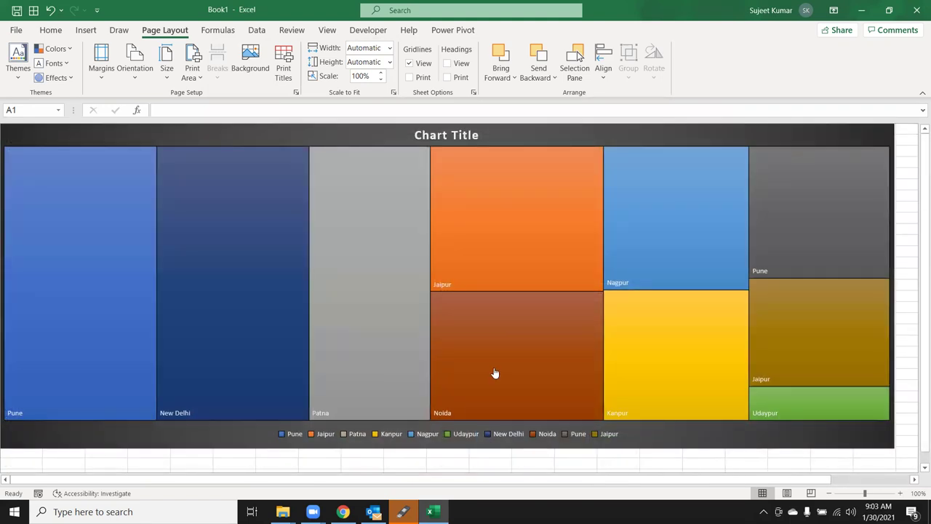
pyautogui.click(492, 368)
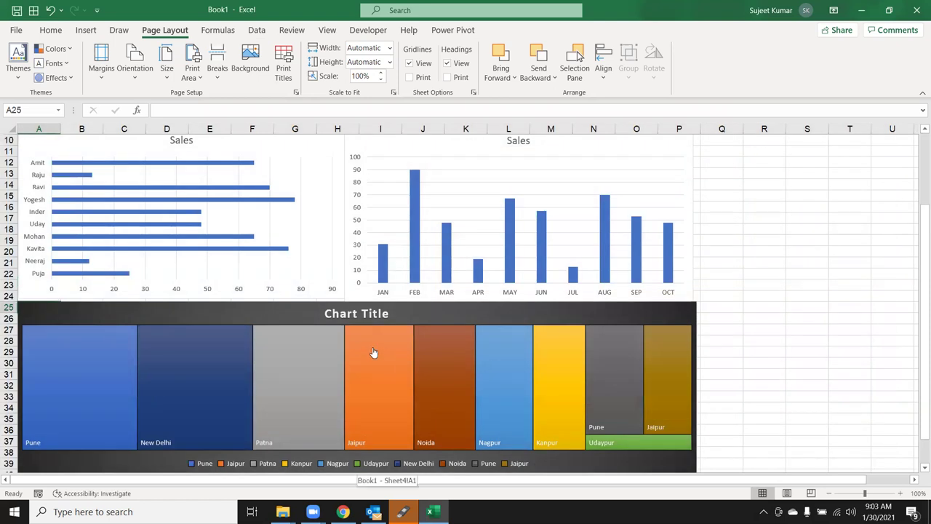
pyautogui.scroll(3, 373, 352)
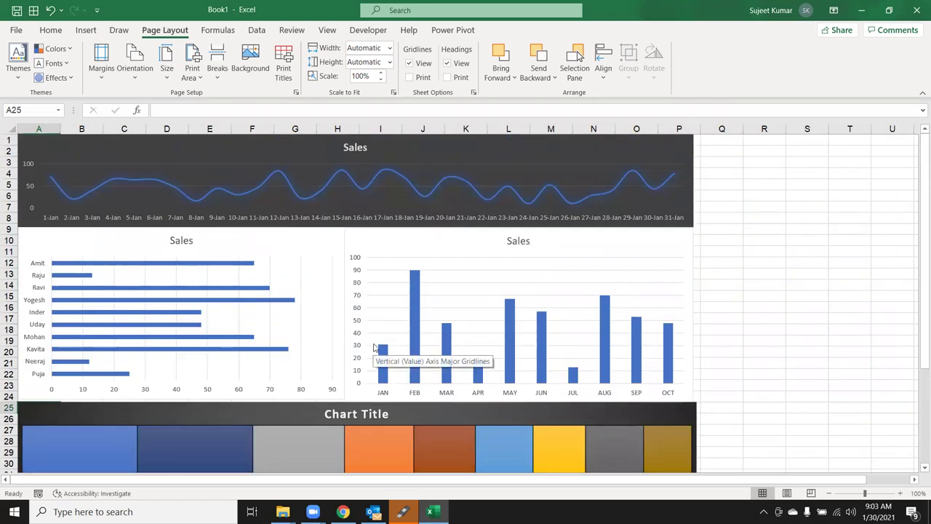
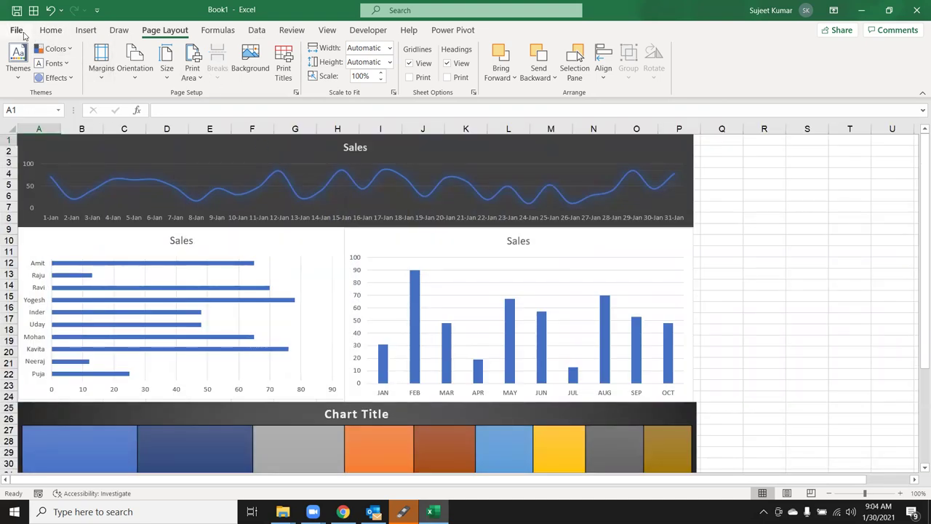
# Step: Tick Show sheet tabs in Excel Options' Advanced workbook display settings and apply
pyautogui.click(16, 29)
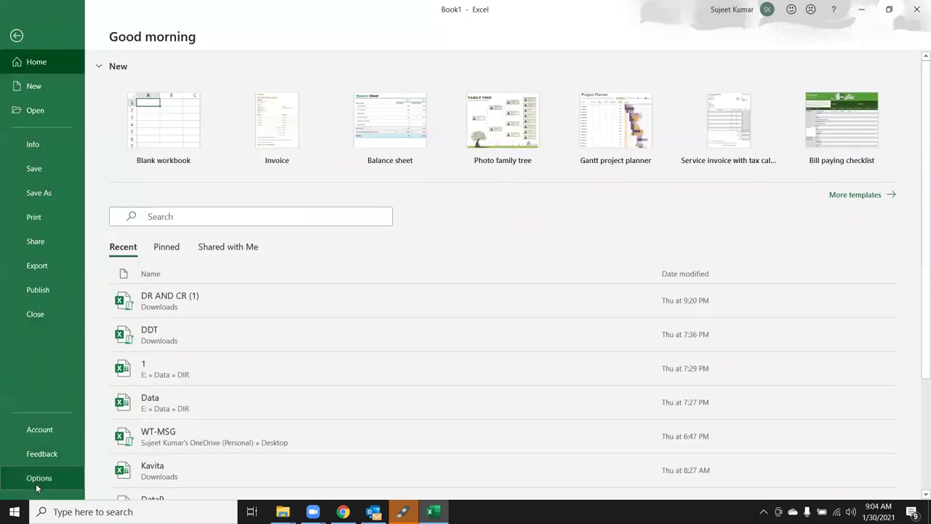
pyautogui.click(21, 477)
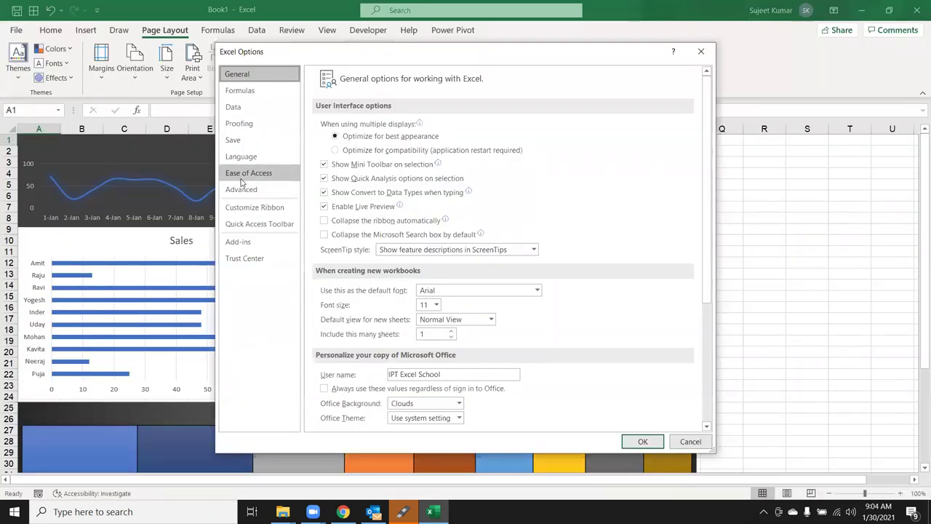
pyautogui.click(245, 194)
pyautogui.scroll(-5, 377, 418)
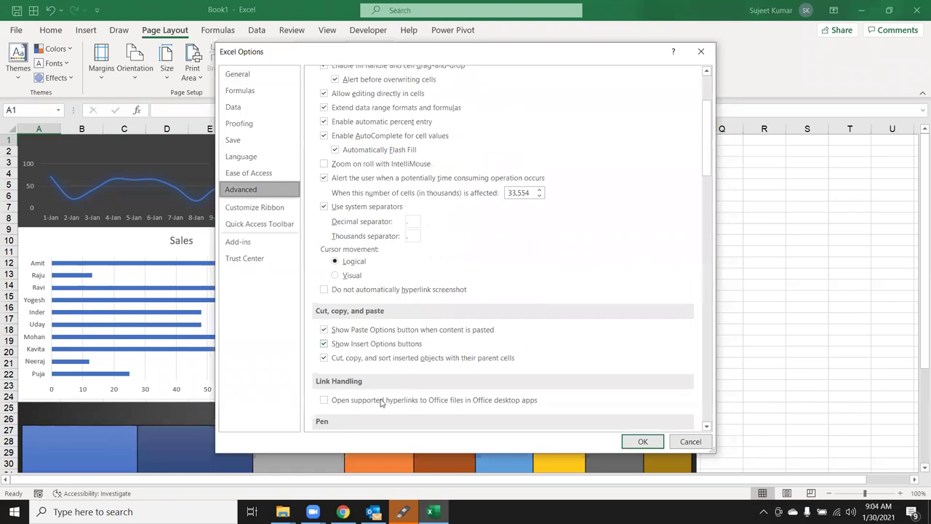
pyautogui.scroll(-5, 377, 418)
pyautogui.scroll(-3, 376, 416)
pyautogui.scroll(-4, 374, 409)
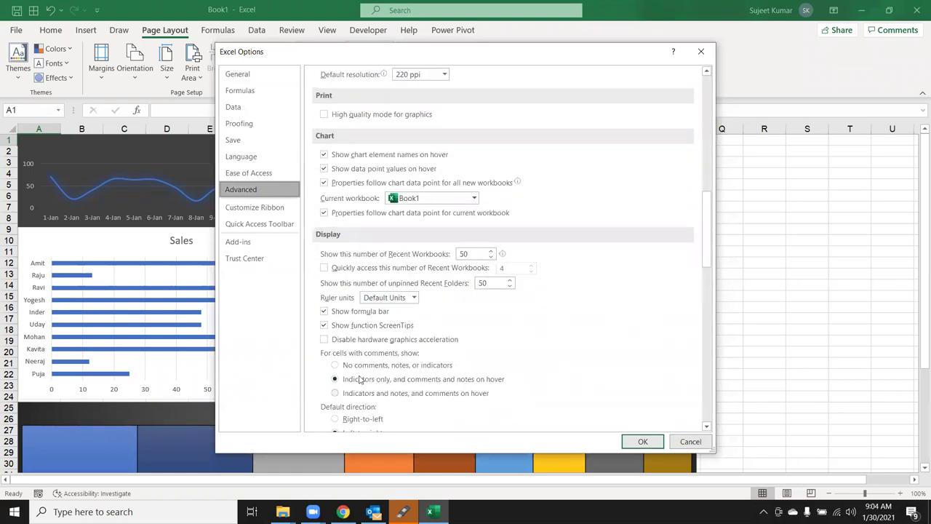
pyautogui.scroll(-5, 357, 372)
pyautogui.scroll(-2, 357, 372)
pyautogui.click(324, 299)
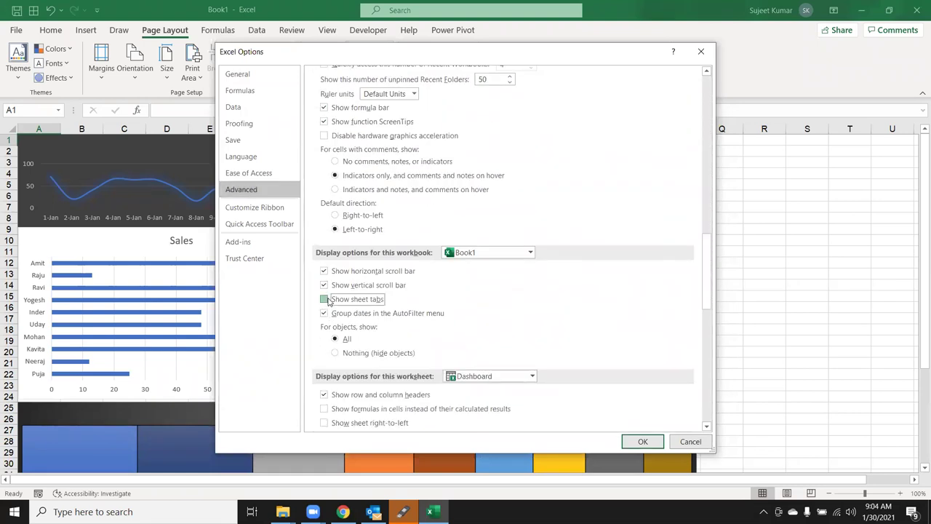
pyautogui.click(643, 441)
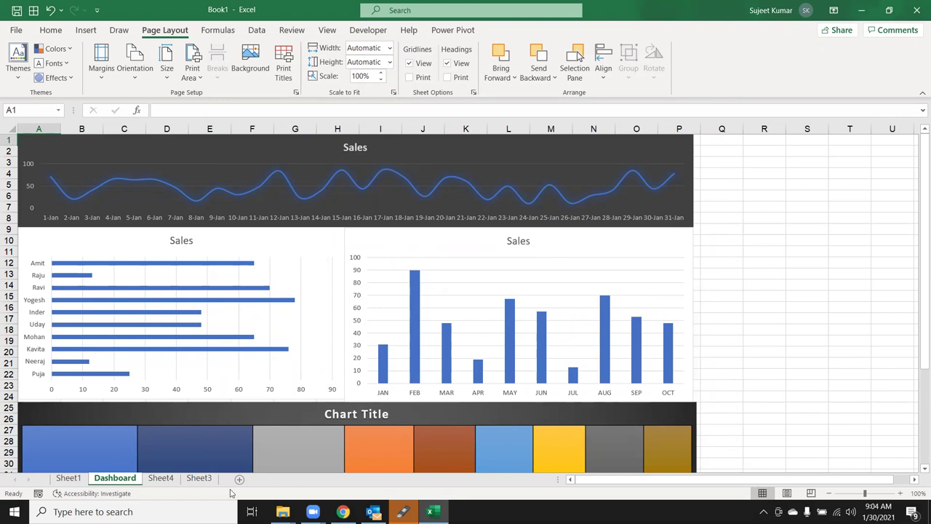
# Step: Select Sheet1's Name and Sales data A1:B11 and create a Chart1 column chart sheet with F11
pyautogui.click(70, 479)
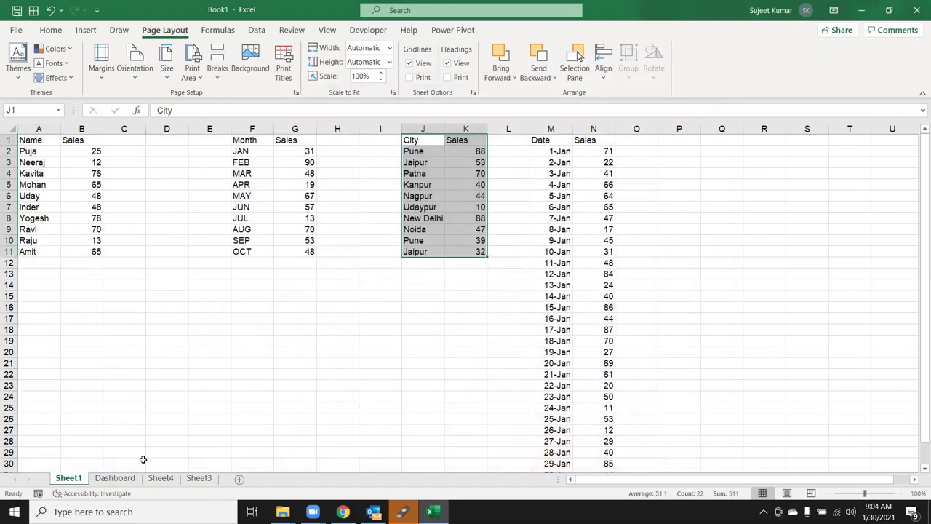
pyautogui.click(123, 478)
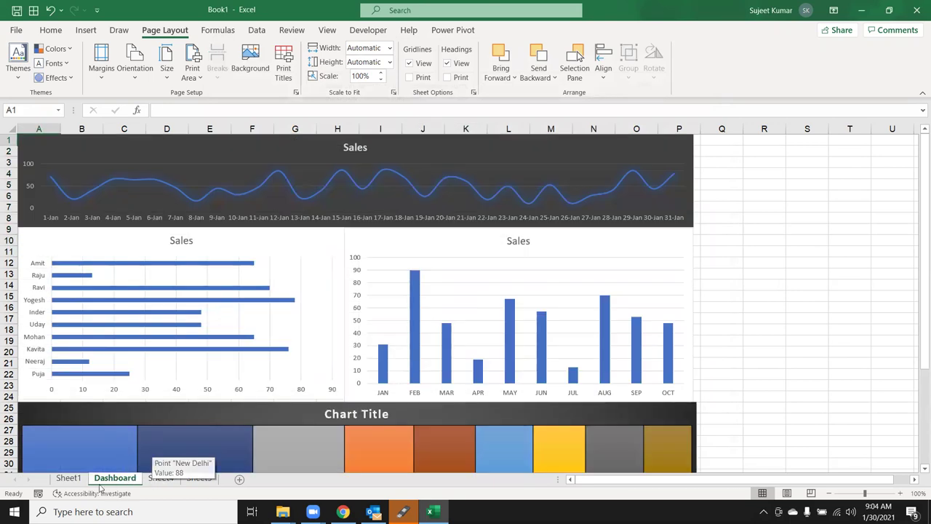
pyautogui.click(68, 478)
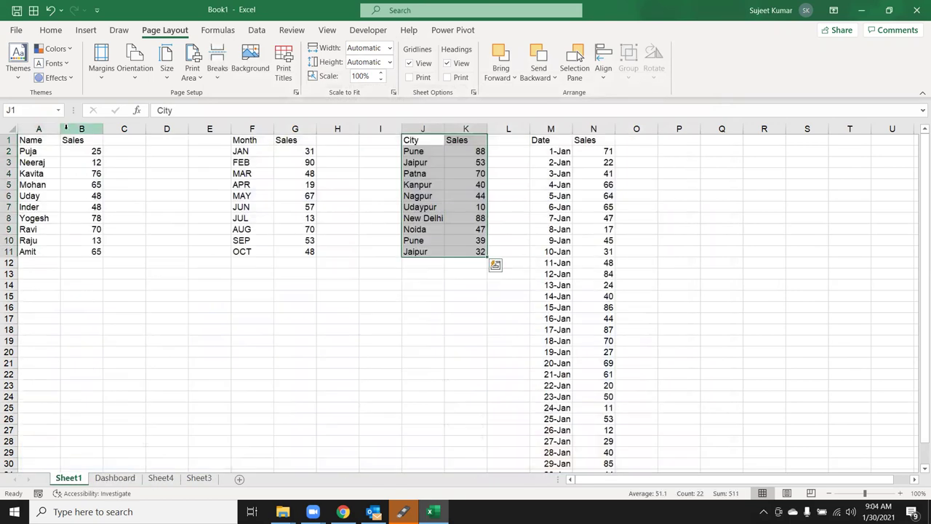
pyautogui.moveTo(33, 140)
pyautogui.mouseDown()
pyautogui.moveTo(87, 189)
pyautogui.moveTo(93, 247)
pyautogui.mouseUp()
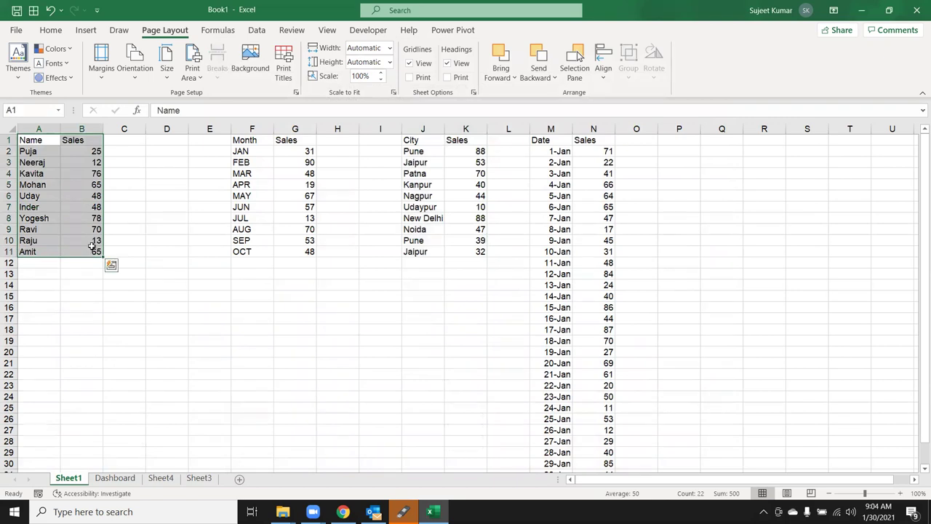
pyautogui.press('F11')
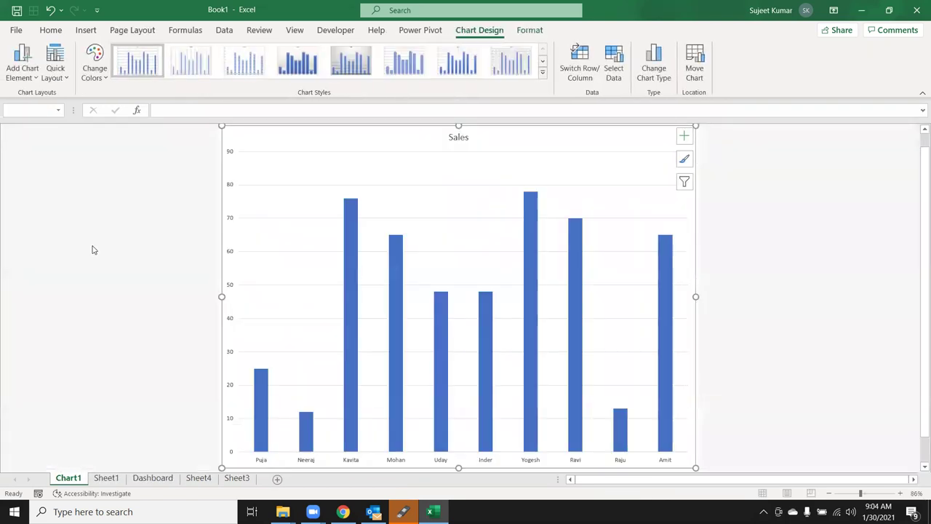
pyautogui.click(85, 30)
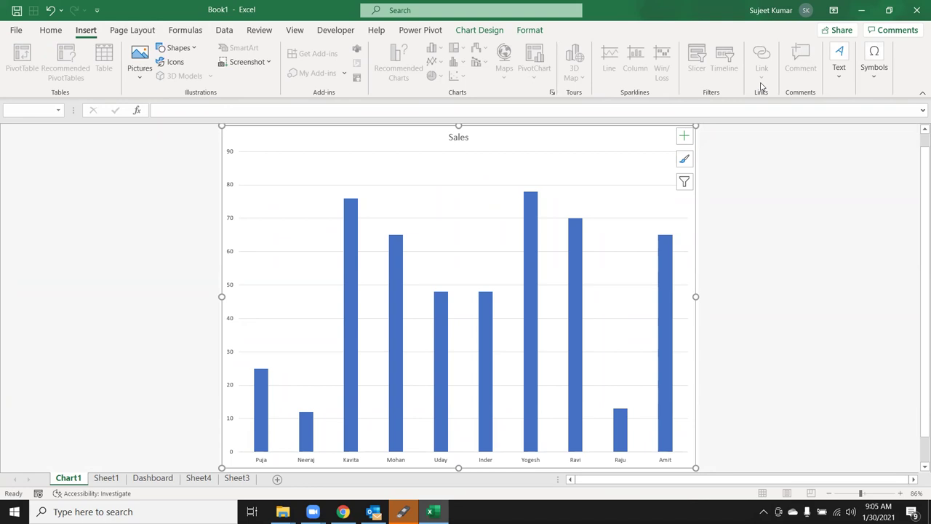
# Step: Switch to the Dashboard sheet and inspect the line and column charts' shortcut menus
pyautogui.click(106, 478)
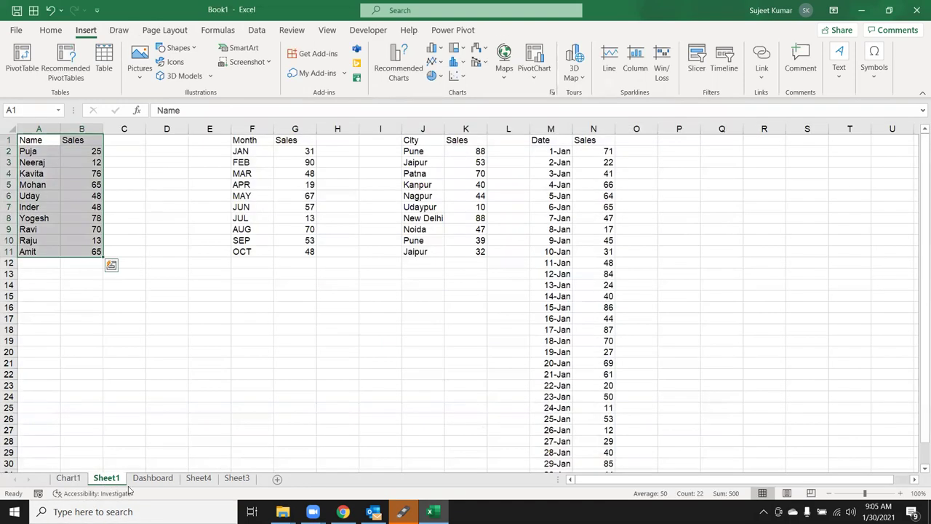
pyautogui.click(152, 478)
pyautogui.rightClick(544, 147)
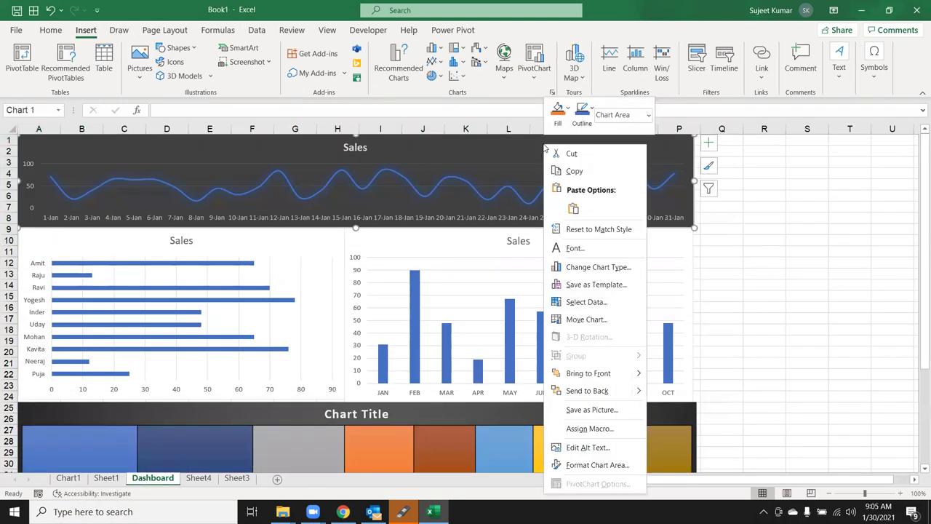
pyautogui.press('Escape')
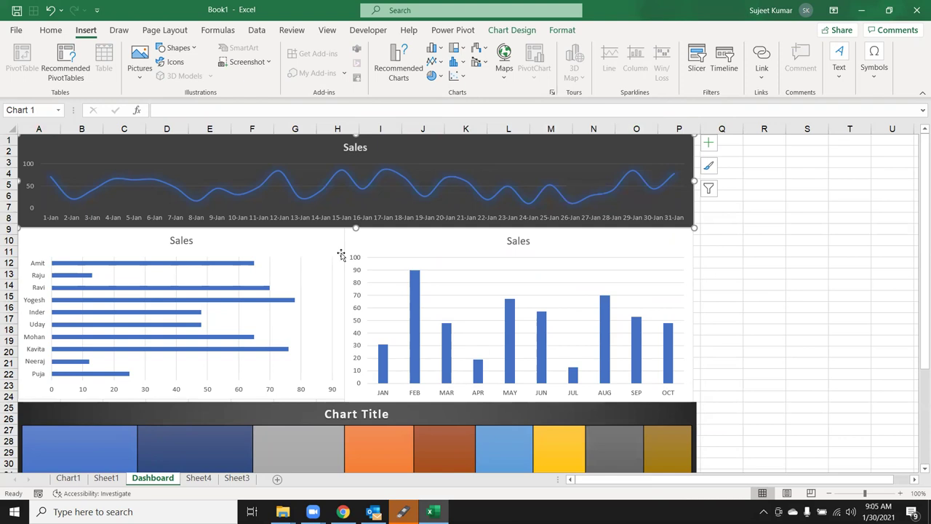
pyautogui.rightClick(364, 241)
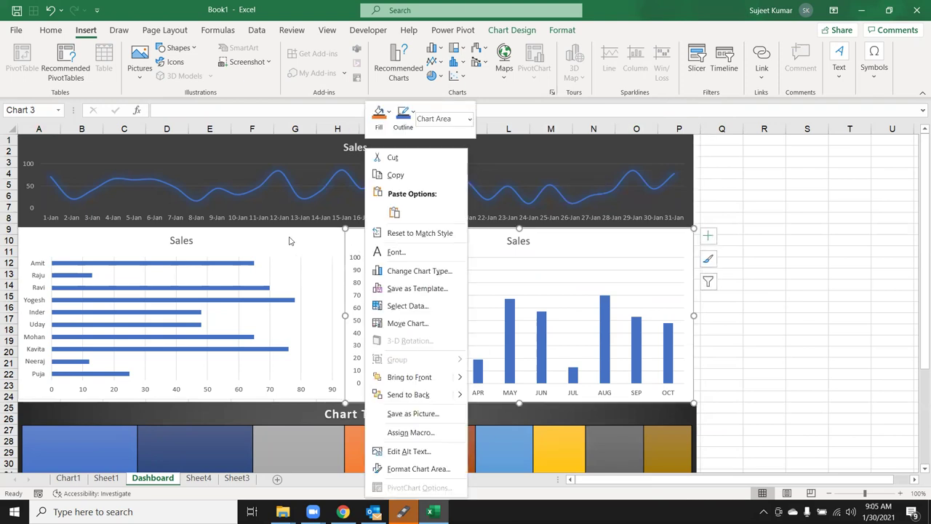
pyautogui.press('Escape')
# Step: Open the Insert Hyperlink dialog for the Sales bar chart, then close it unchanged
pyautogui.rightClick(289, 241)
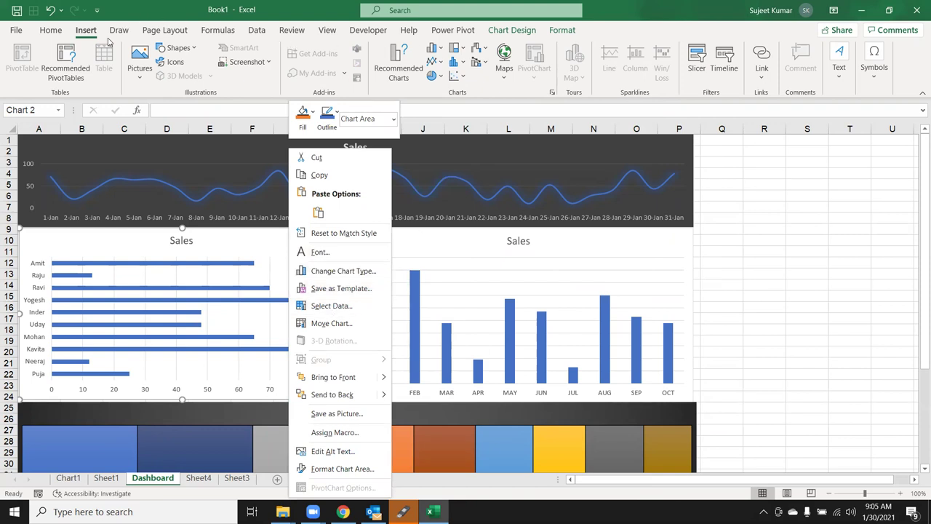
pyautogui.click(85, 36)
pyautogui.click(764, 80)
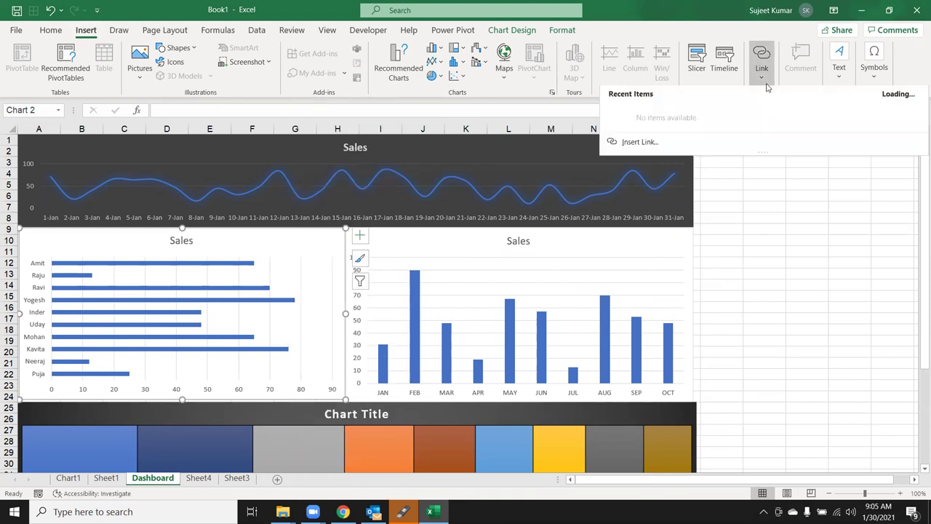
pyautogui.click(700, 142)
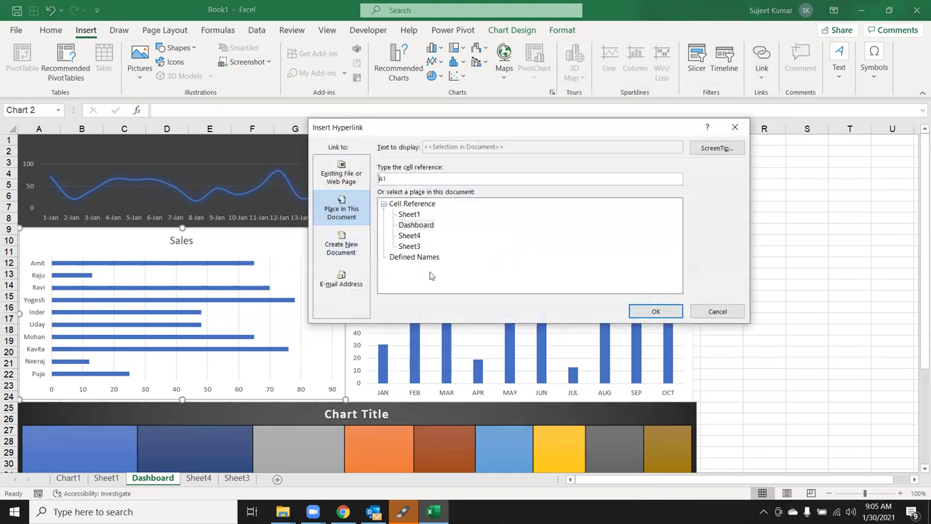
pyautogui.click(731, 316)
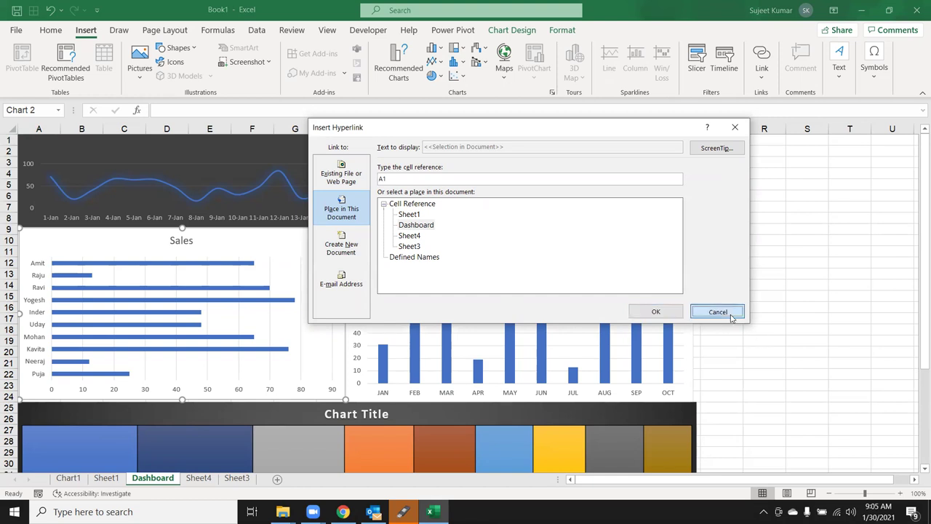
# Step: Permanently delete the Chart1 sheet and switch back to the Dashboard sheet
pyautogui.rightClick(66, 480)
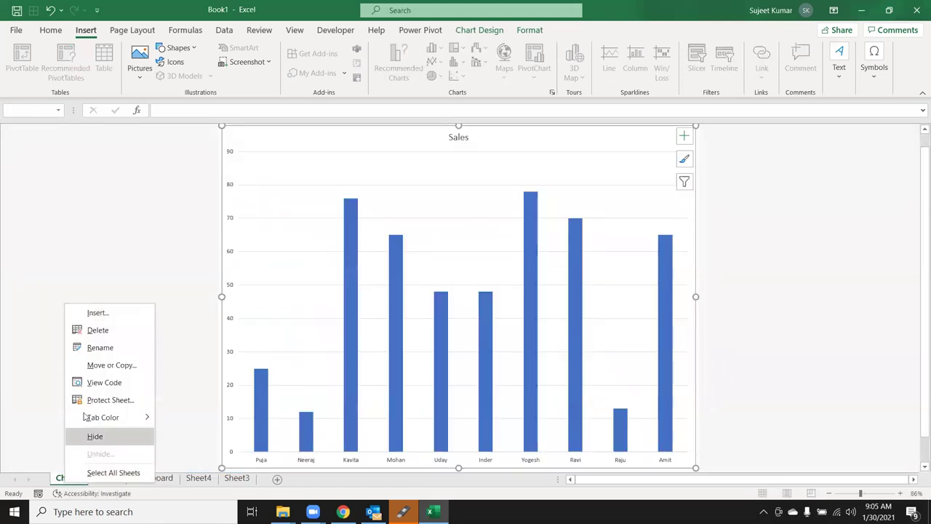
pyautogui.click(98, 330)
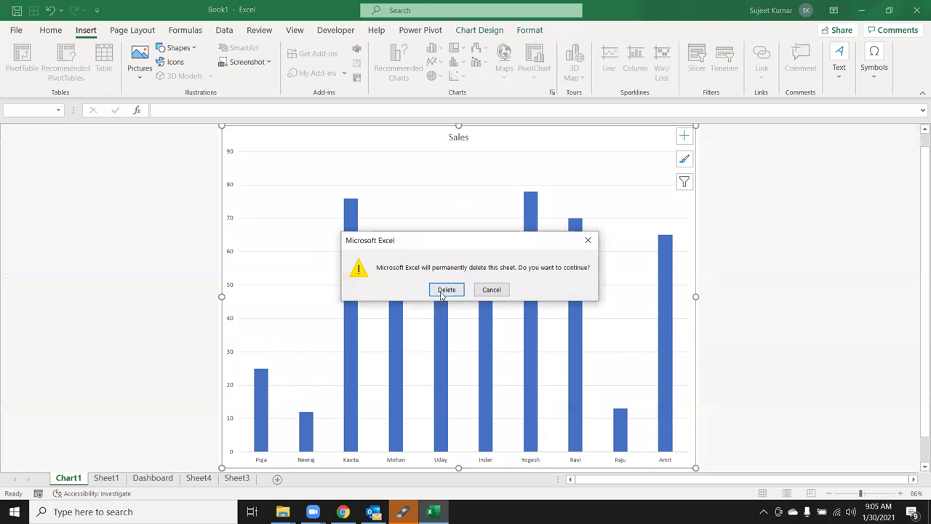
pyautogui.click(447, 290)
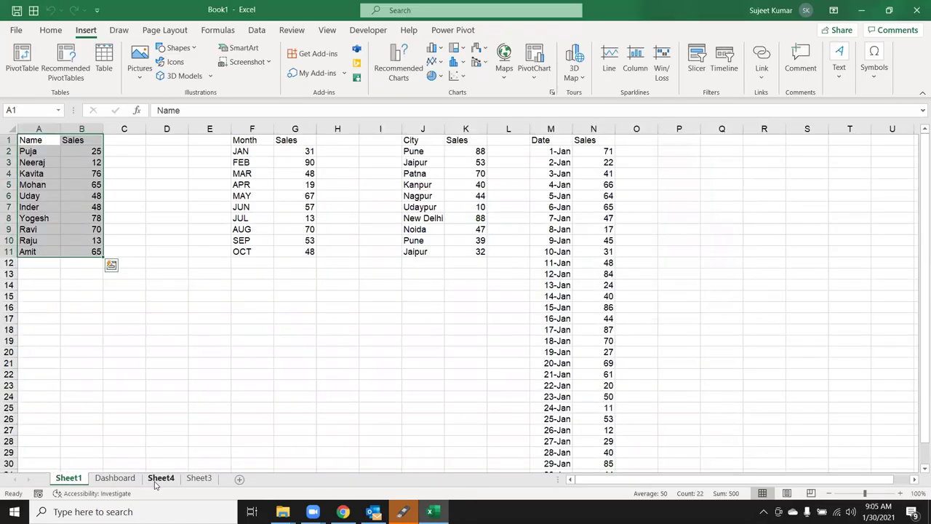
pyautogui.click(156, 479)
pyautogui.click(125, 479)
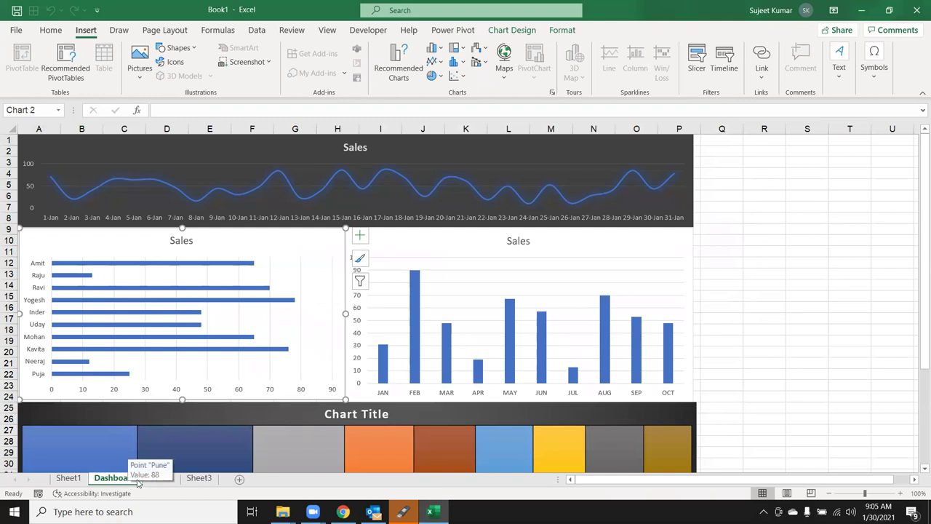
pyautogui.scroll(-4, 313, 477)
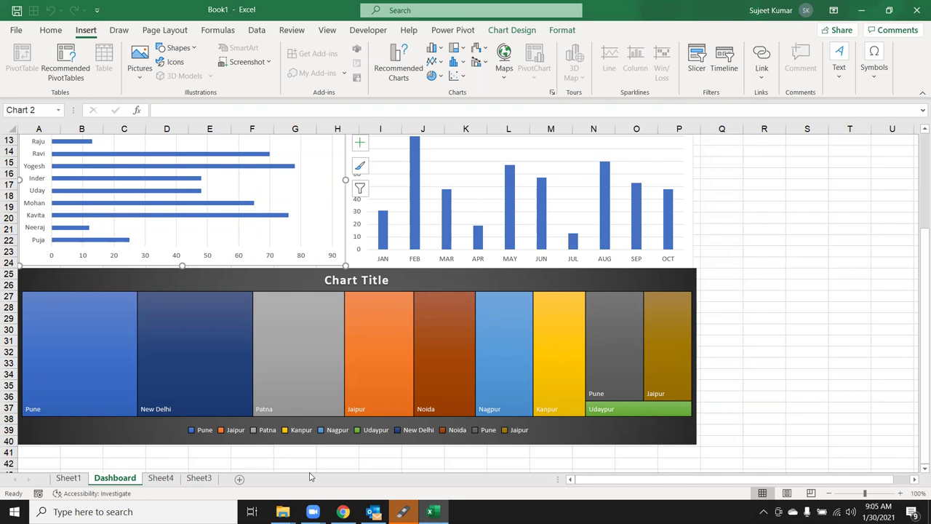
pyautogui.scroll(4, 519, 363)
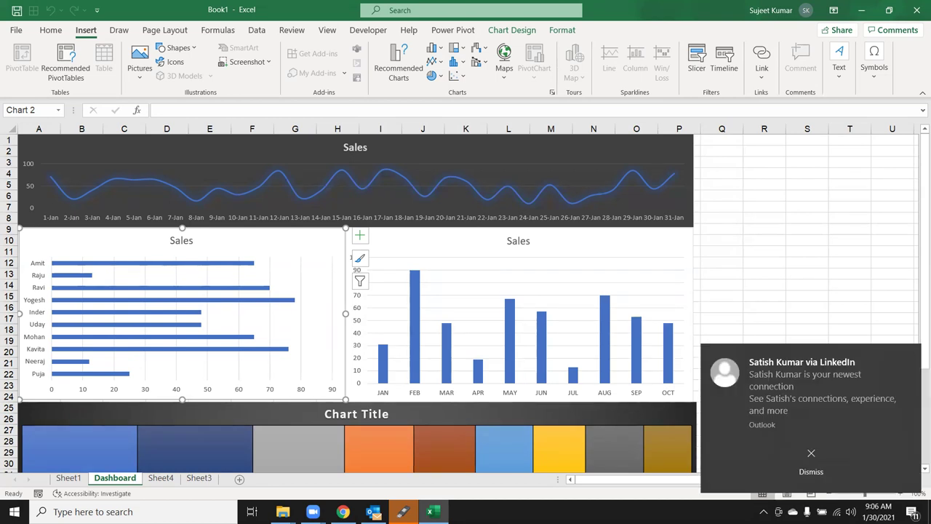
pyautogui.click(823, 455)
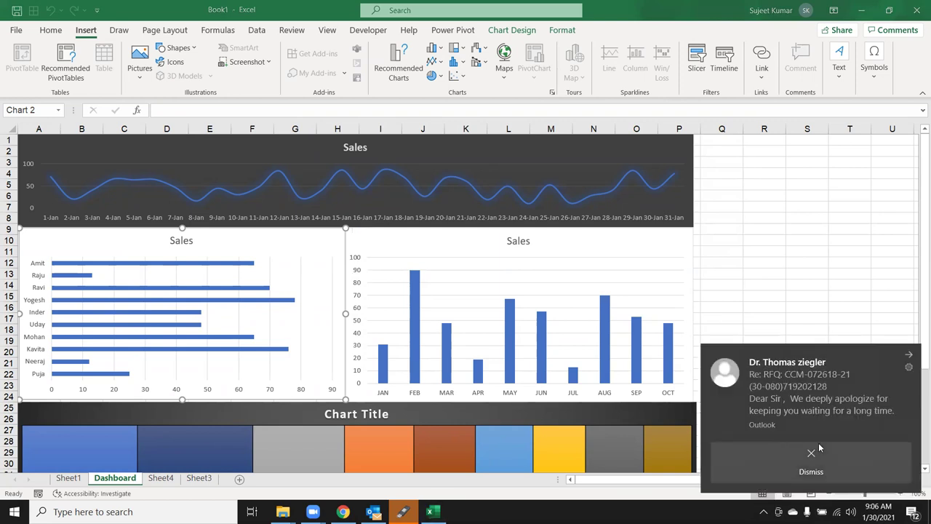
pyautogui.click(915, 354)
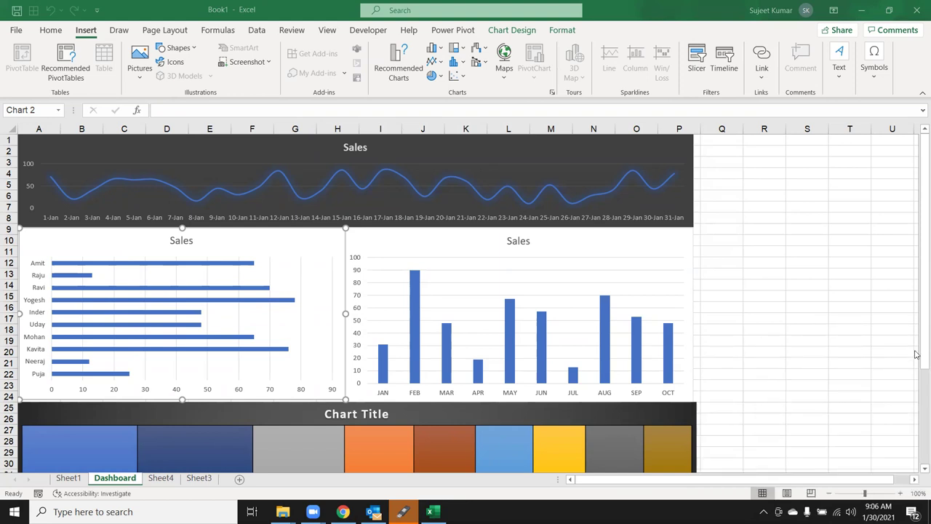
pyautogui.click(915, 354)
pyautogui.click(402, 511)
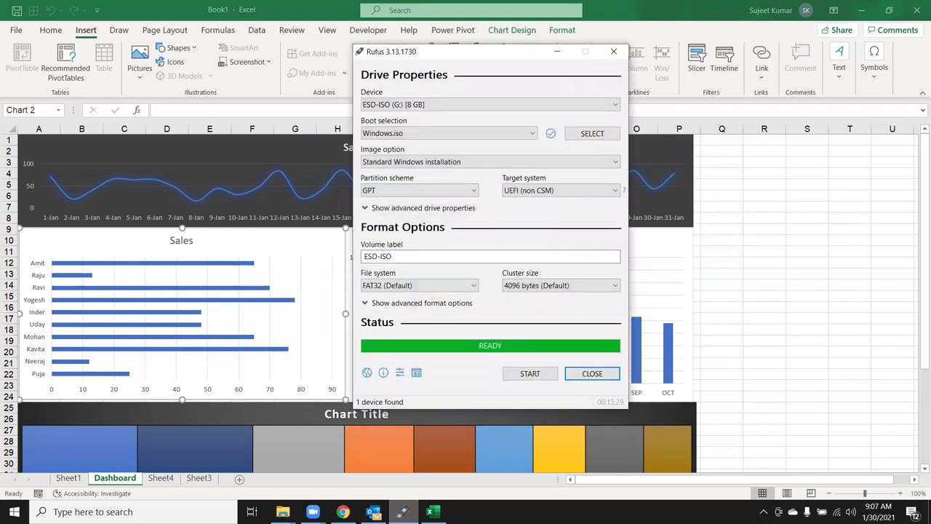
pyautogui.click(557, 51)
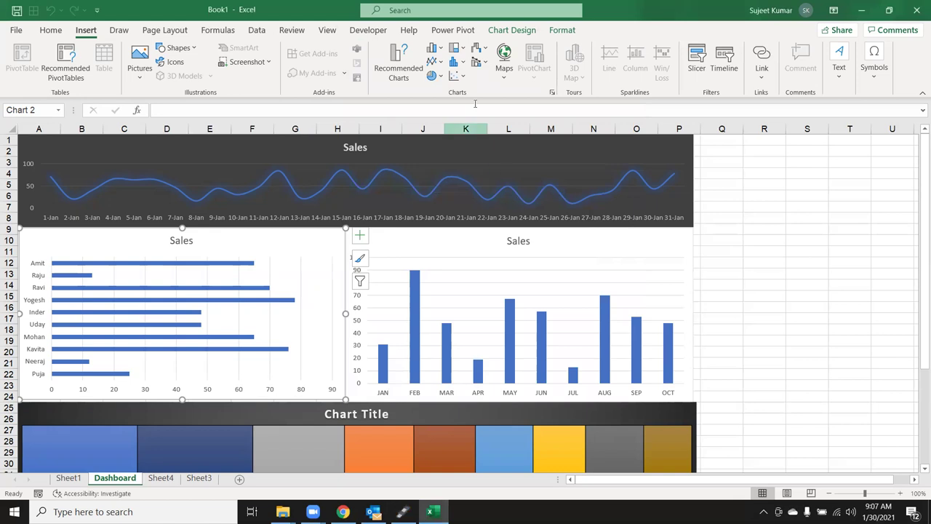